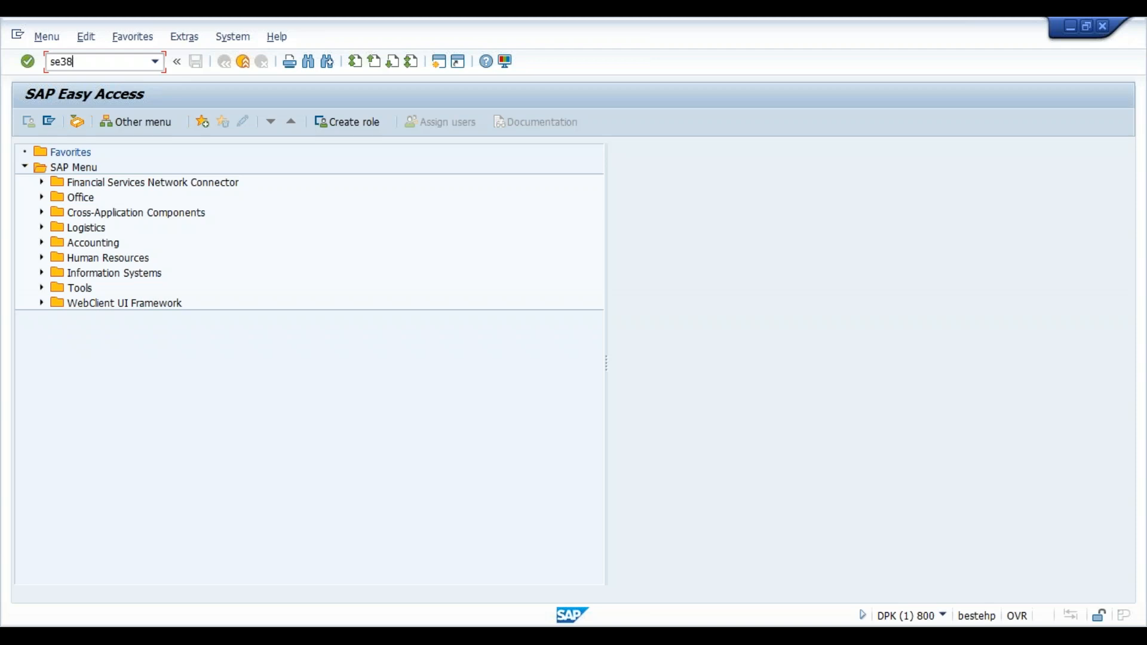
- Open transaction lsmw, the Legacy System Migration Workbench, and dismiss its welcome message
key("BackSpace")
key("BackSpace")
key("BackSpace")
key("BackSpace")
type("lsmw")
key("Return")
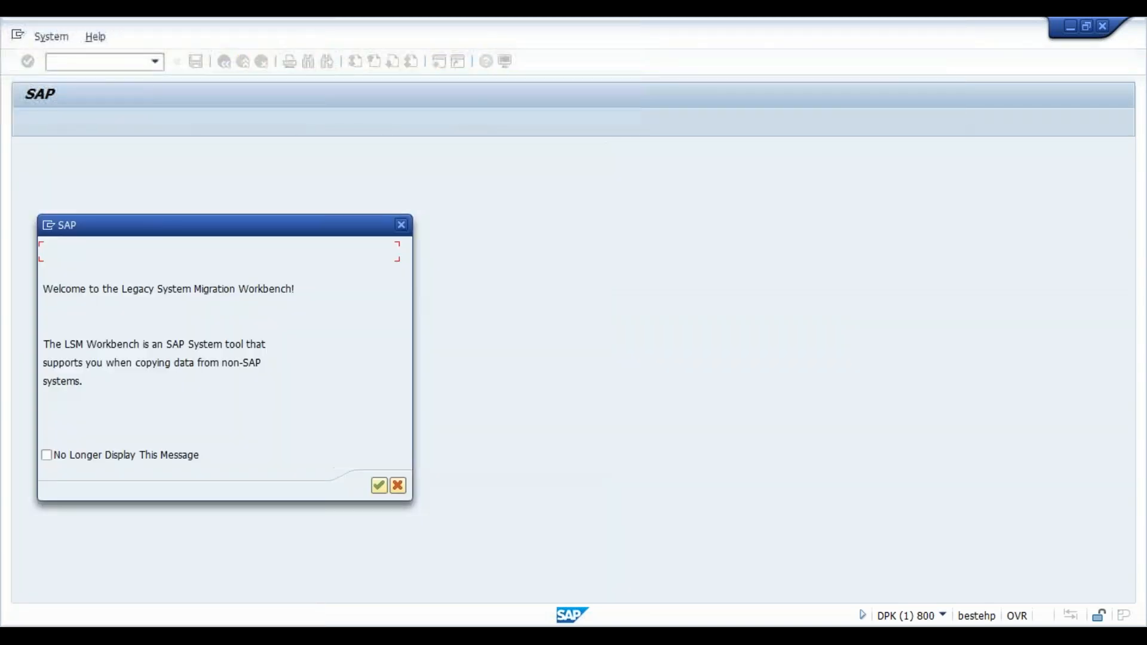
key("Return")
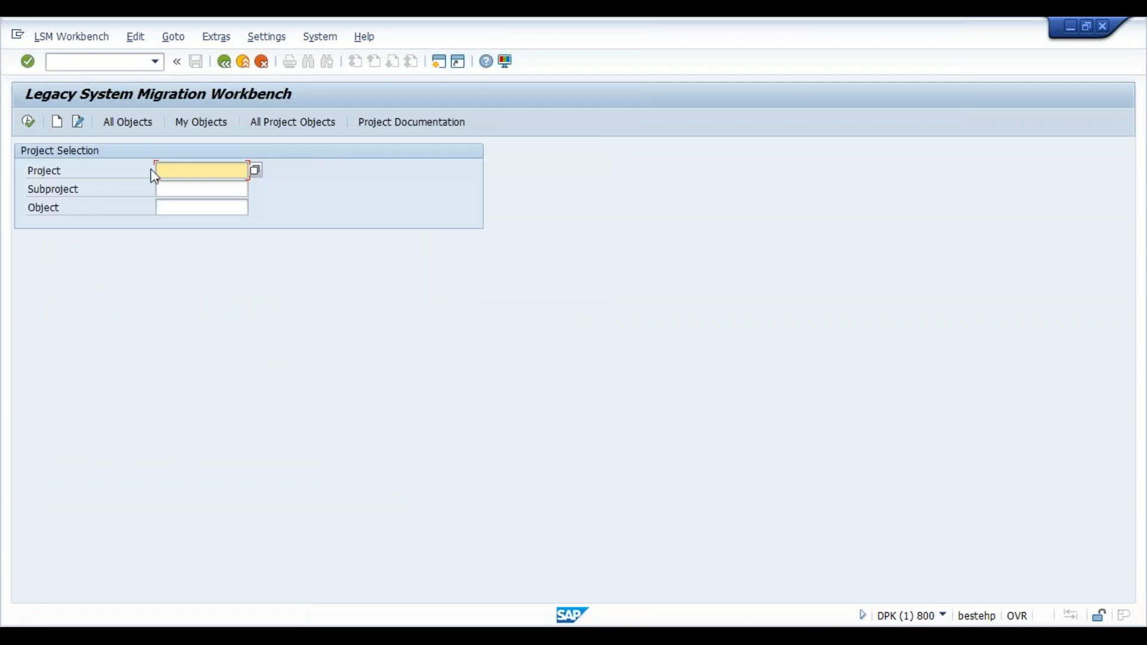
- Enter dxc_ven1 as the project and dxc_sven1 as the subproject in the project selection
type("zyo")
key("BackSpace")
key("BackSpace")
type("dxc_venl")
key("Tab")
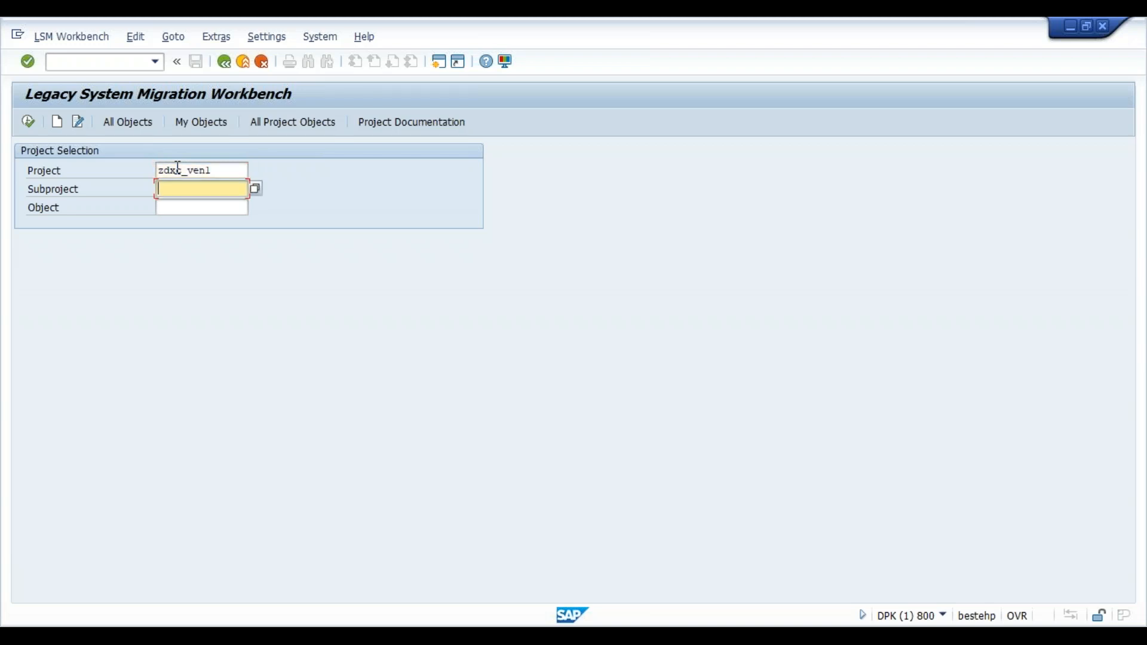
type("dxc_svenl")
left_click(169, 170)
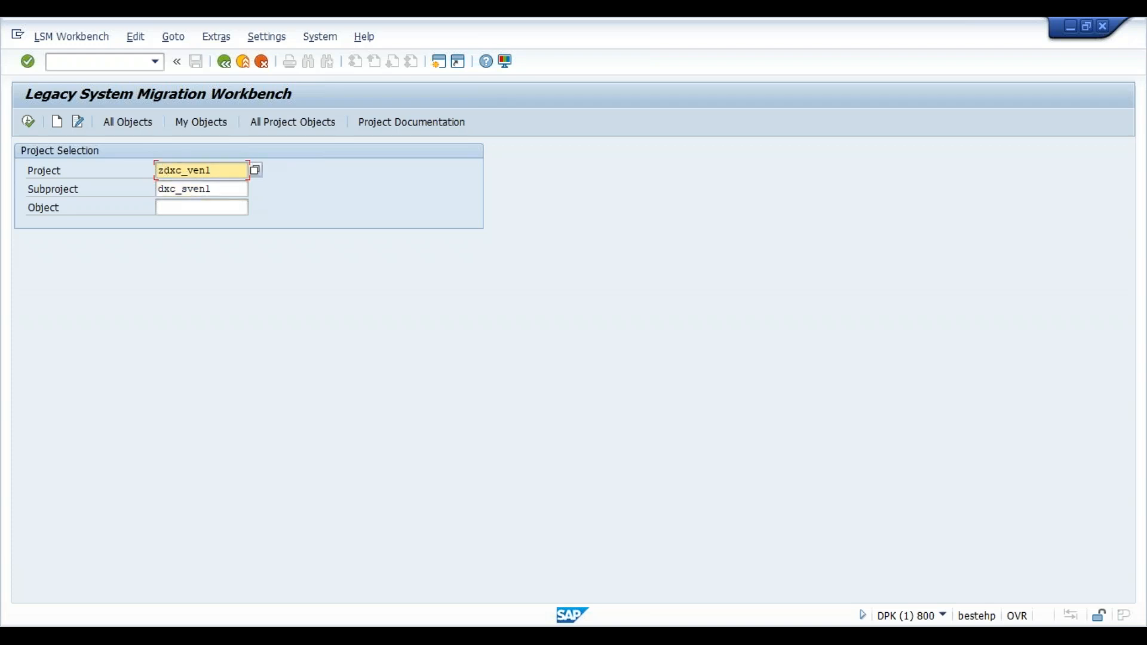
key("Delete")
left_click(221, 210)
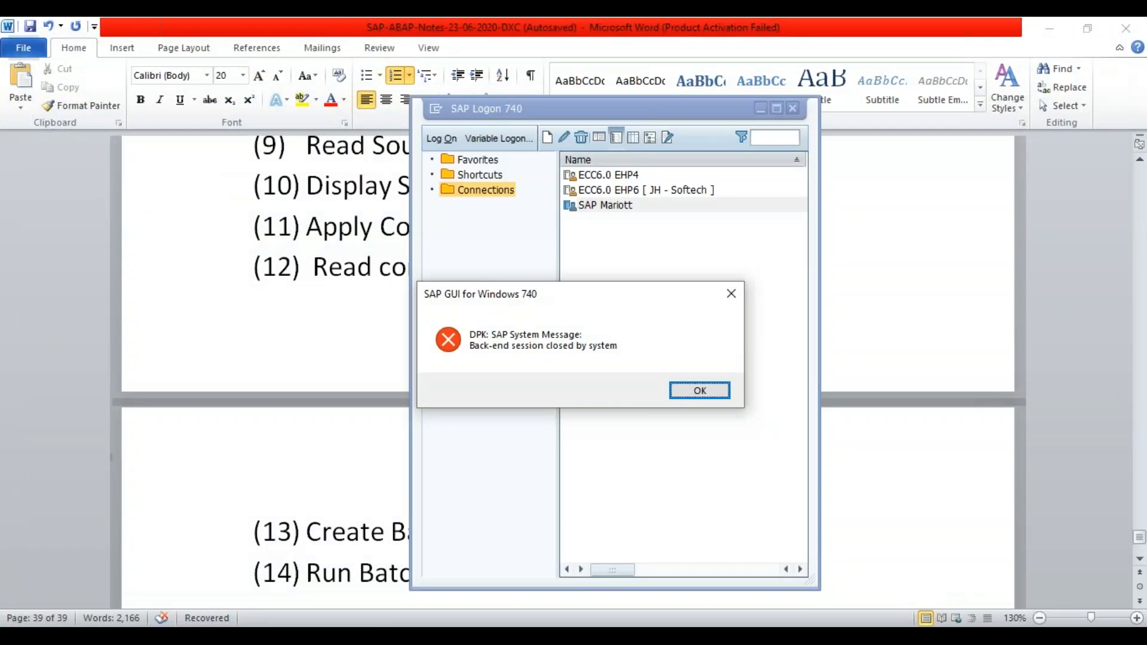
- Dismiss the session error and try to log on to SAP Mariott again with the user ID and account password
left_click(684, 389)
double_click(607, 207)
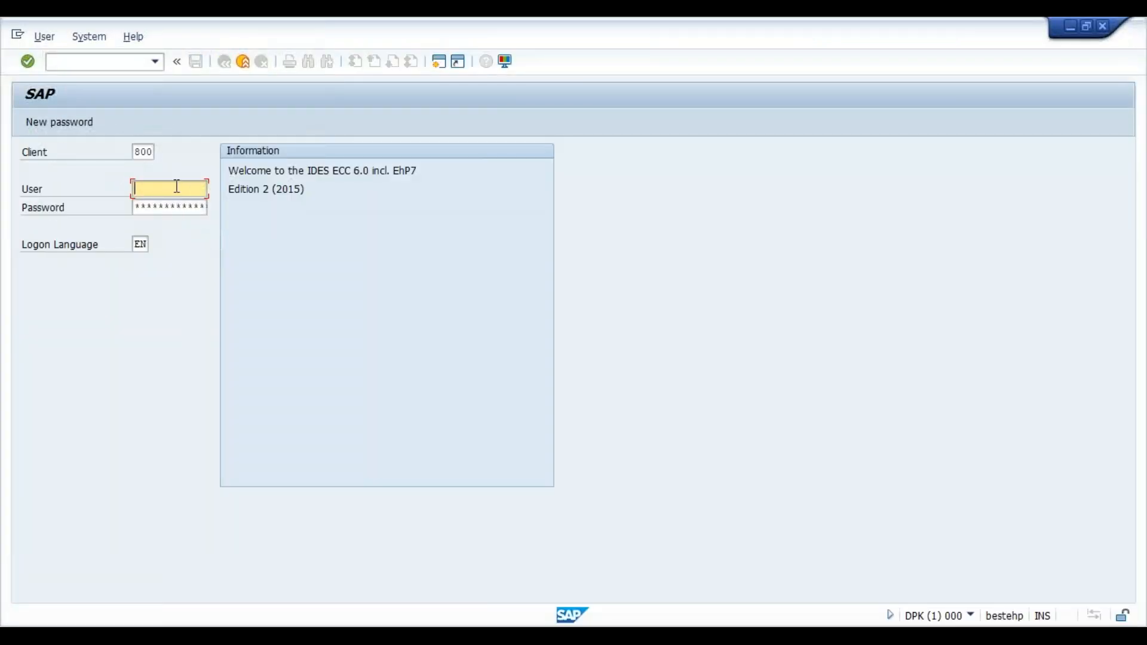
key("Down")
key("Down")
key("Return")
key("Tab")
type("***")
key("Return")
key("Return")
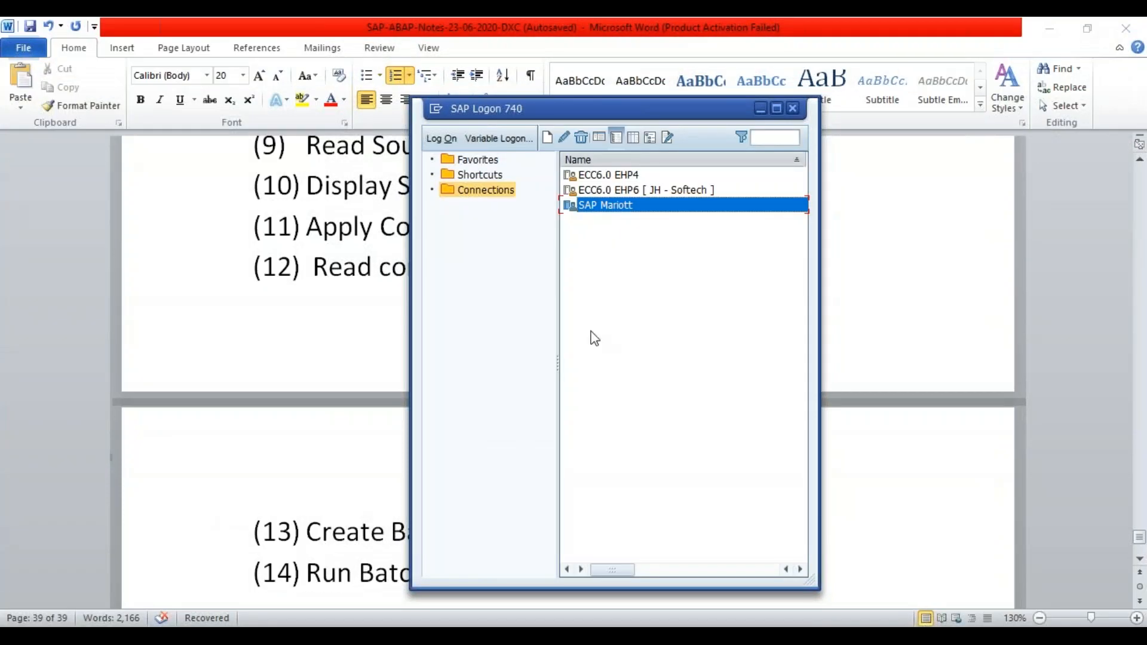
- Log on to SAP Mariott with the user ID and account password, continuing with this logon and ending any others
double_click(692, 205)
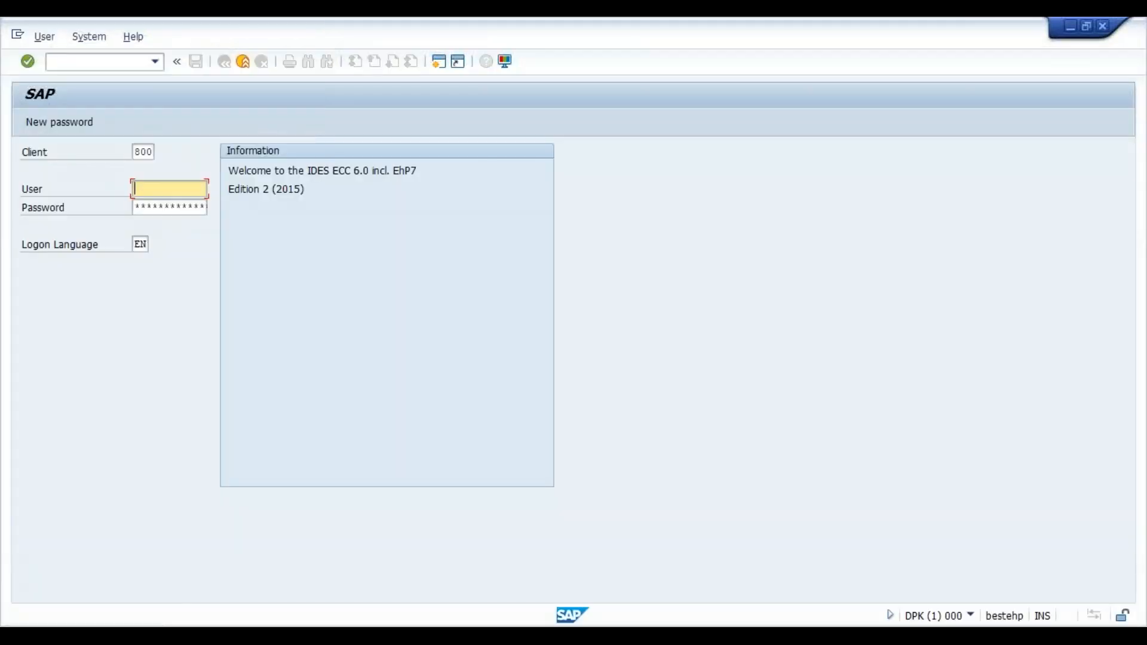
key("Down")
key("Return")
key("Tab")
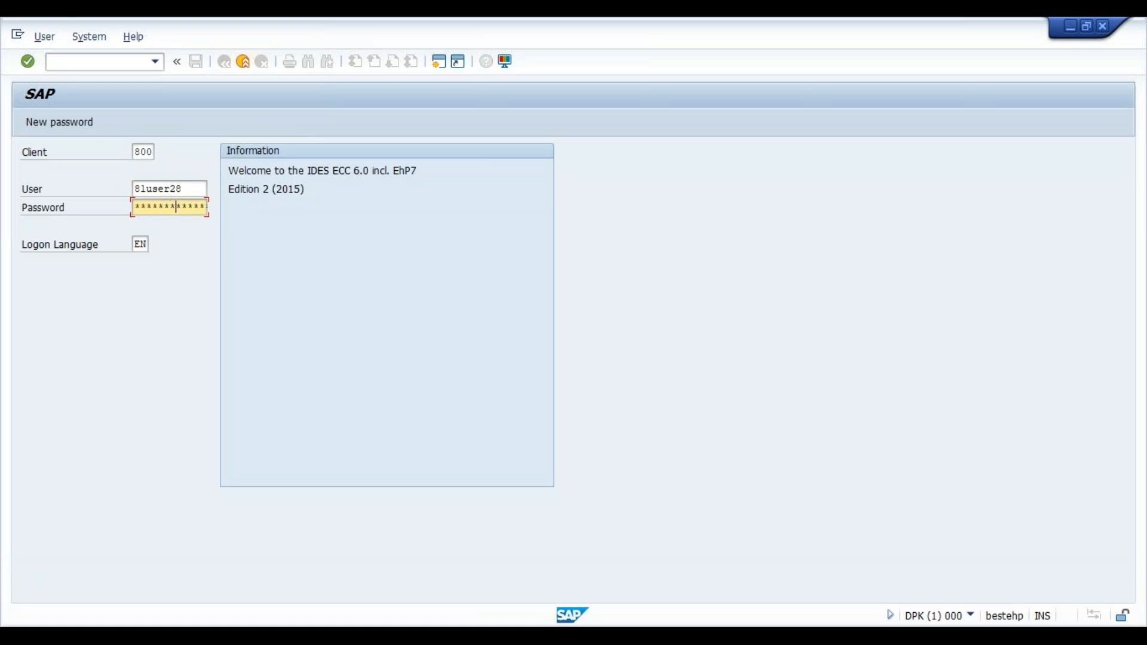
key("Return")
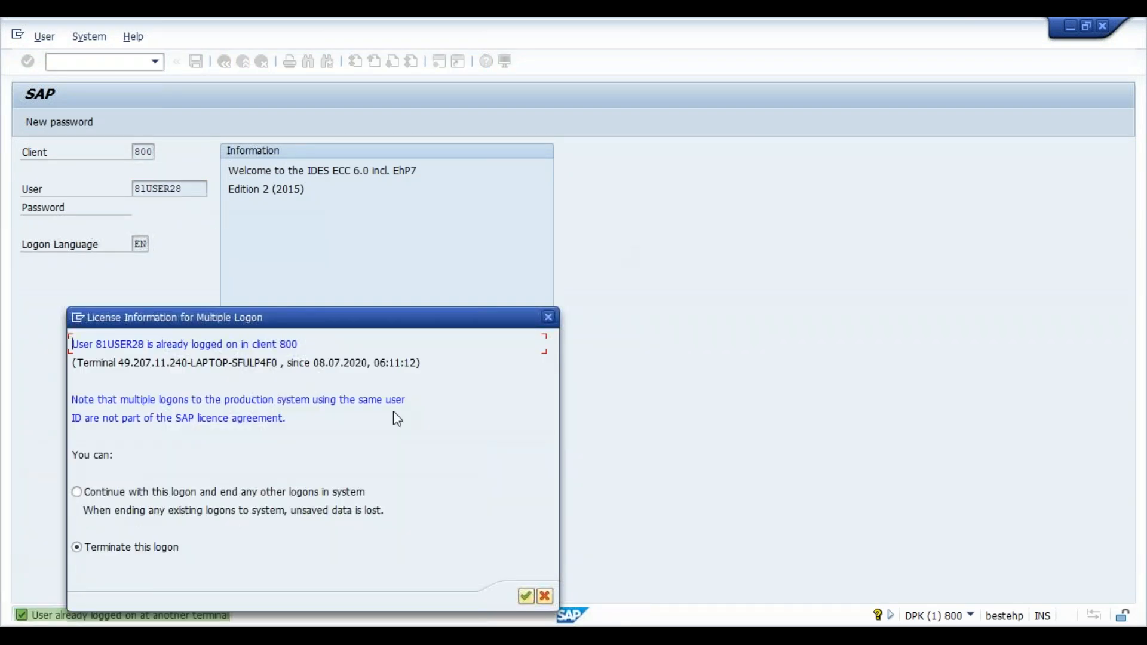
left_click(165, 491)
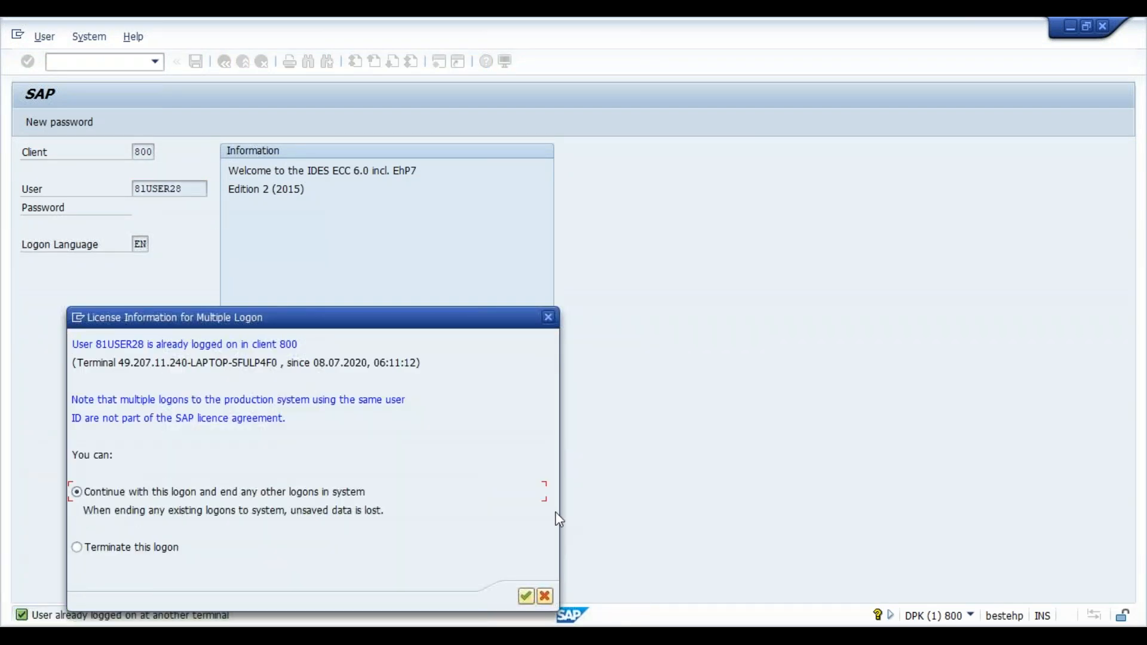
key("Return")
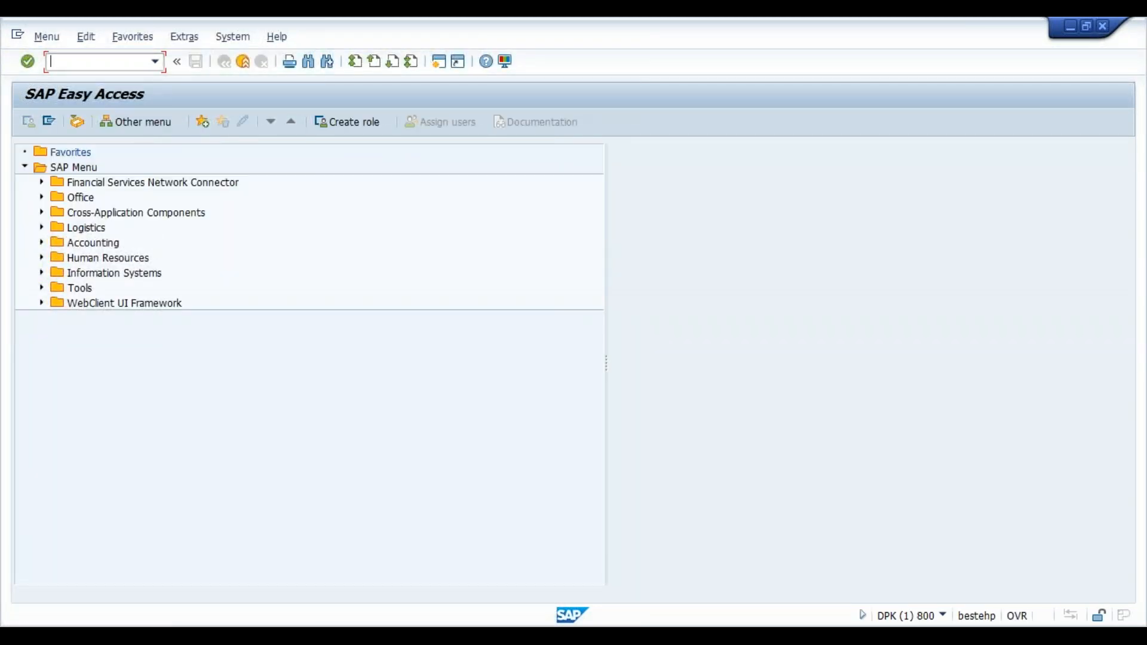
- Start the Legacy System Migration Workbench again and confirm its welcome message
type("sm04")
key("Return")
key("Return")
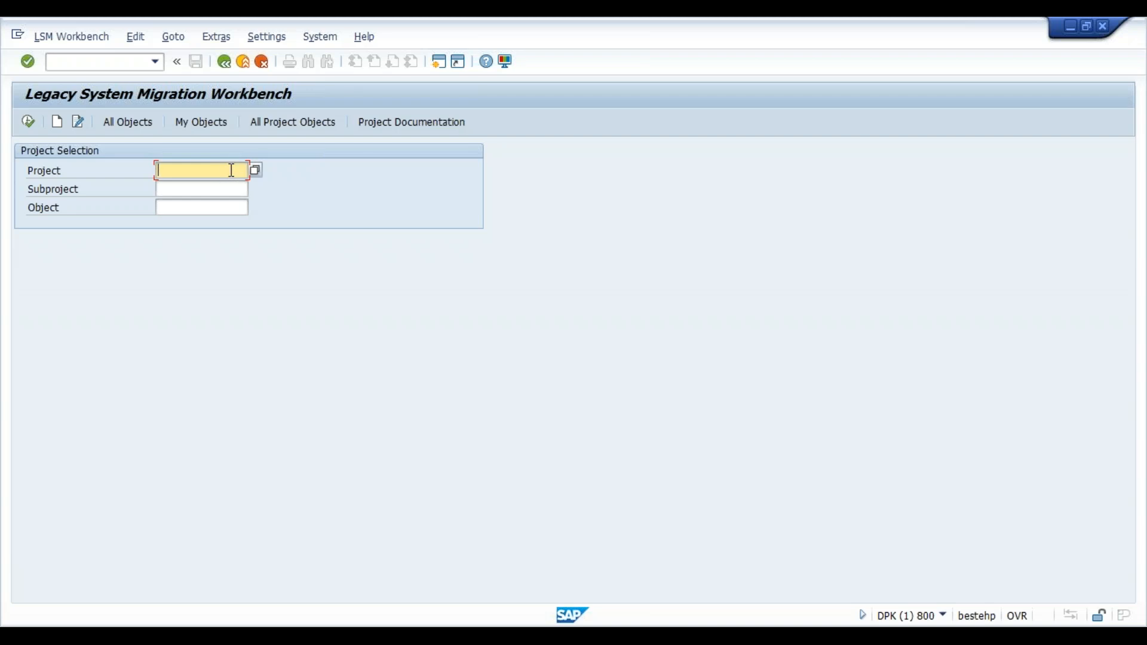
- Enter project dxc_vendor, subproject dxc_sven and object Ven_master, and try to execute the selection
type("dxc_vendor")
key("Tab")
type("dxc_ven")
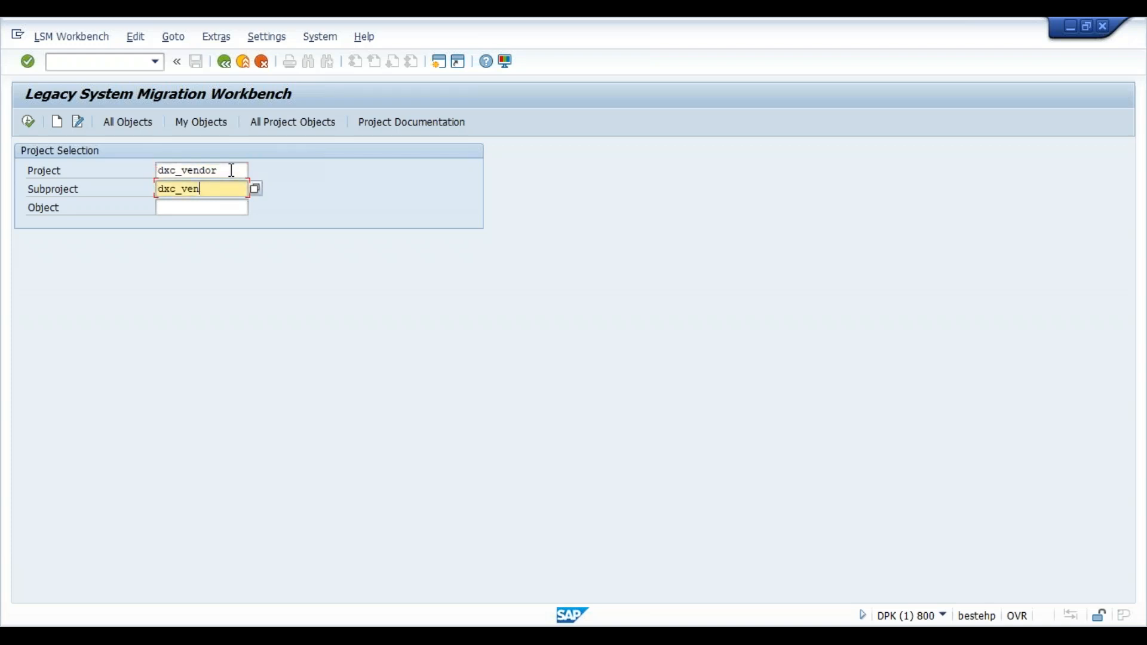
type("s")
key("Tab")
type("Vendor")
key("BackSpace")
key("BackSpace")
key("BackSpace")
type("_master")
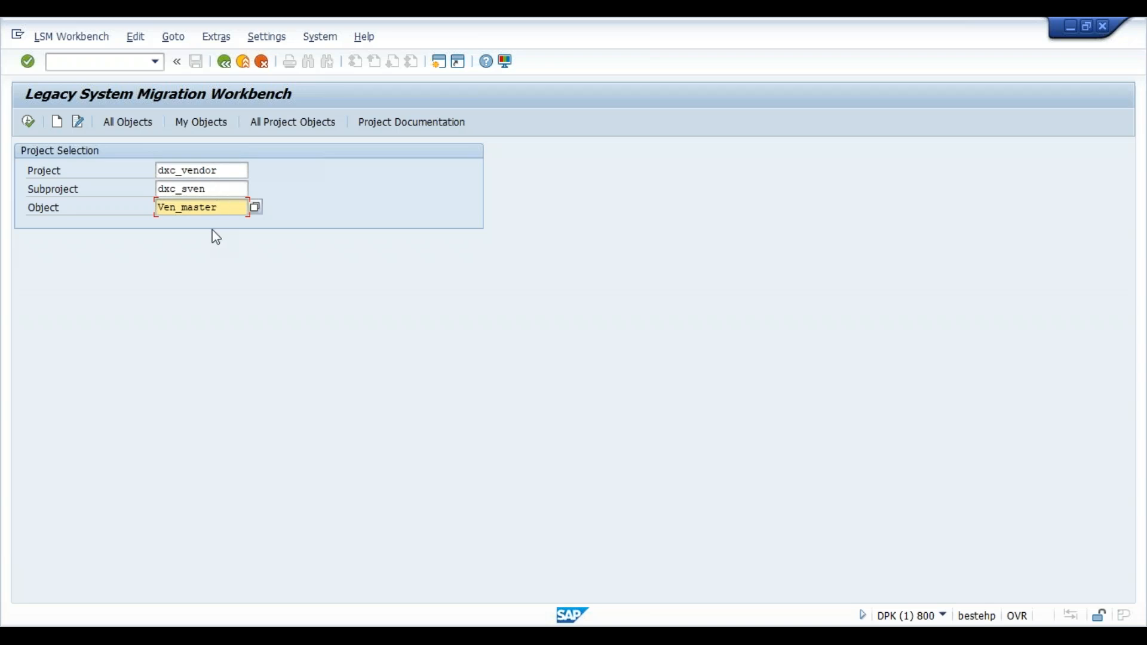
left_click(28, 122)
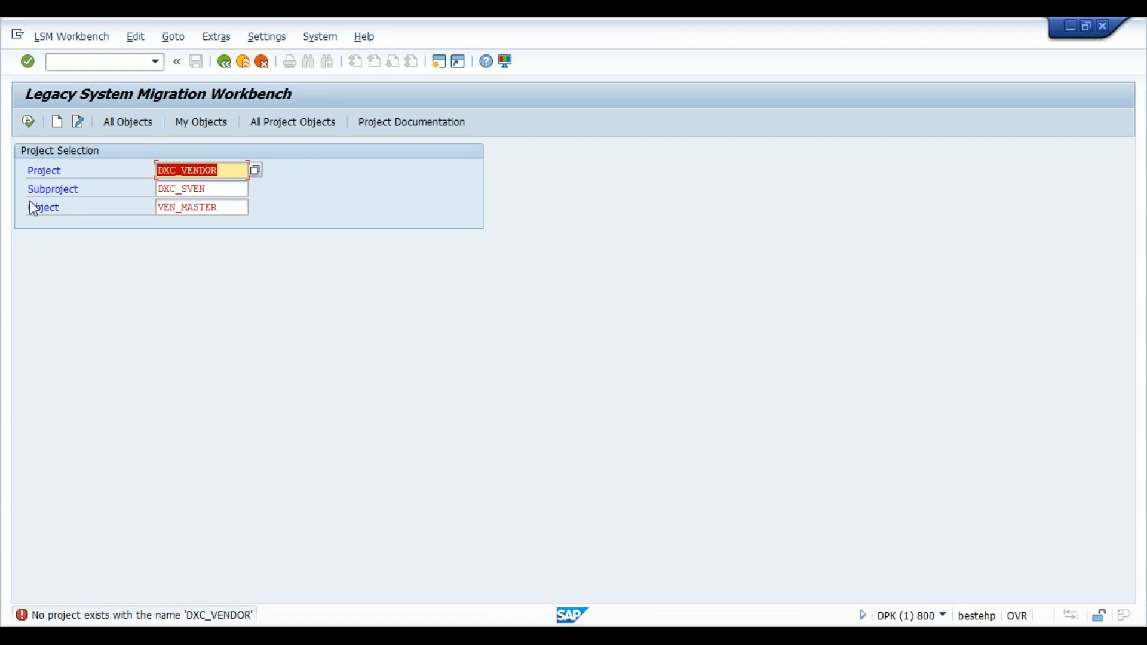
- Create the project as "Vendor Data", the subproject as "Vendor Sub Project" and the object as "Vendor Master data", and execute the selection
left_click(56, 122)
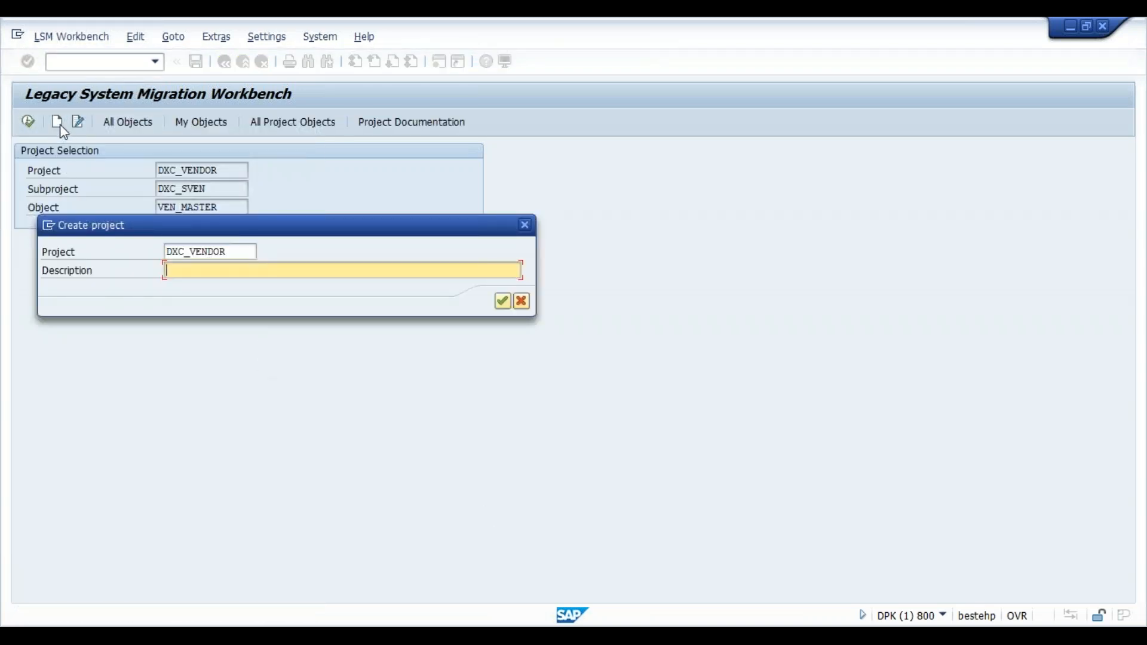
type("Vendor Data")
key("Return")
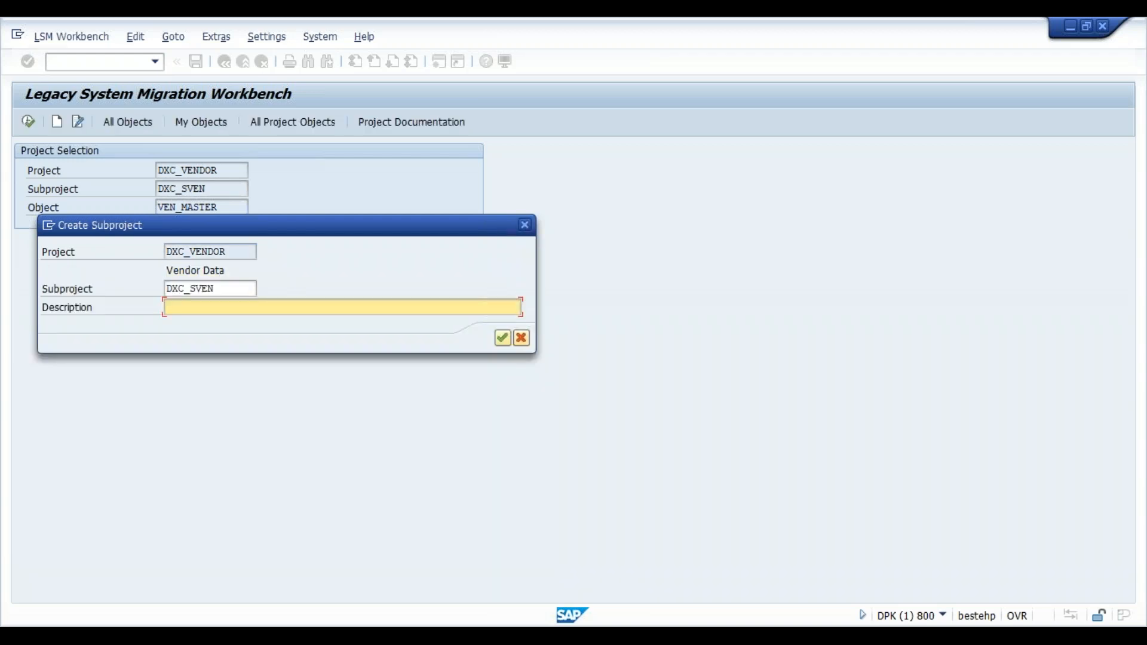
type("Vendor Sub Project")
key("Return")
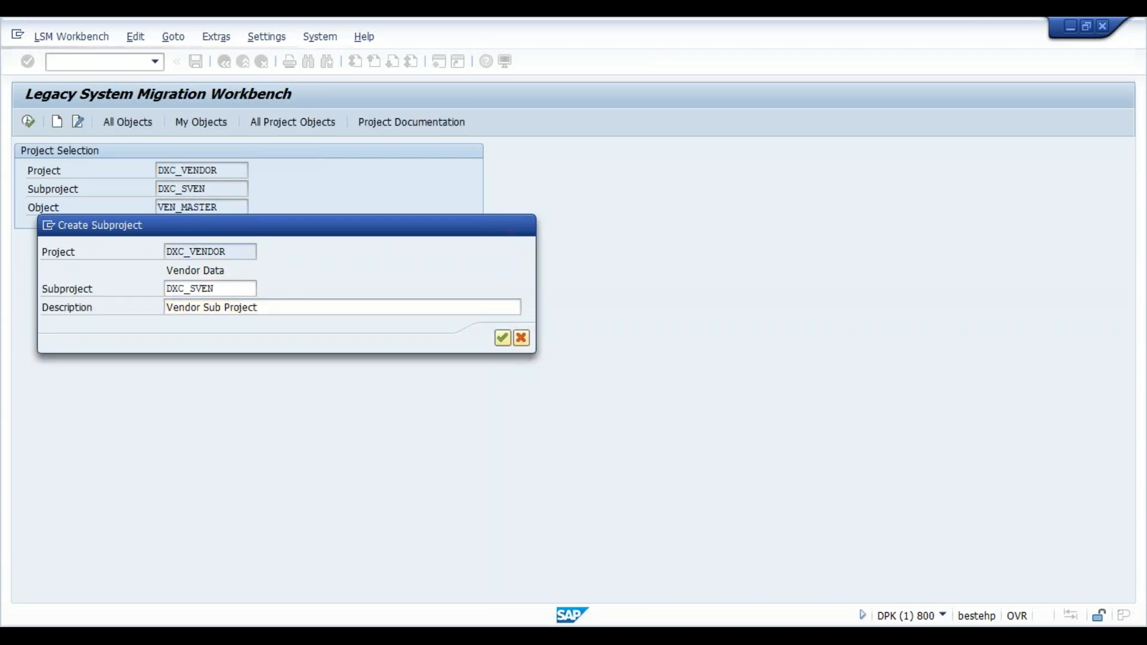
type("V")
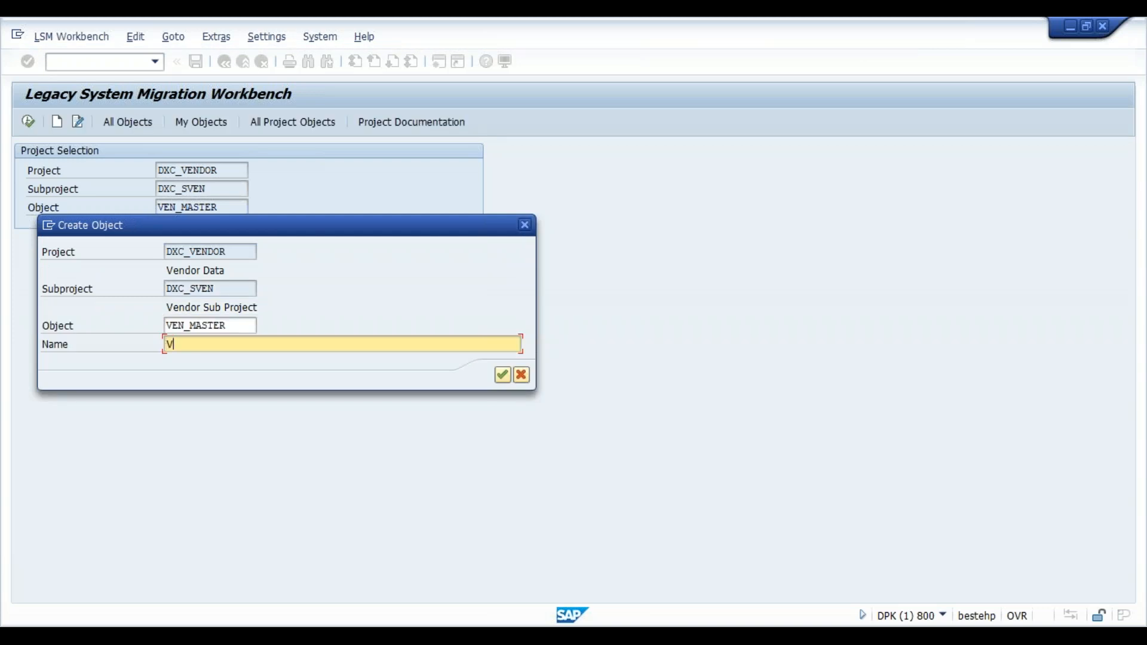
type("endor Master data")
key("Return")
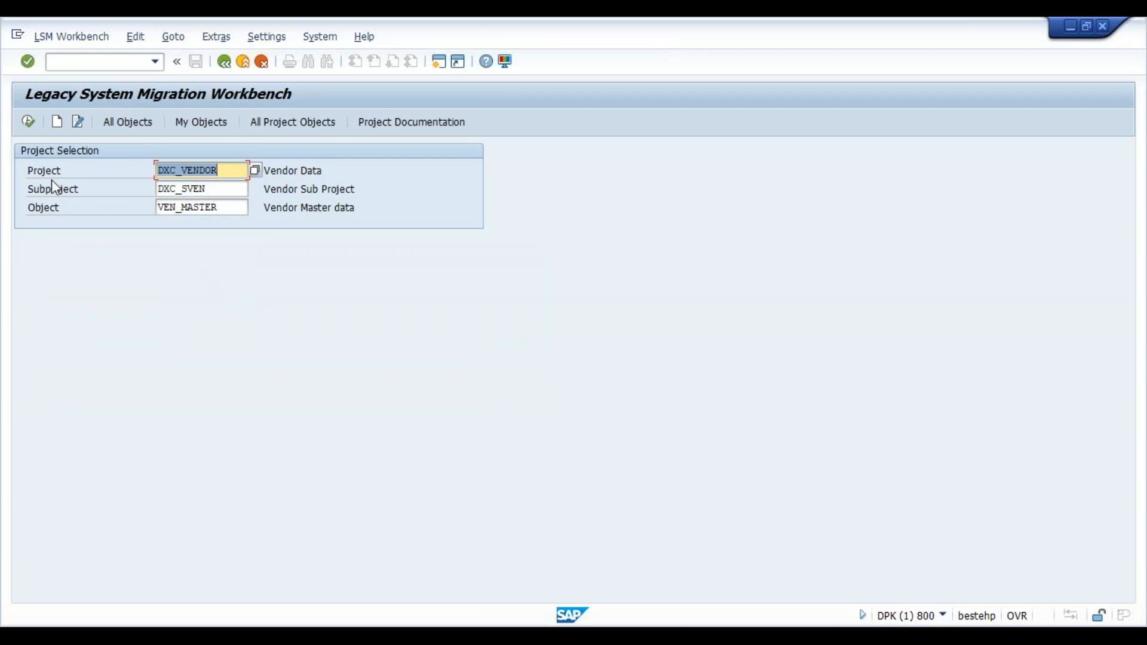
left_click(28, 121)
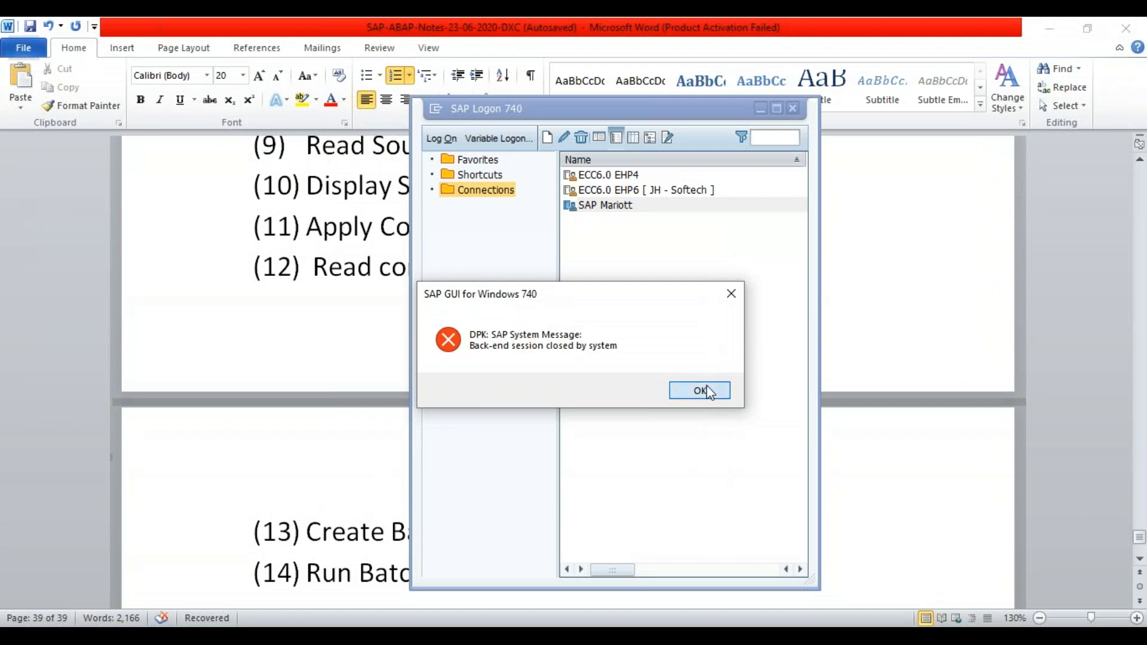
- Dismiss the session error and log on to SAP Mariott with the user ID and account password, ending any other logons
left_click(699, 391)
double_click(618, 206)
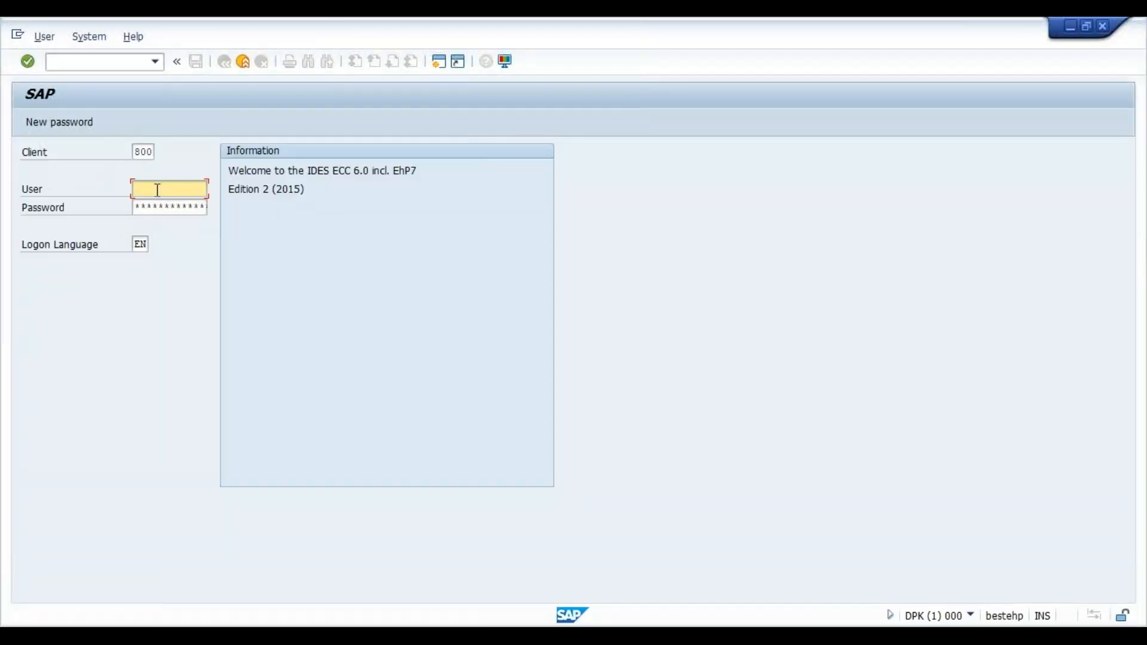
key("Down")
key("Down")
key("Tab")
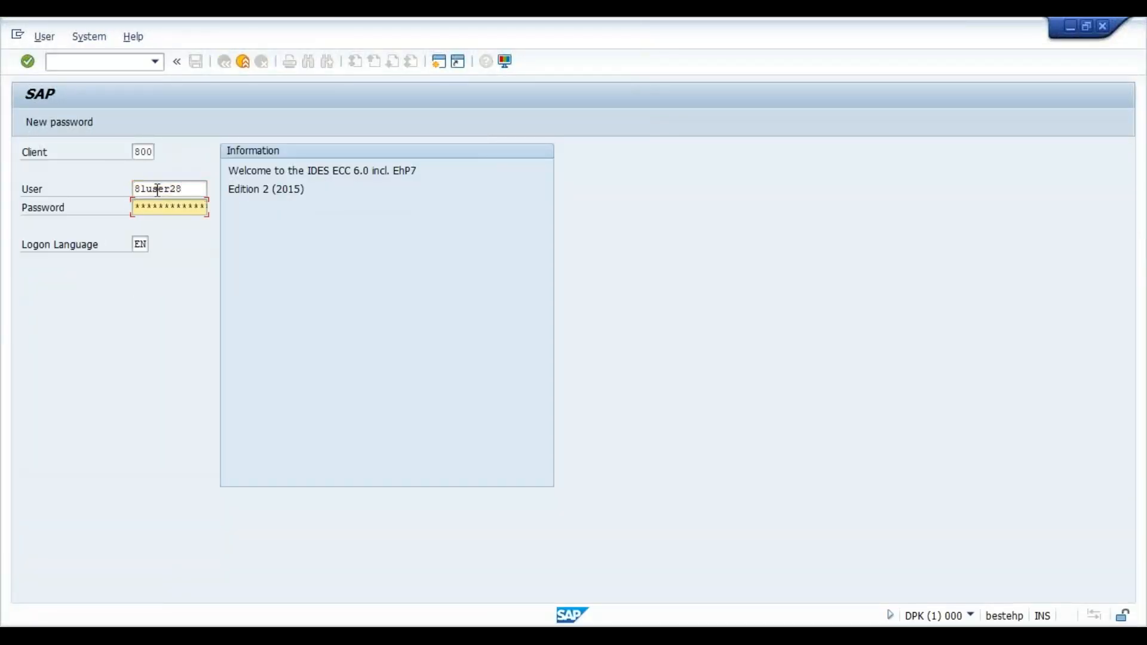
type("***")
key("Return")
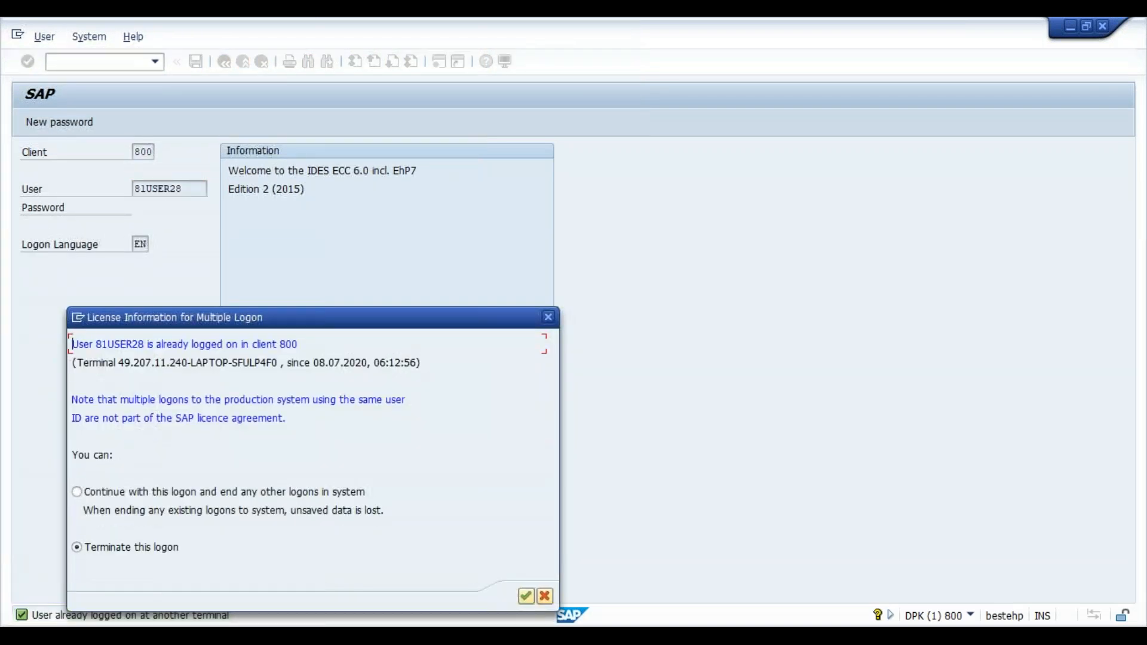
left_click(202, 500)
key("Return")
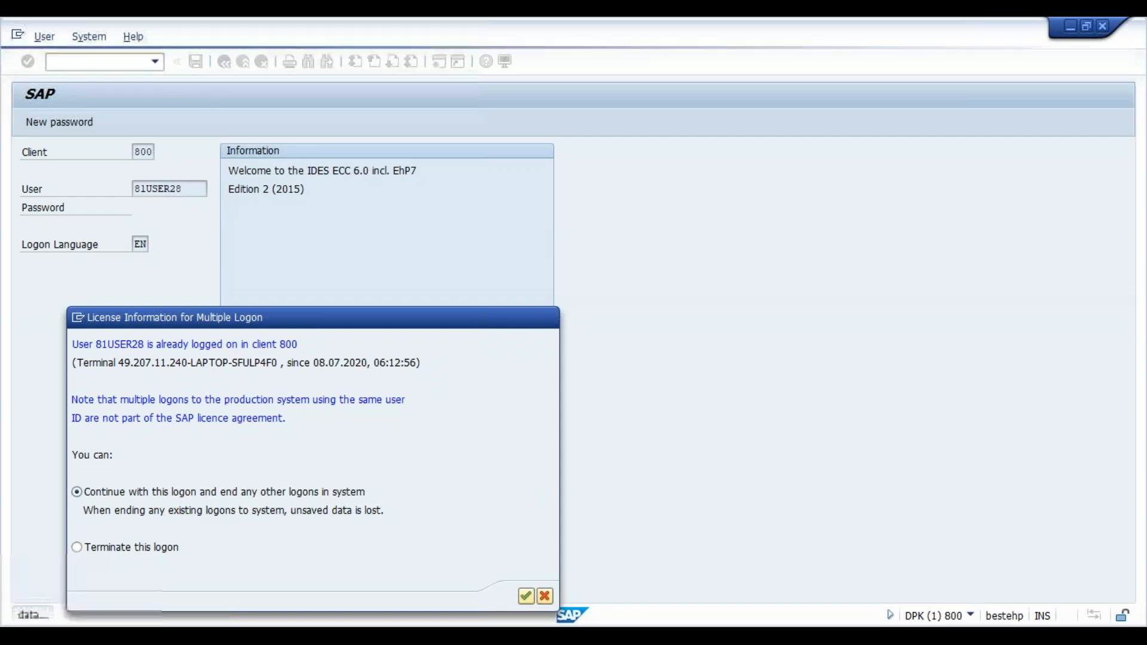
- Reopen transaction lsmw and open the process steps of object VEN_MASTER in project DXC_VENDOR
type("lsmw")
key("Return")
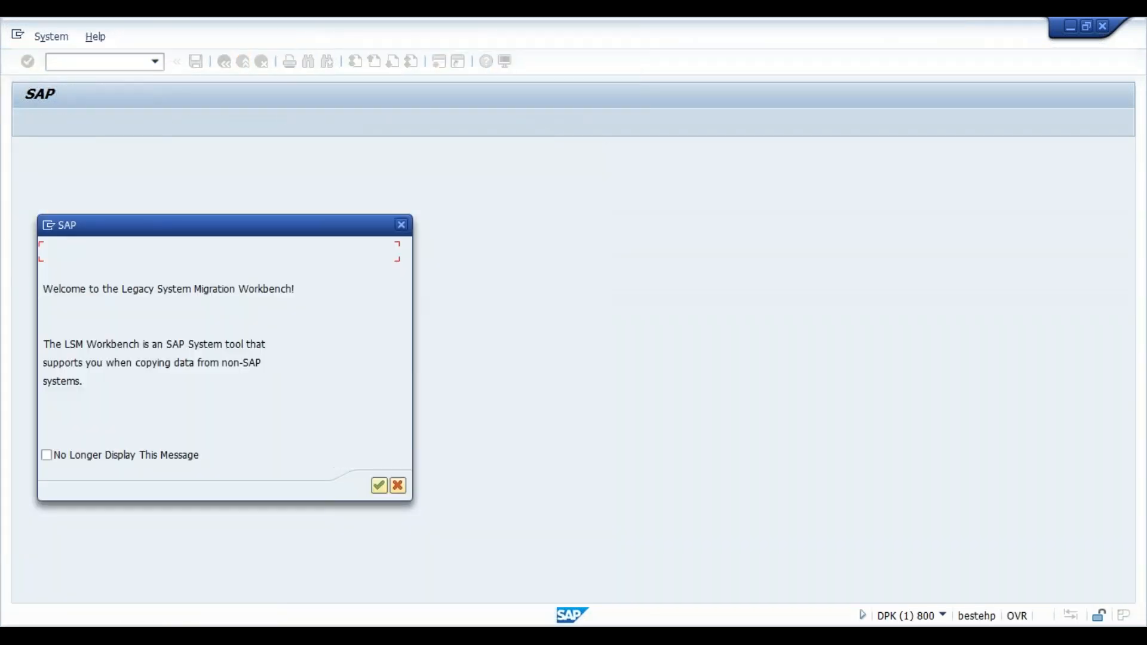
left_click(379, 485)
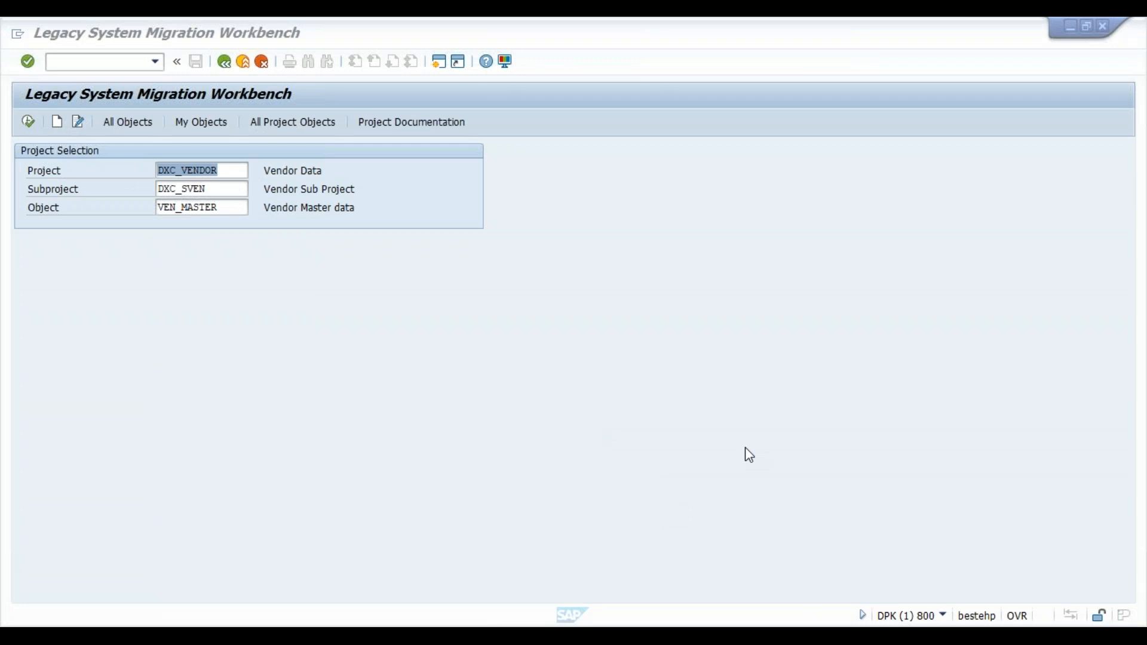
left_click(29, 122)
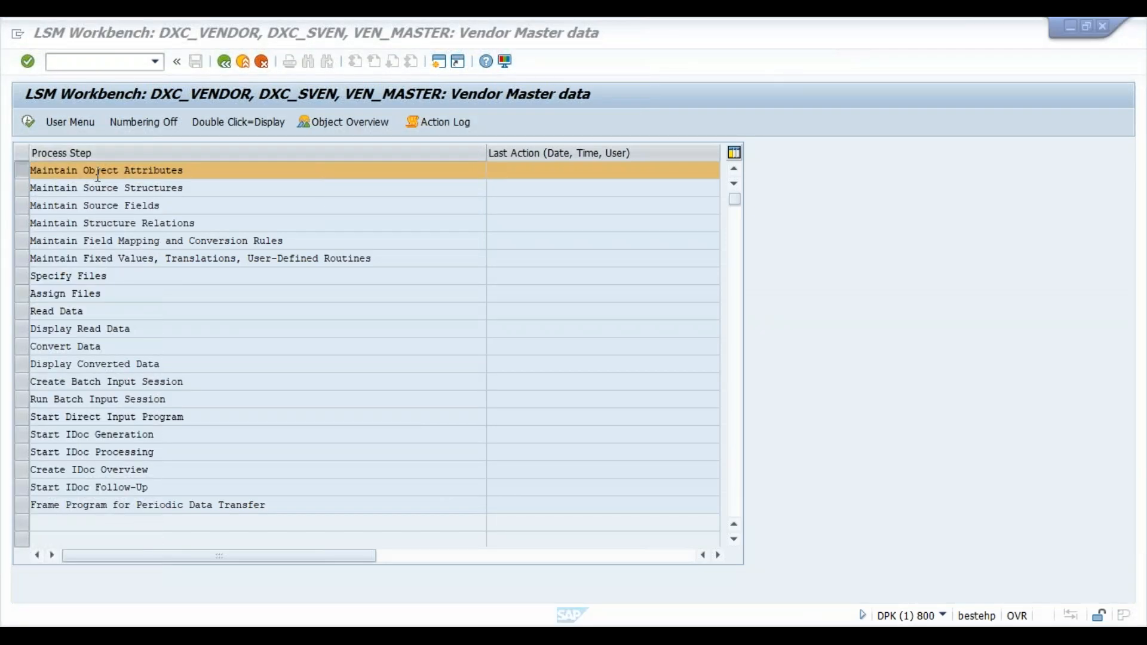
- Open Maintain Object Attributes in change mode and choose Batch Input Recording as the import method
left_click(28, 121)
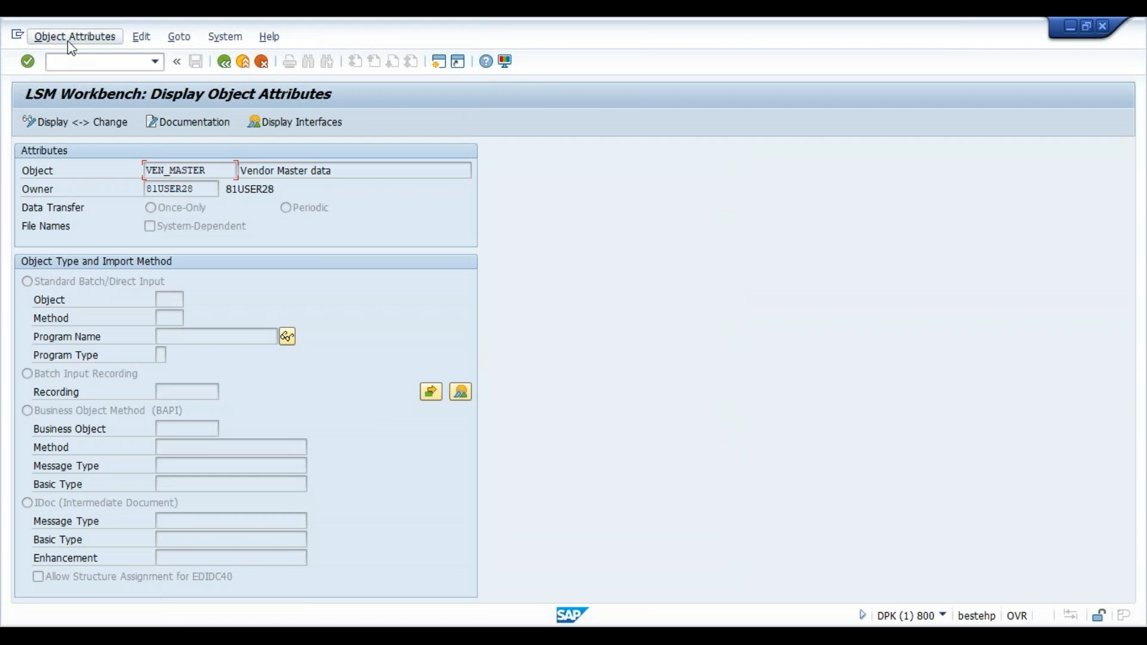
left_click(77, 120)
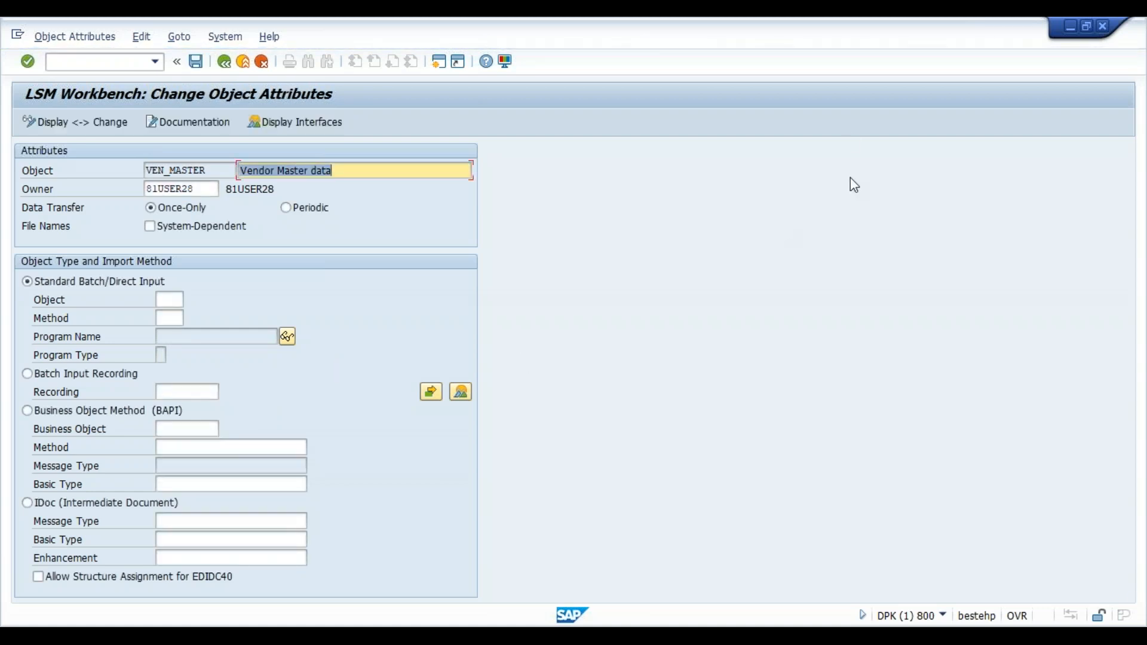
left_click(846, 34)
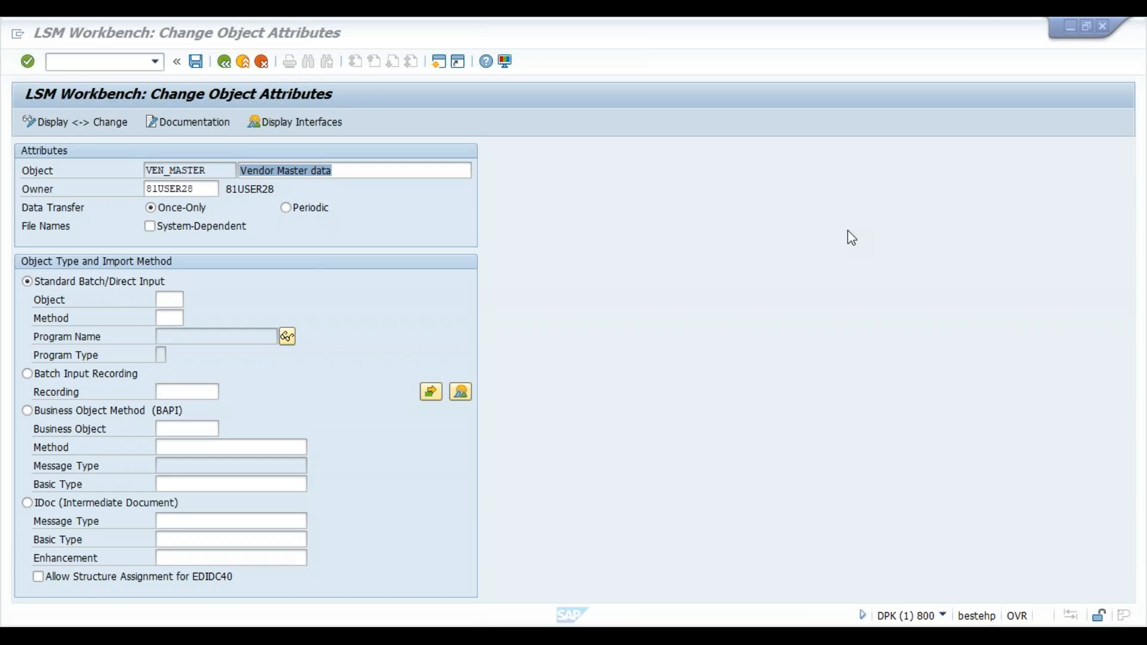
left_click(52, 374)
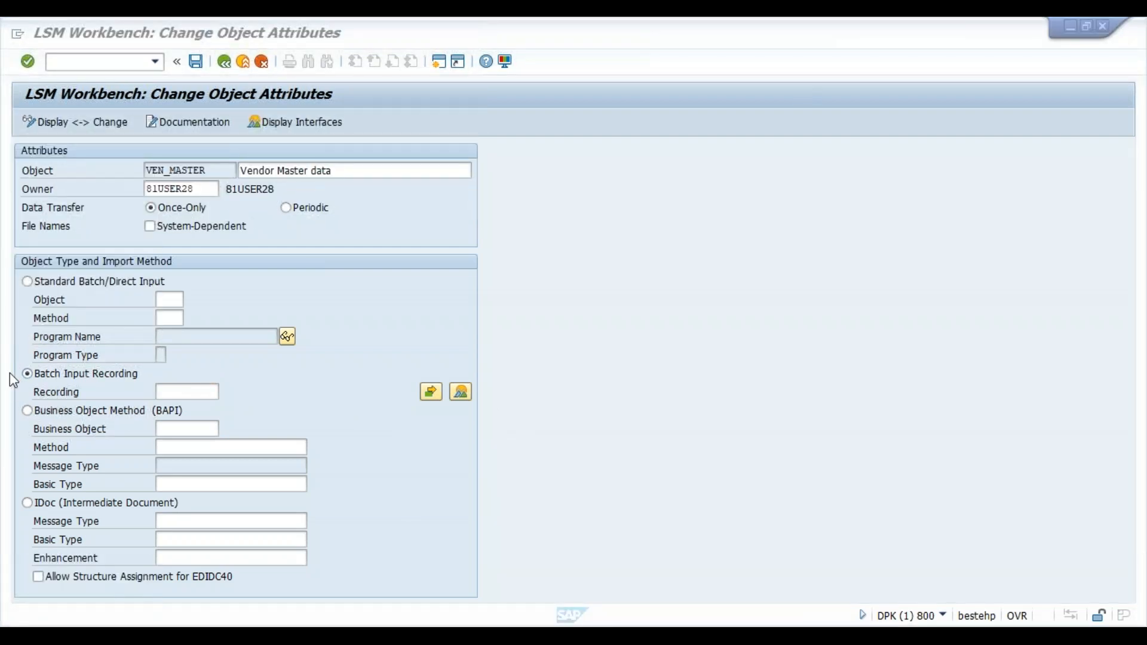
left_click(196, 392)
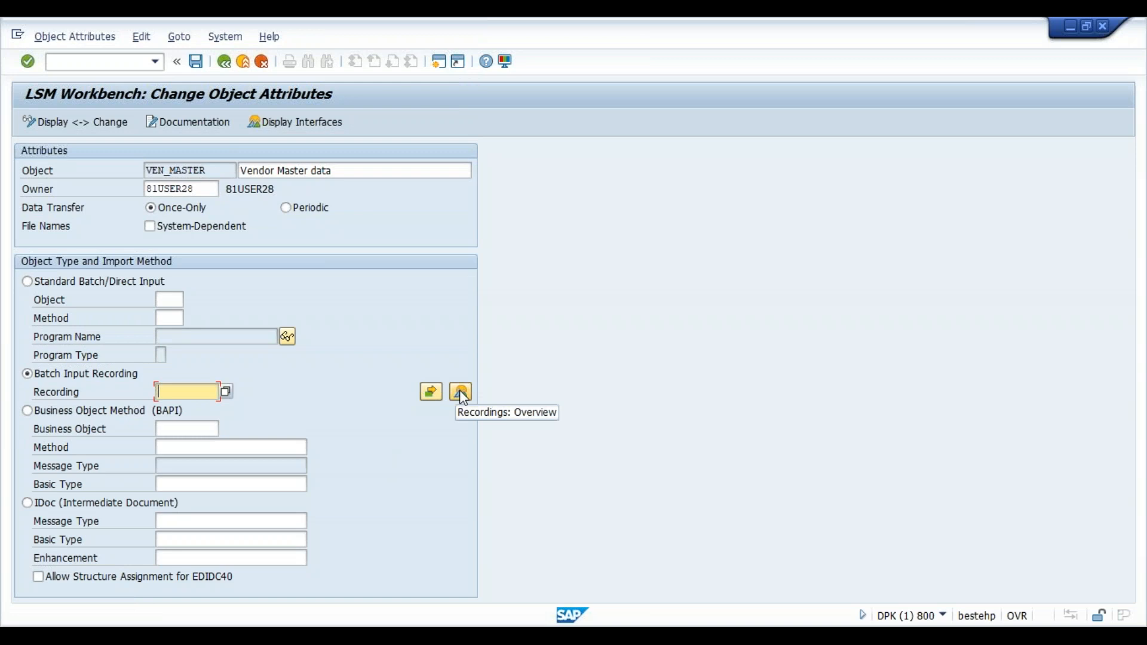
left_click(361, 433)
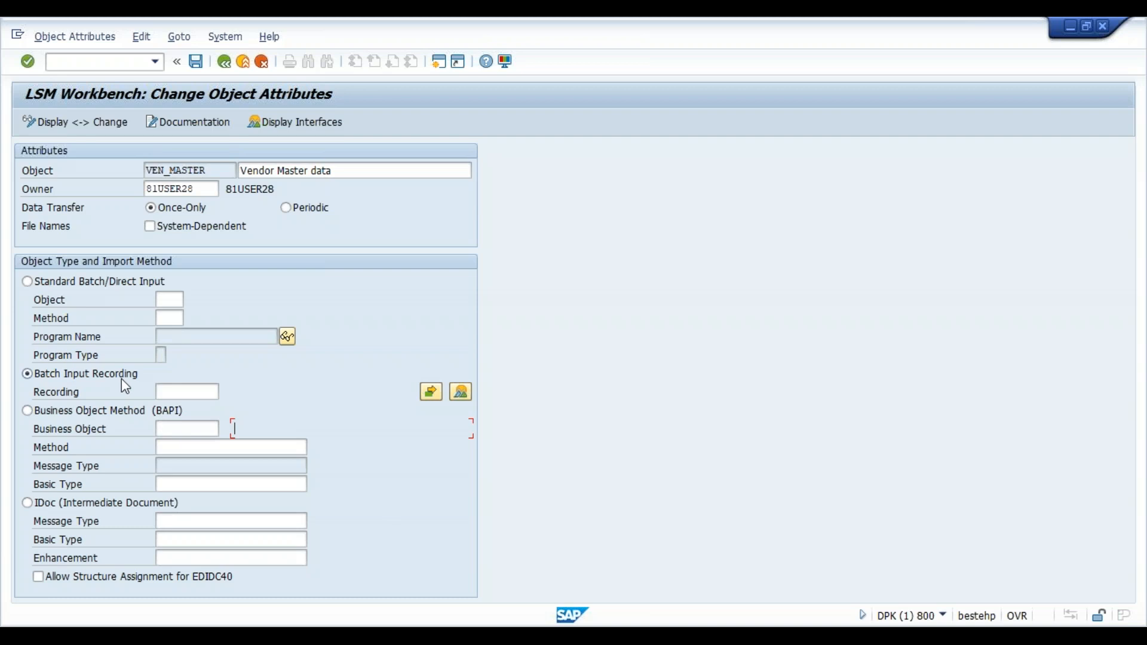
- Create a recording named dxc_ven with the description "Vendor Recording" and start it for transaction mk01
left_click(460, 392)
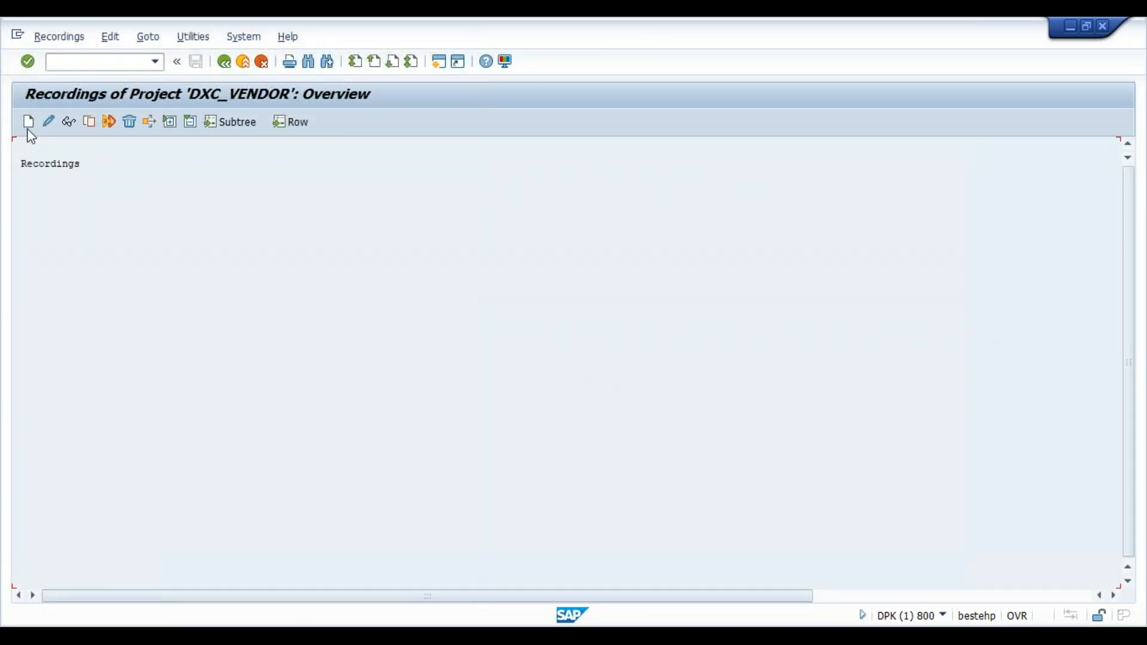
left_click(28, 122)
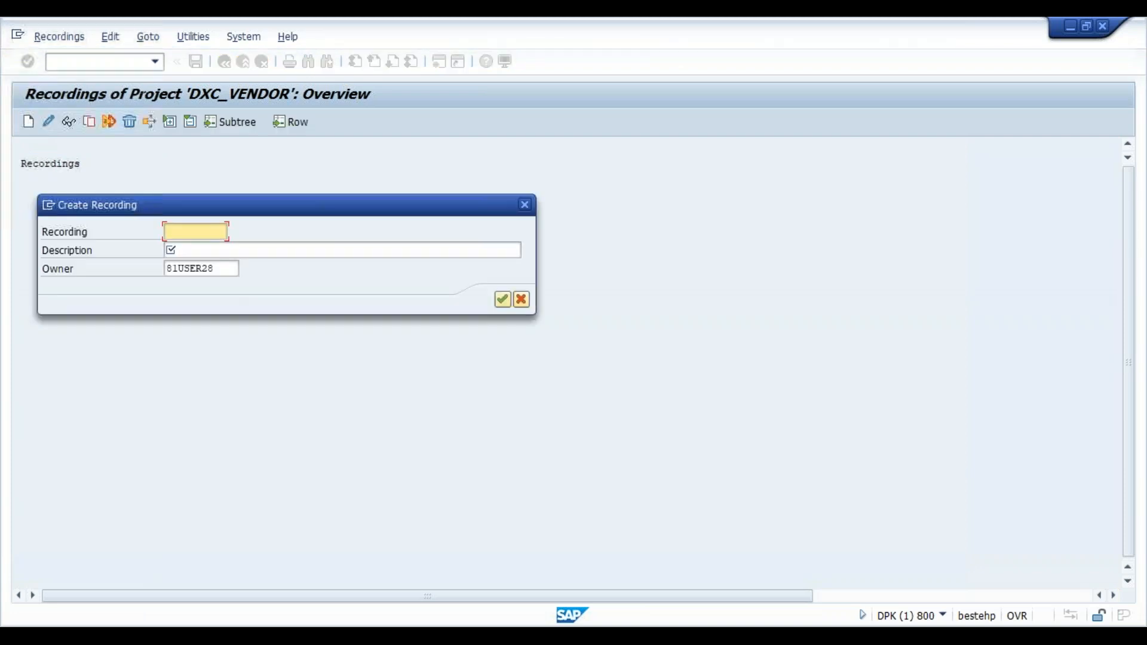
type("dxc_ven")
key("Tab")
type("Vendor Re")
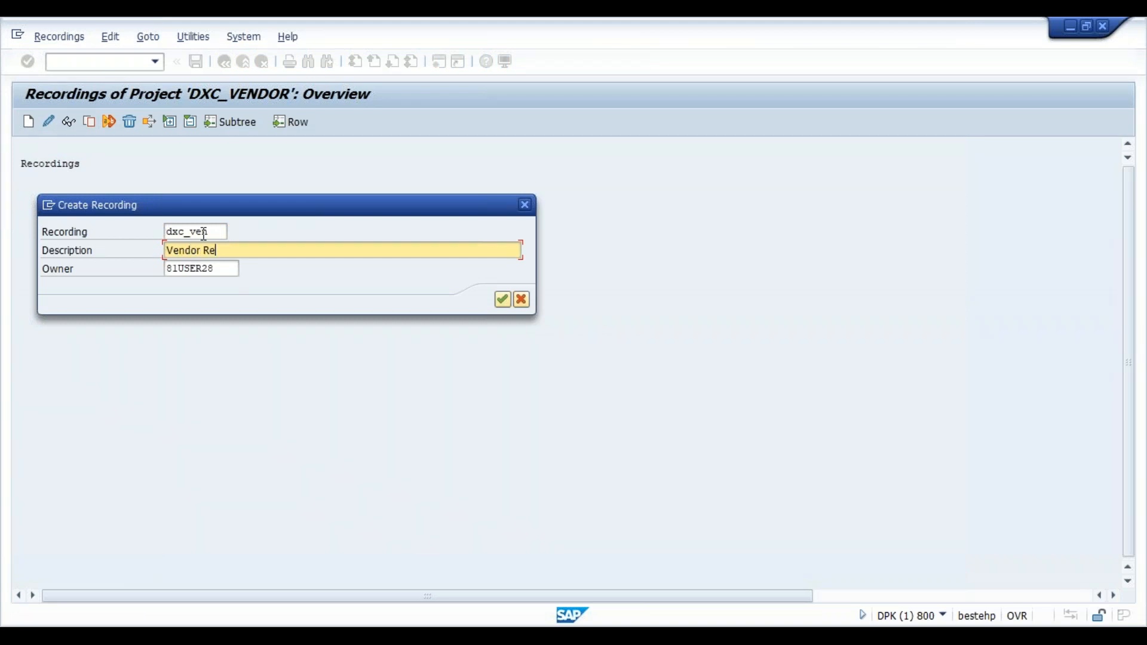
type("crdo")
key("BackSpace")
type("rding")
key("Return")
type("mk01")
key("Return")
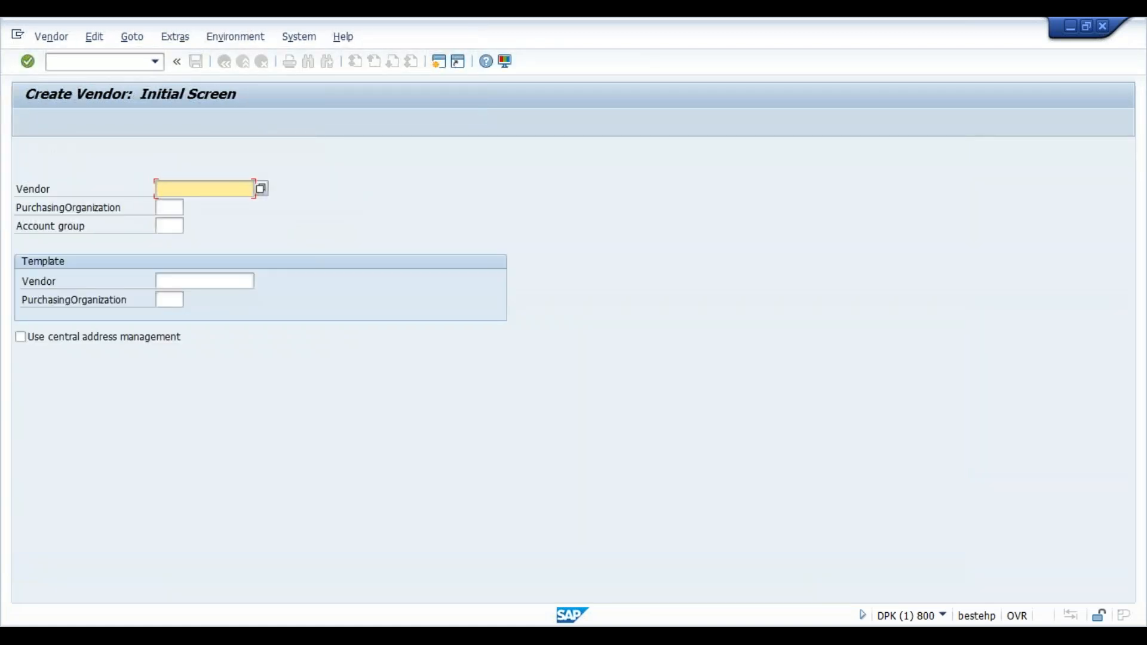
- Enter the new vendor's number with purchasing organization 0001 and account group 0001, and continue to the address data
key("Down")
key("Down")
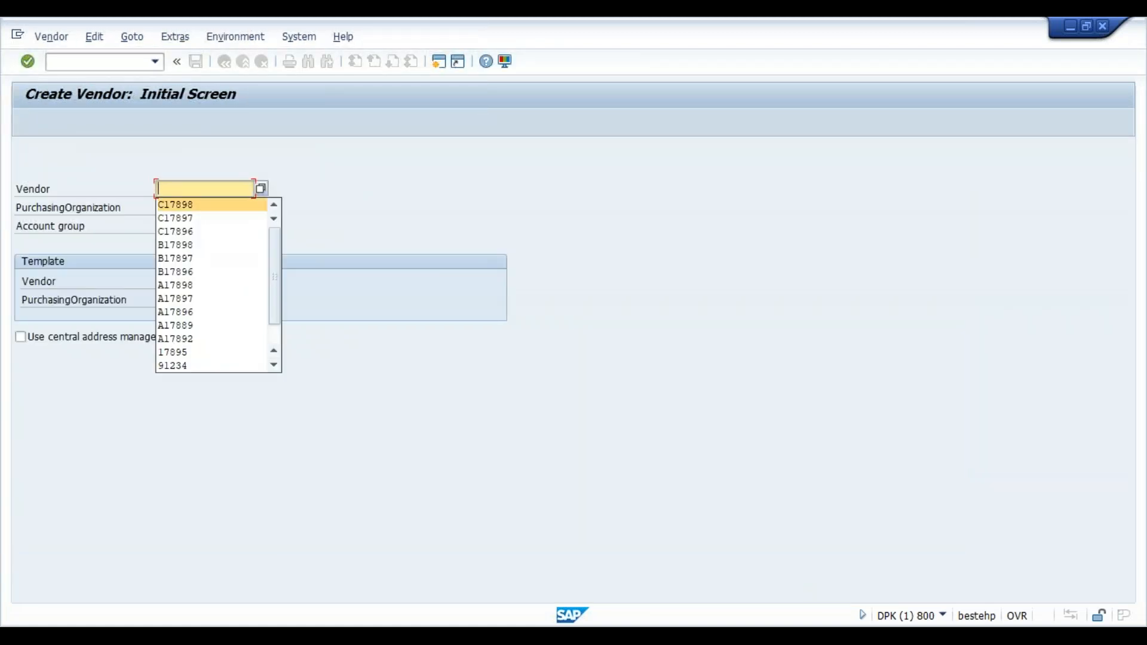
key("Return")
type("d17898")
key("Tab")
key("Down")
key("Return")
key("Tab")
key("Down")
key("Return")
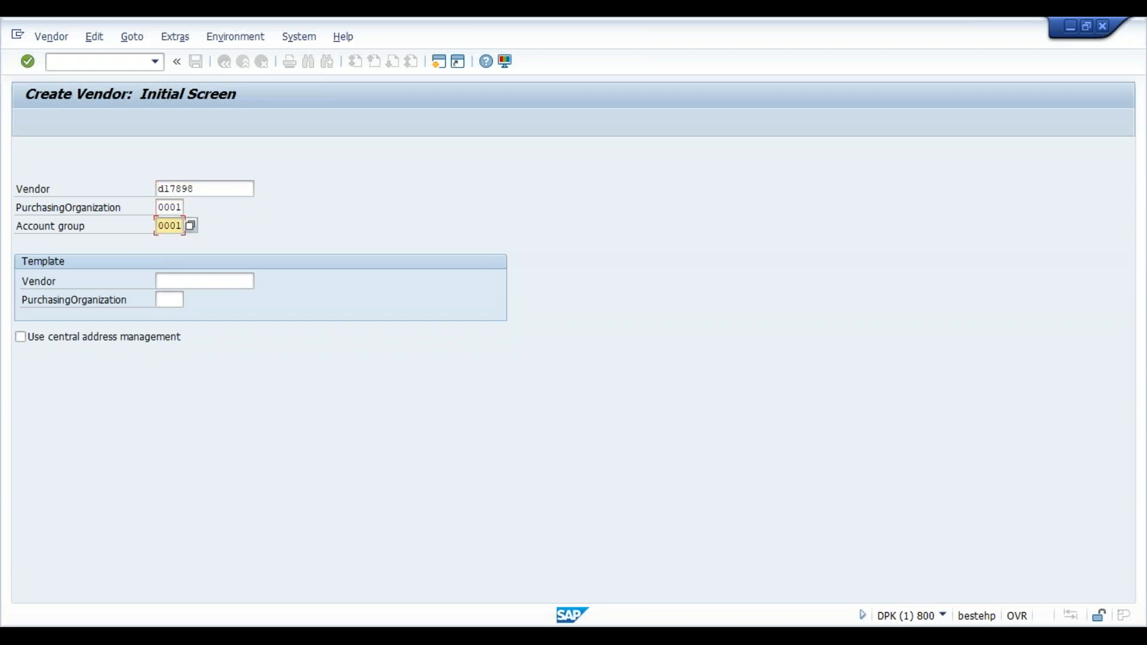
key("Return")
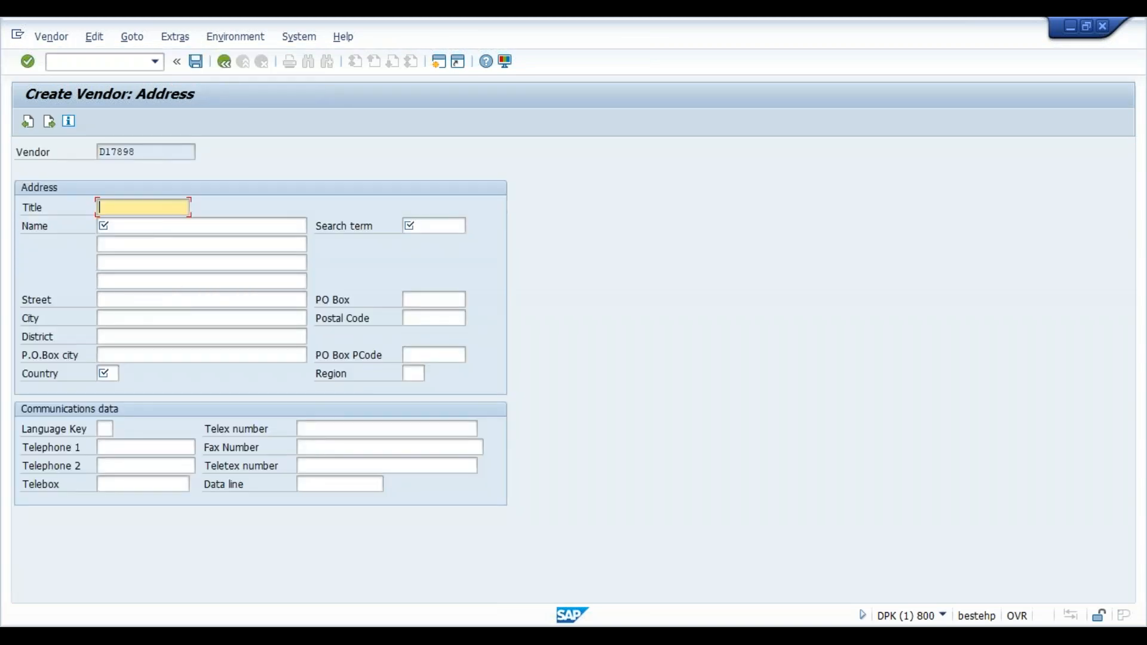
- Fill in the vendor address with title Mr., the vendor's name, search term sap and country IN, and continue
type("Mr.")
key("Tab")
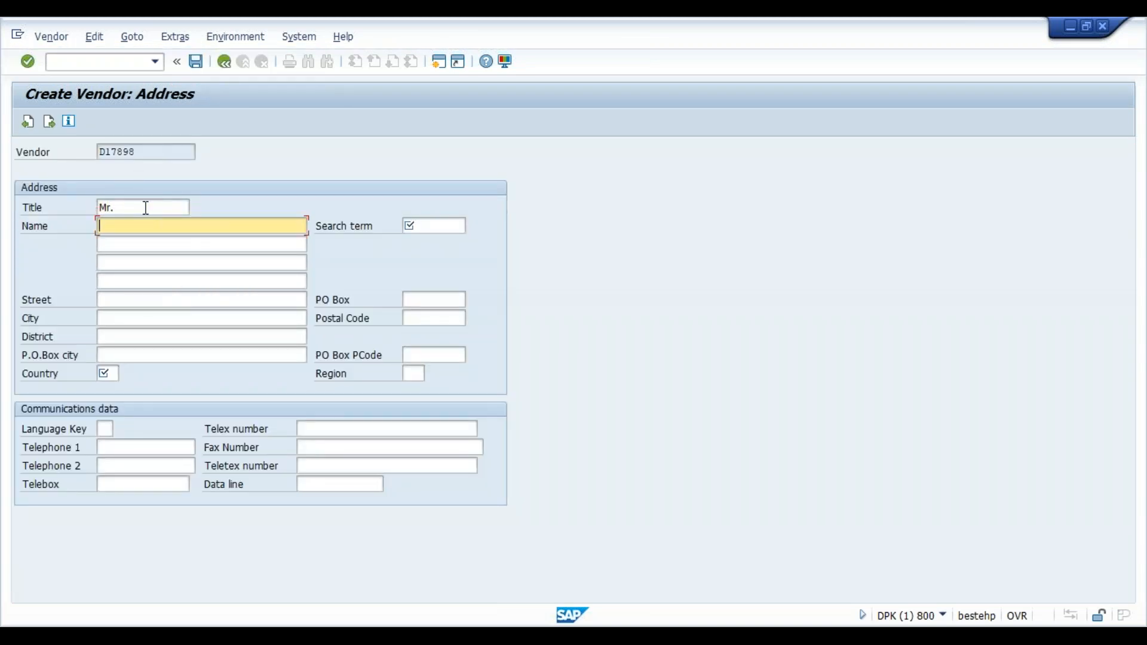
type("Prajwal")
key("Tab")
type("sap")
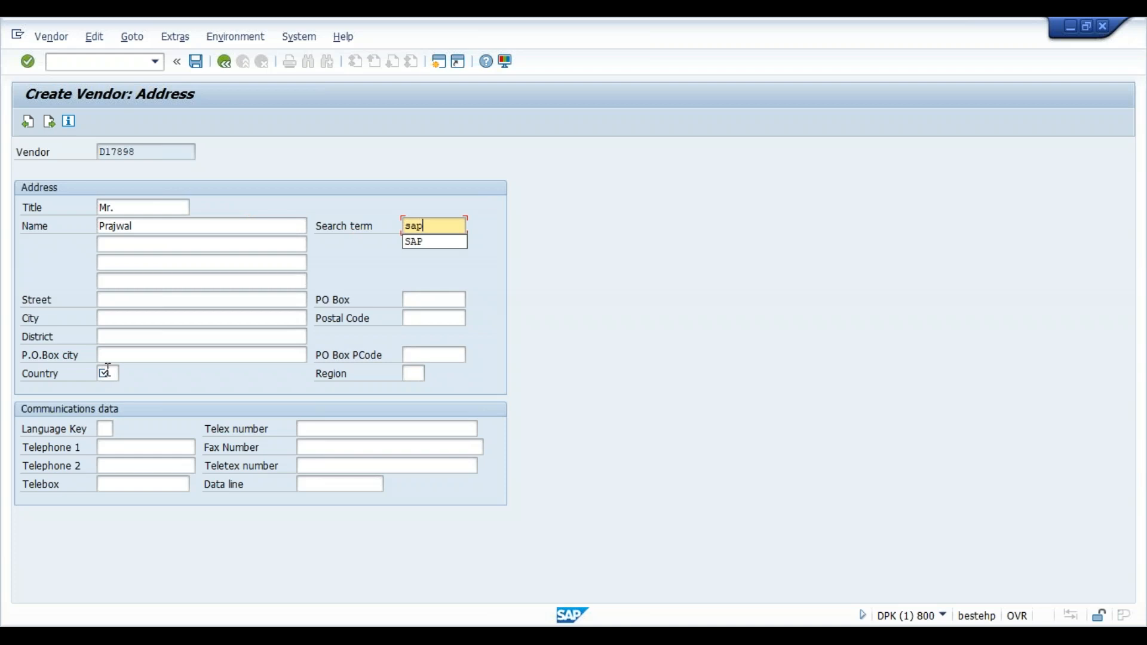
left_click(107, 370)
type("IN")
key("Return")
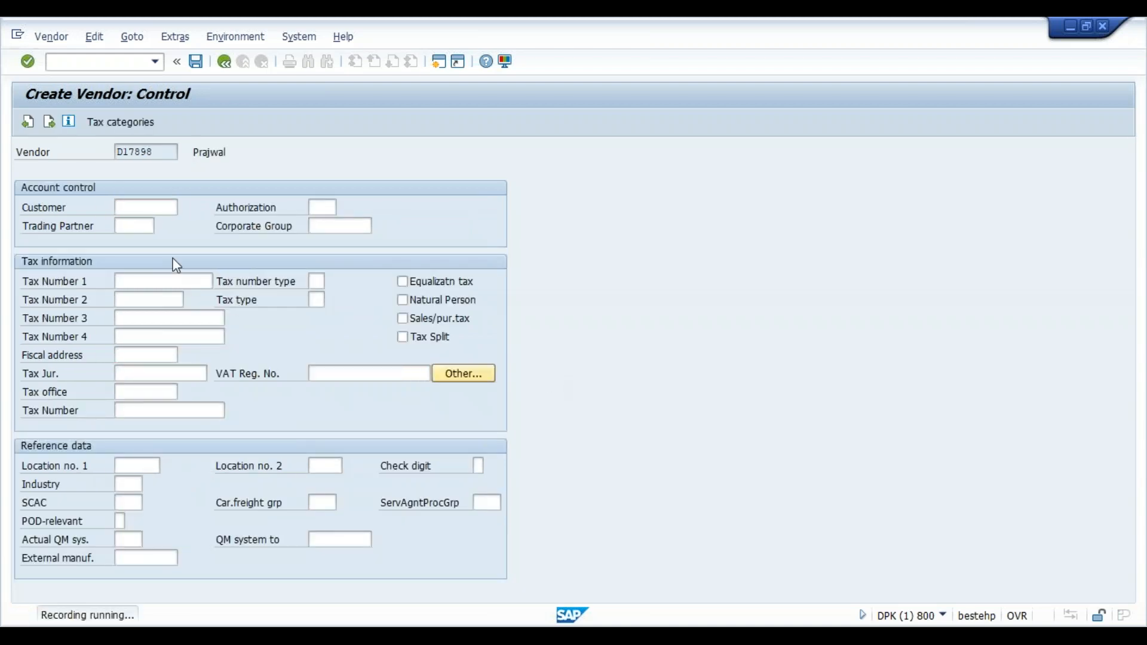
- Continue through the remaining vendor screens, enter the currency INR and save the vendor from the partner functions
key("Return")
key("Return")
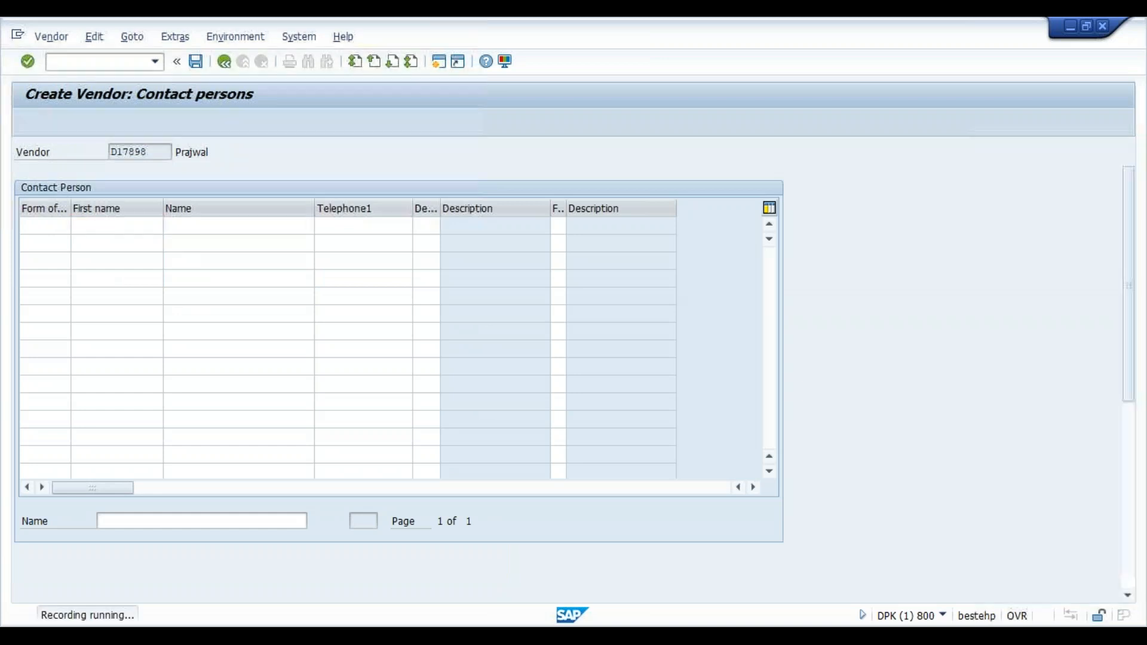
type("INR")
key("Return")
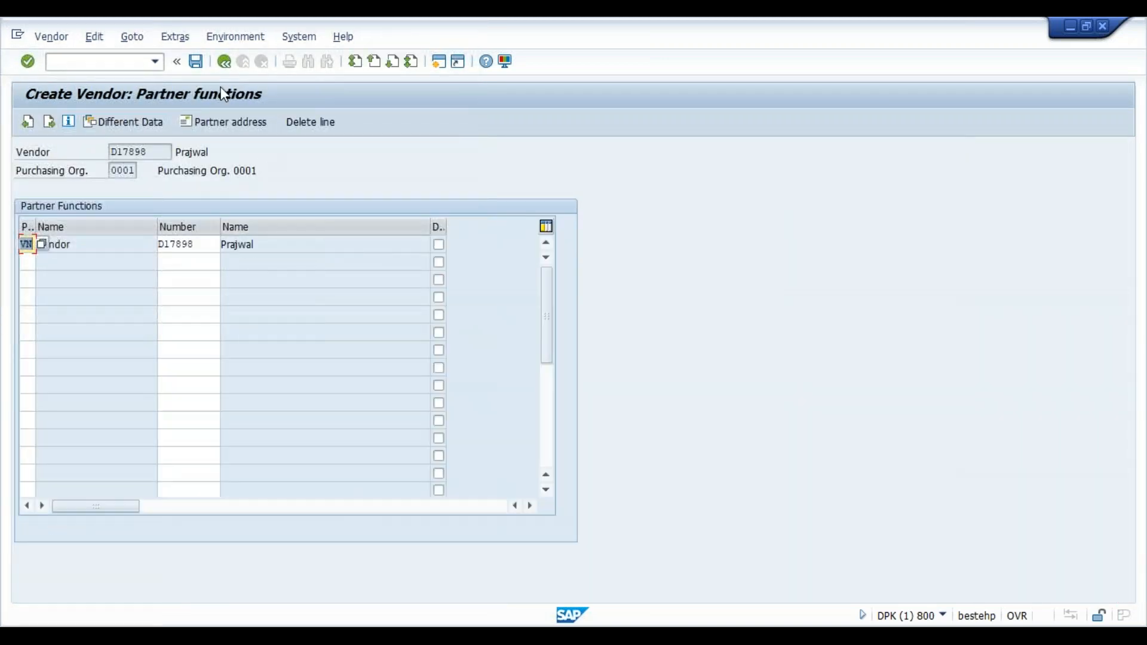
left_click(196, 61)
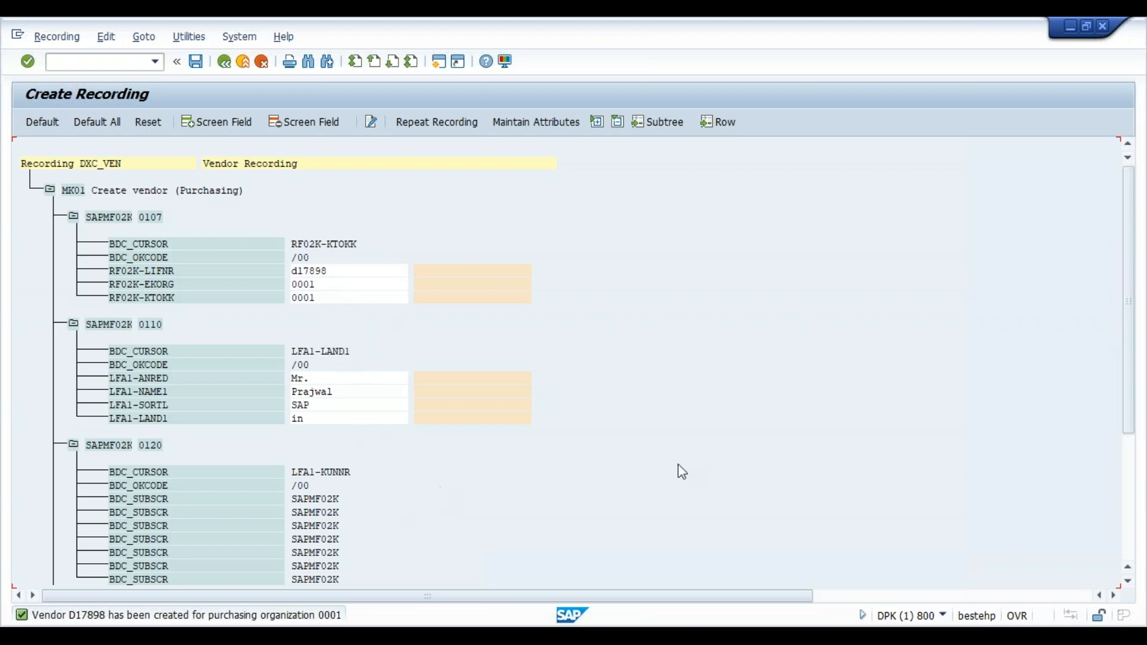
- Assign default names to all fields of the recording, save it and return to the object attributes
scroll(682, 472, "down", 1)
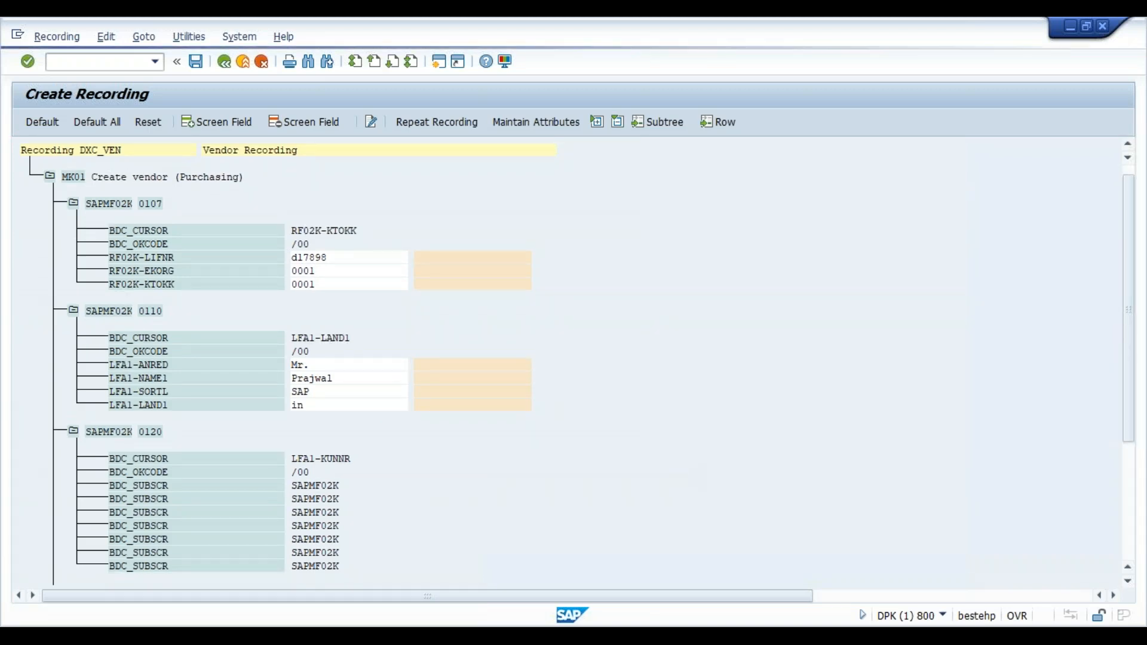
left_click(1135, 542)
left_click(1133, 398)
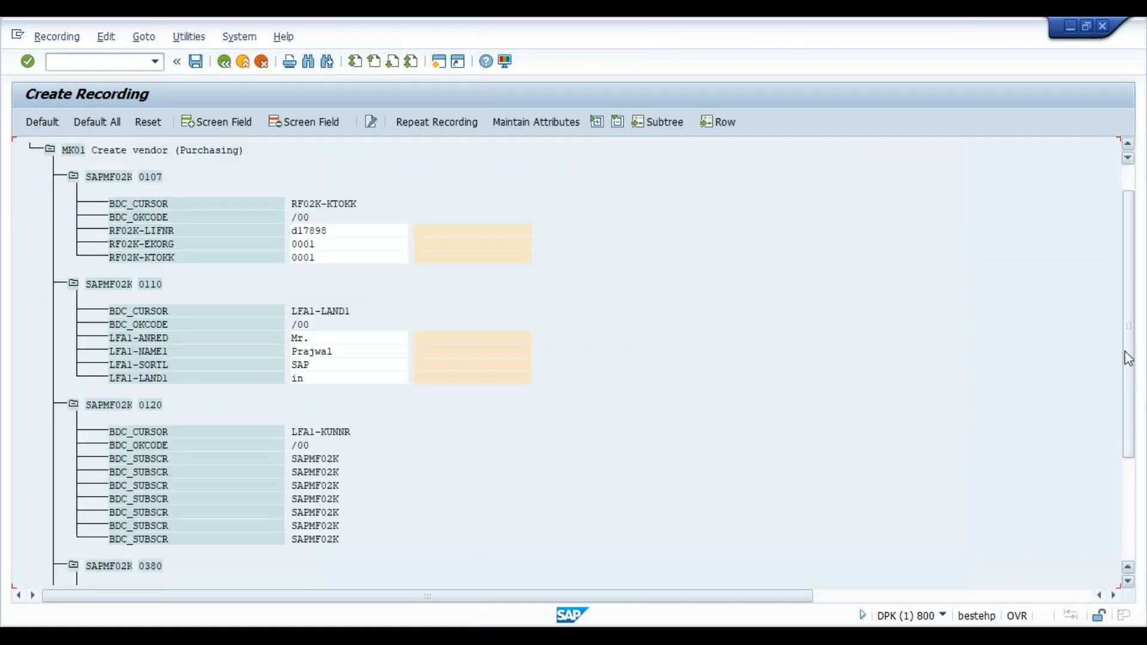
scroll(504, 224, "up", 1)
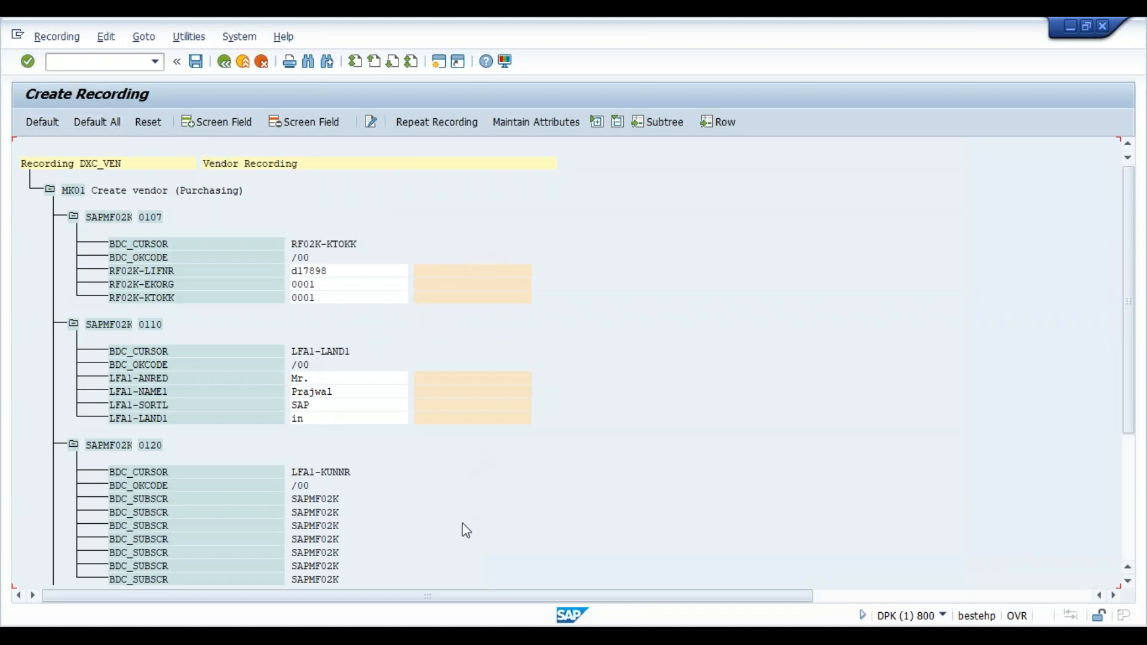
left_click(96, 122)
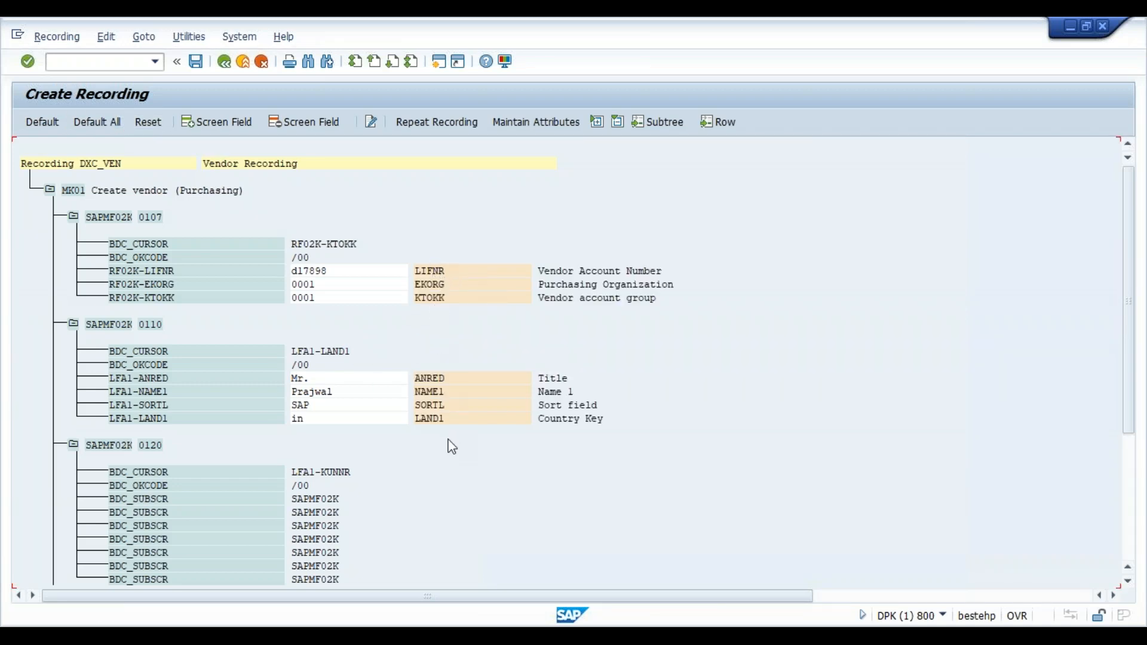
left_click(195, 62)
left_click(224, 61)
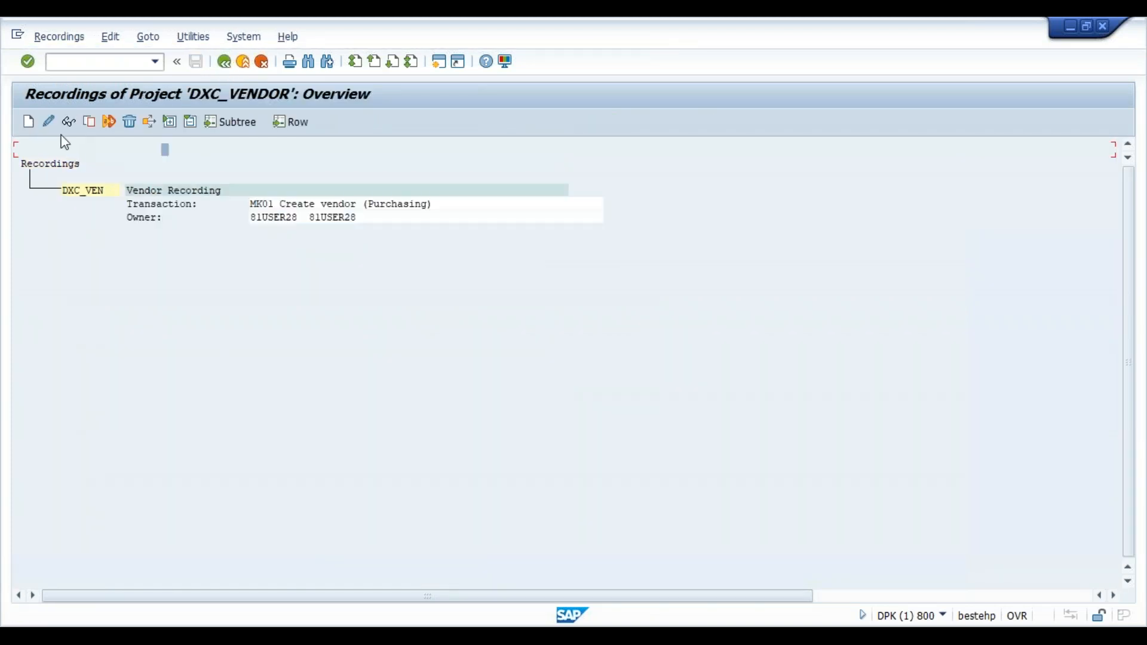
left_click(225, 64)
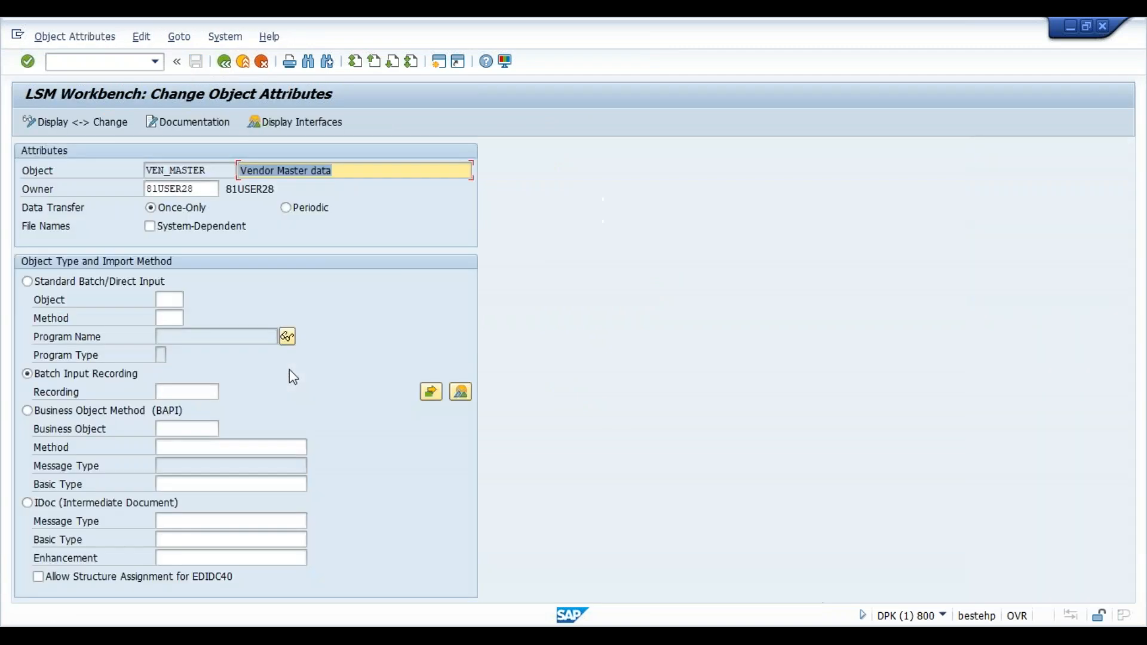
- Assign recording DXC_VEN to the object VEN_MASTER, save the attributes and return to the process steps
left_click(213, 393)
left_click(225, 392)
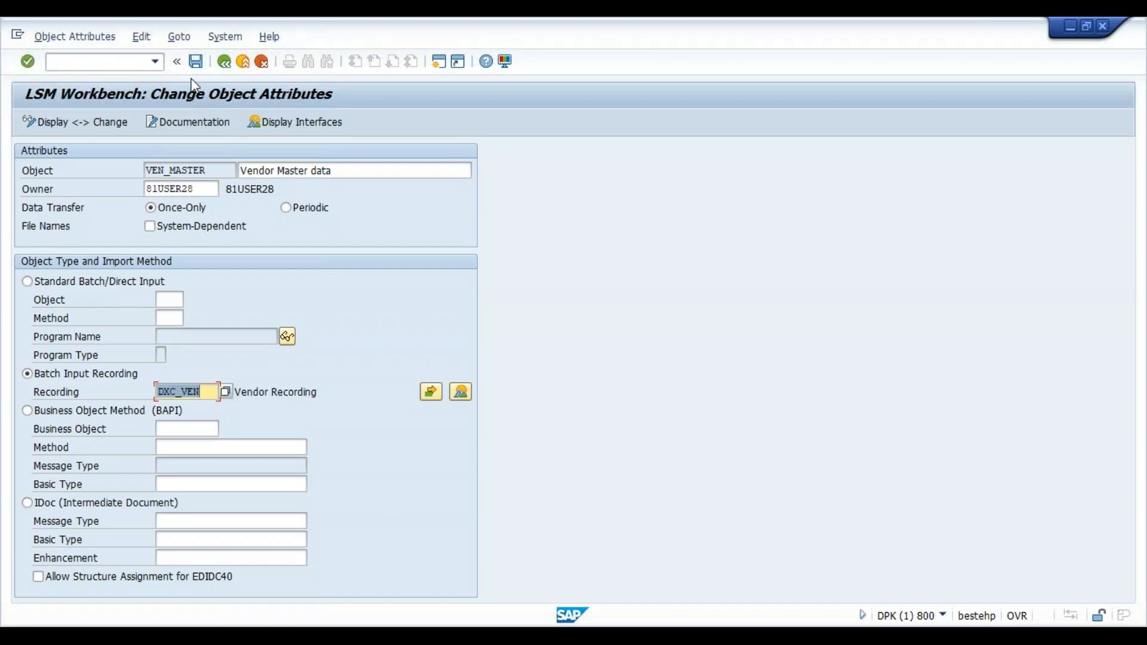
left_click(197, 62)
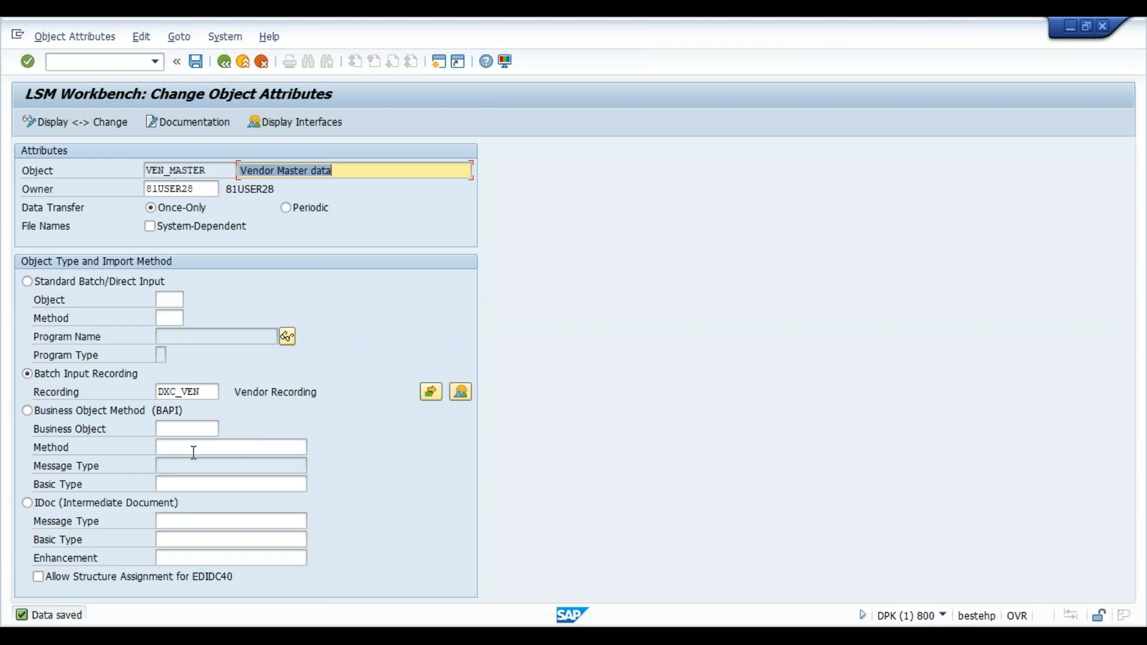
left_click(224, 61)
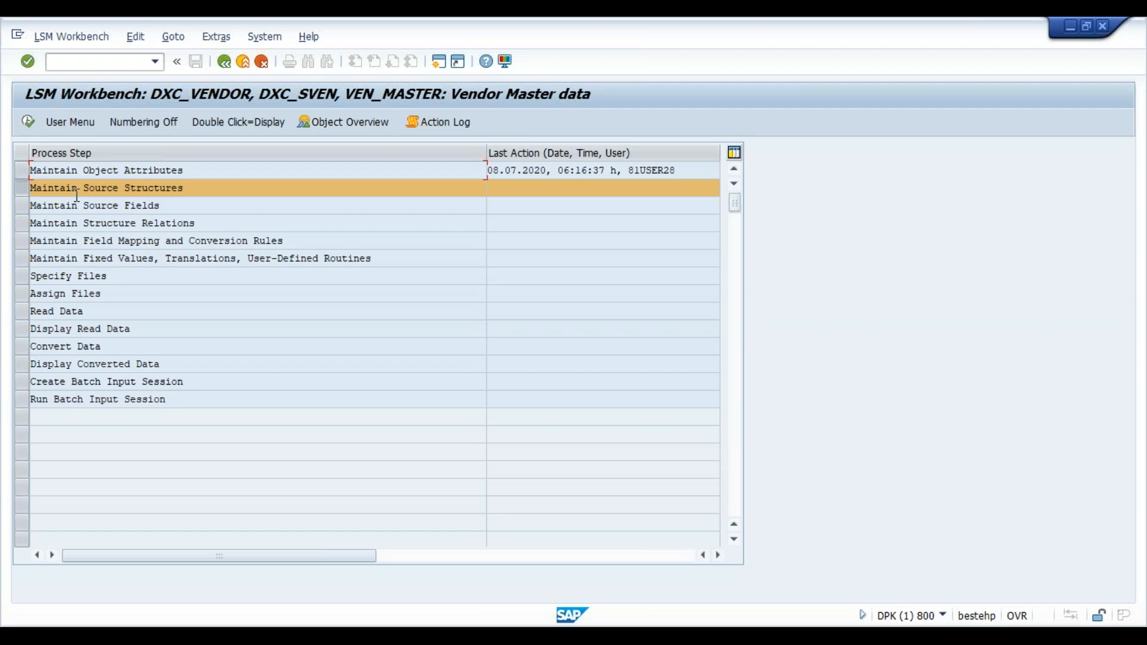
- Create the source structure itven with the description "Vendor Itab" under Maintain Source Structures, save it and return to the process steps
left_click(28, 122)
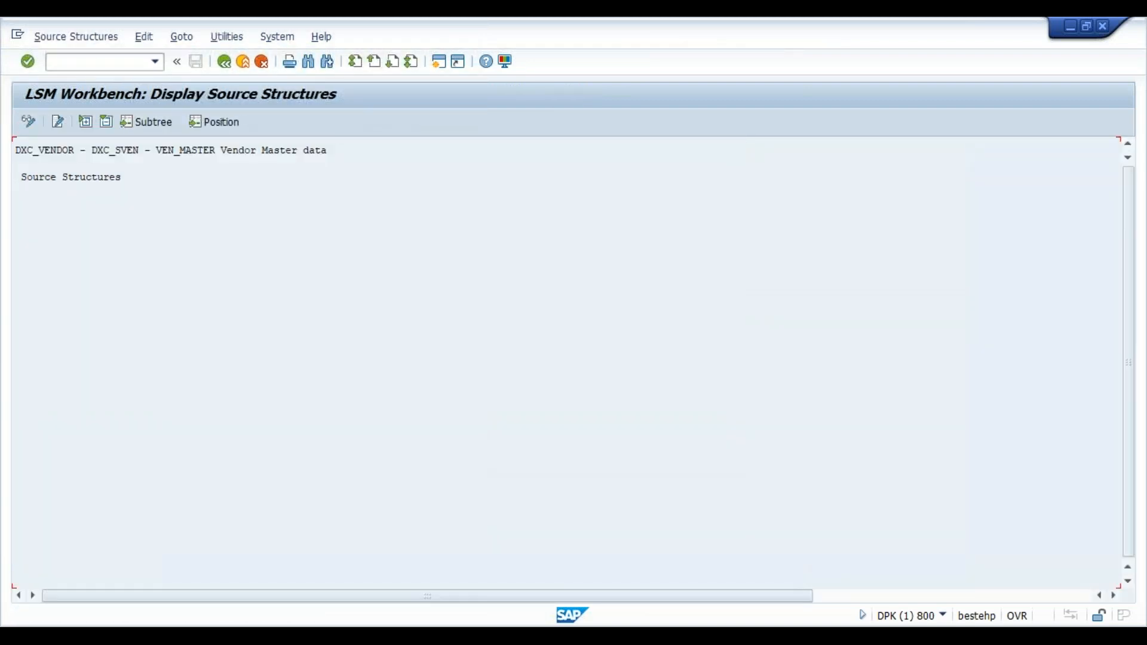
left_click(28, 122)
left_click(58, 122)
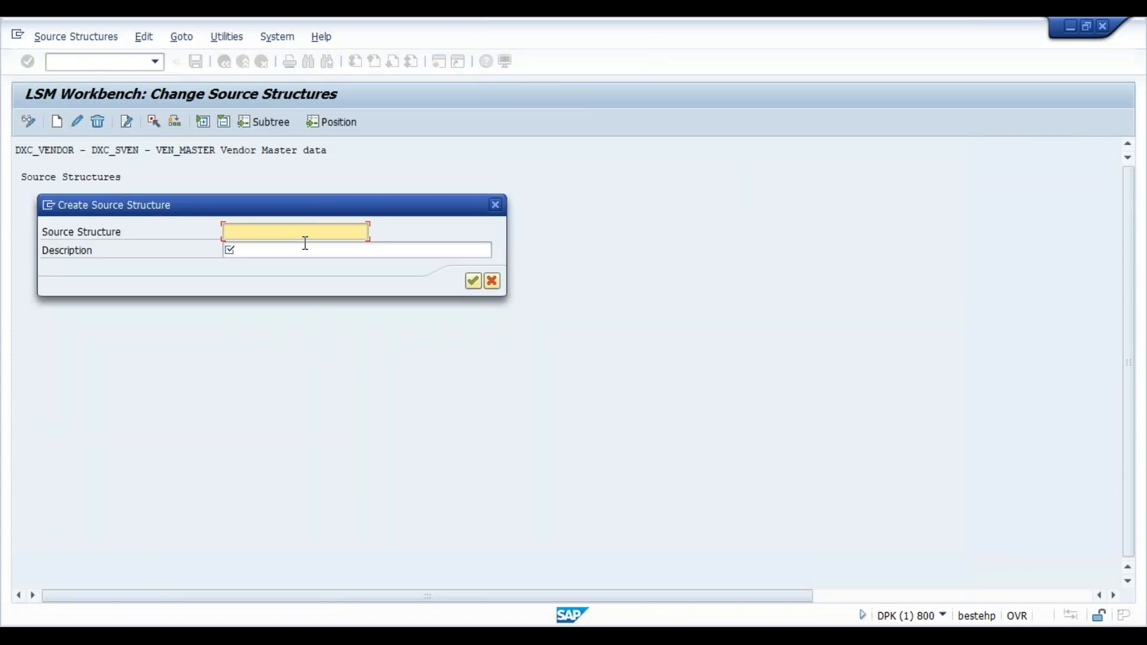
type("st")
key("BackSpace")
key("BackSpace")
type("itven")
key("Tab")
type("Vendo")
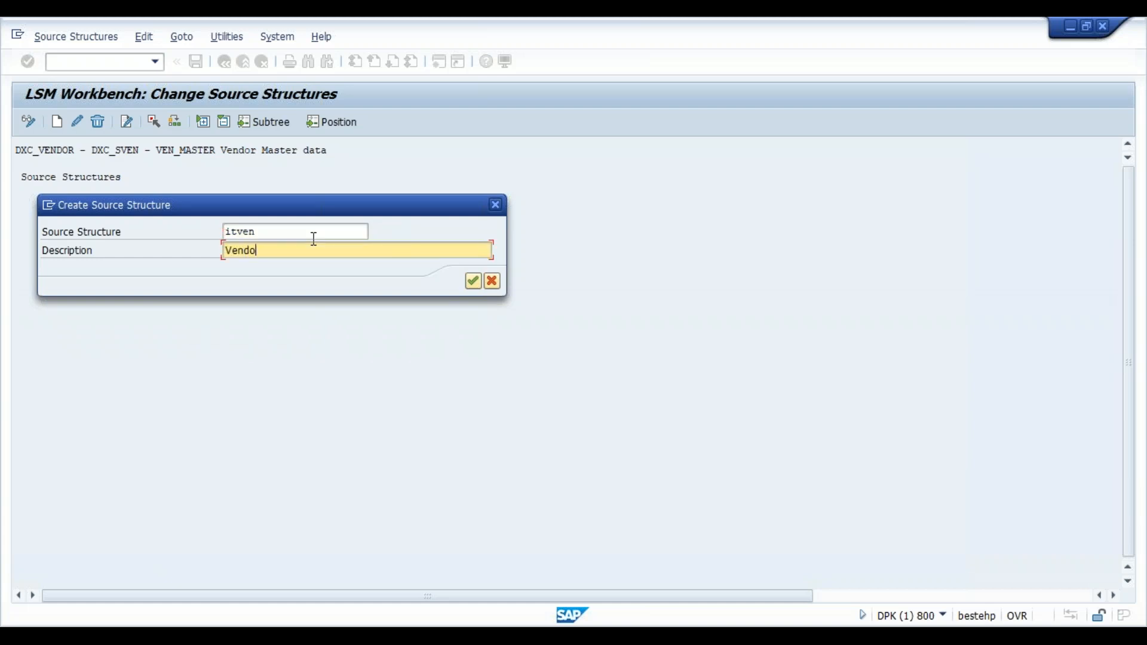
type("r Itab")
key("Return")
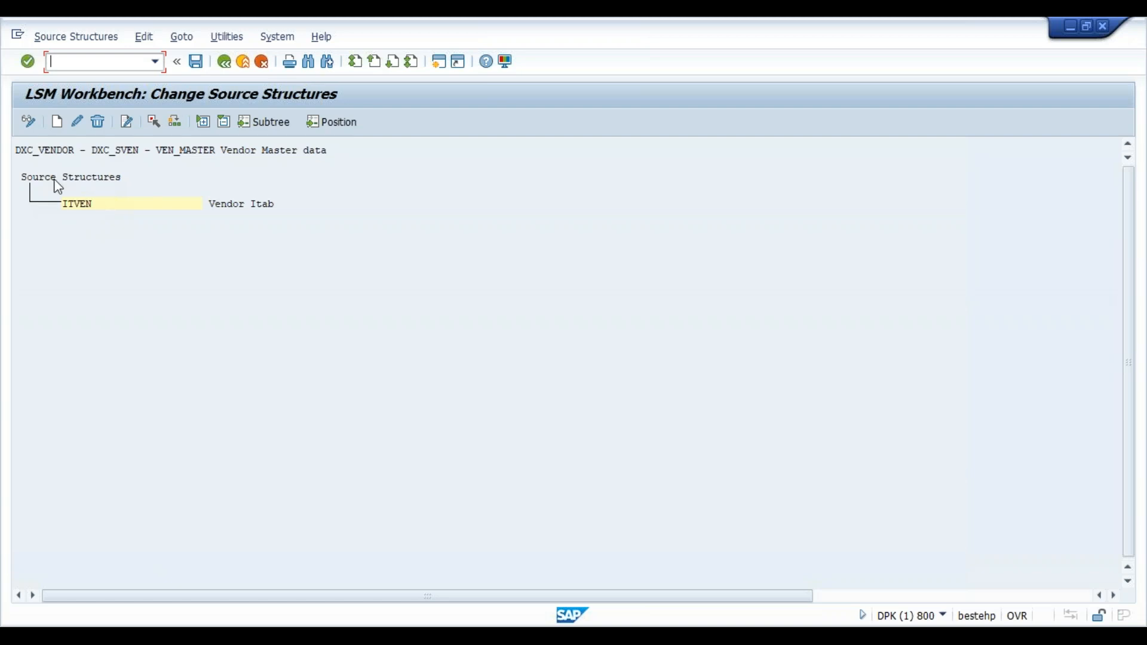
left_click(196, 62)
left_click(231, 62)
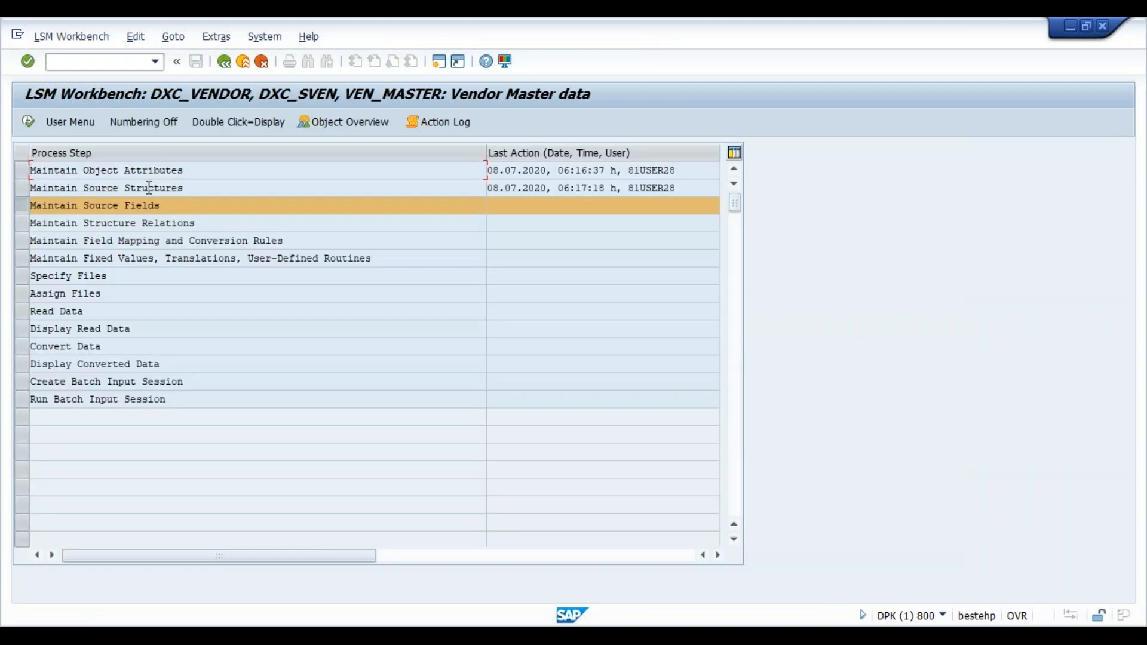
- Open Maintain Source Fields in change mode and add the field lifnr, described as "Vendor Number" with length 16, to ITVEN
left_click(28, 121)
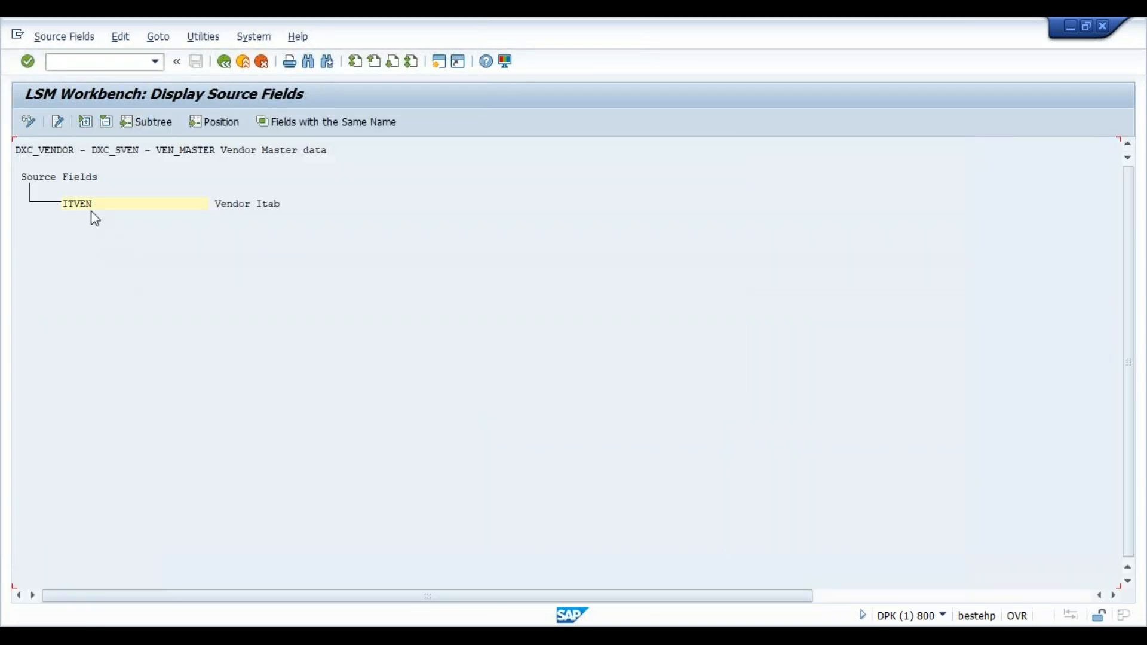
left_click(88, 203)
left_click(28, 121)
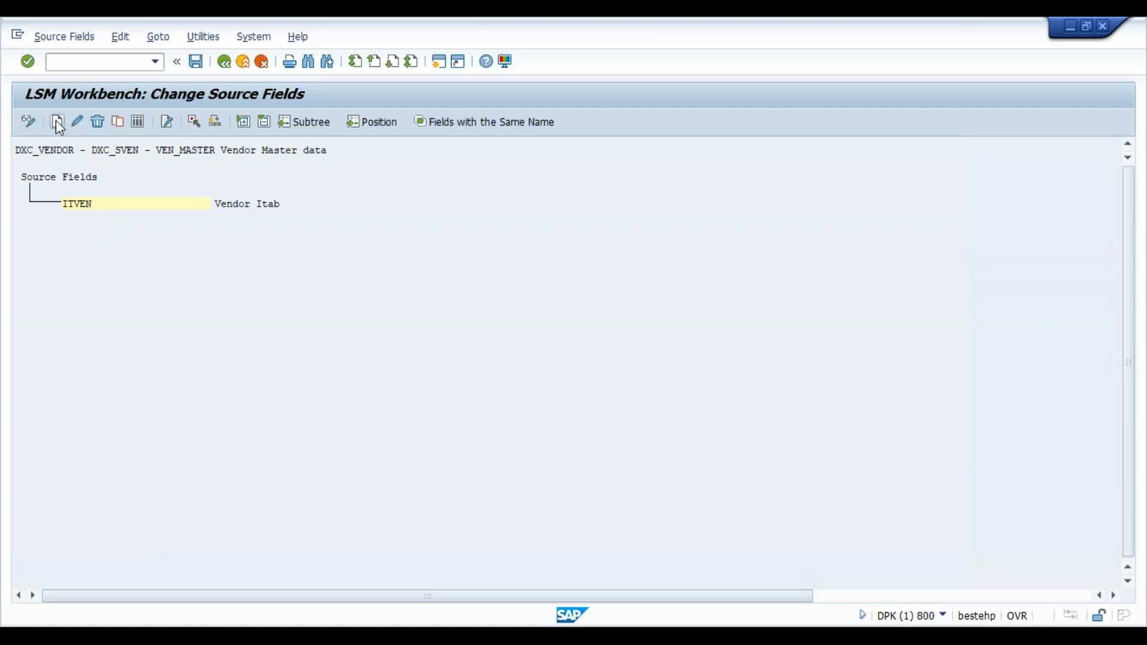
left_click(57, 122)
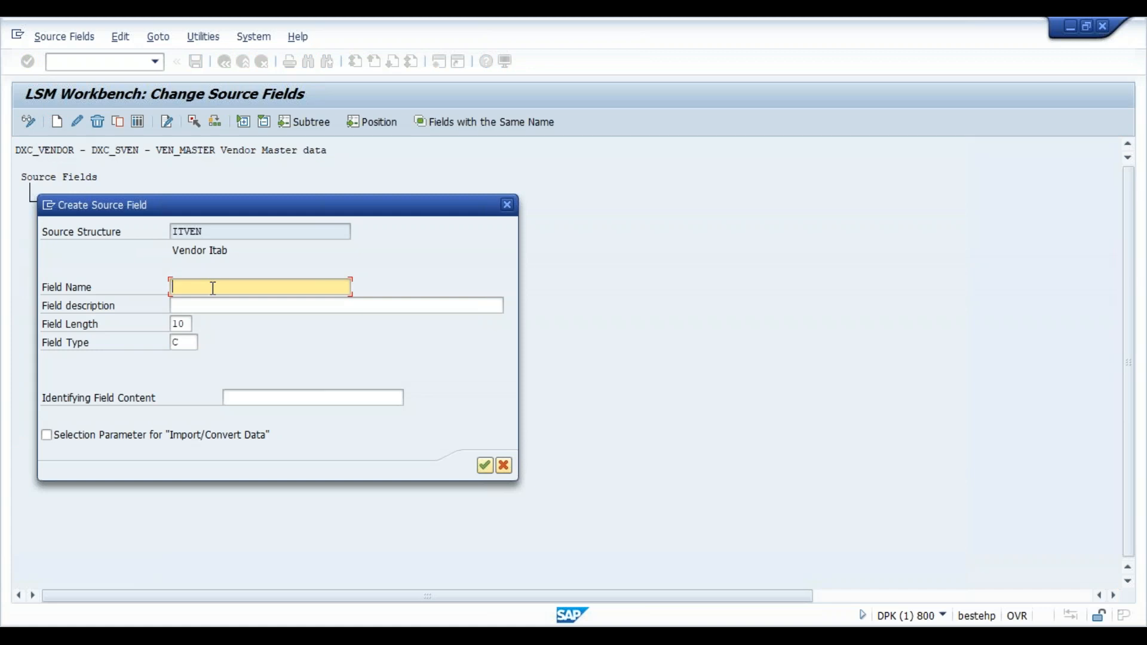
type("lifnr")
key("Tab")
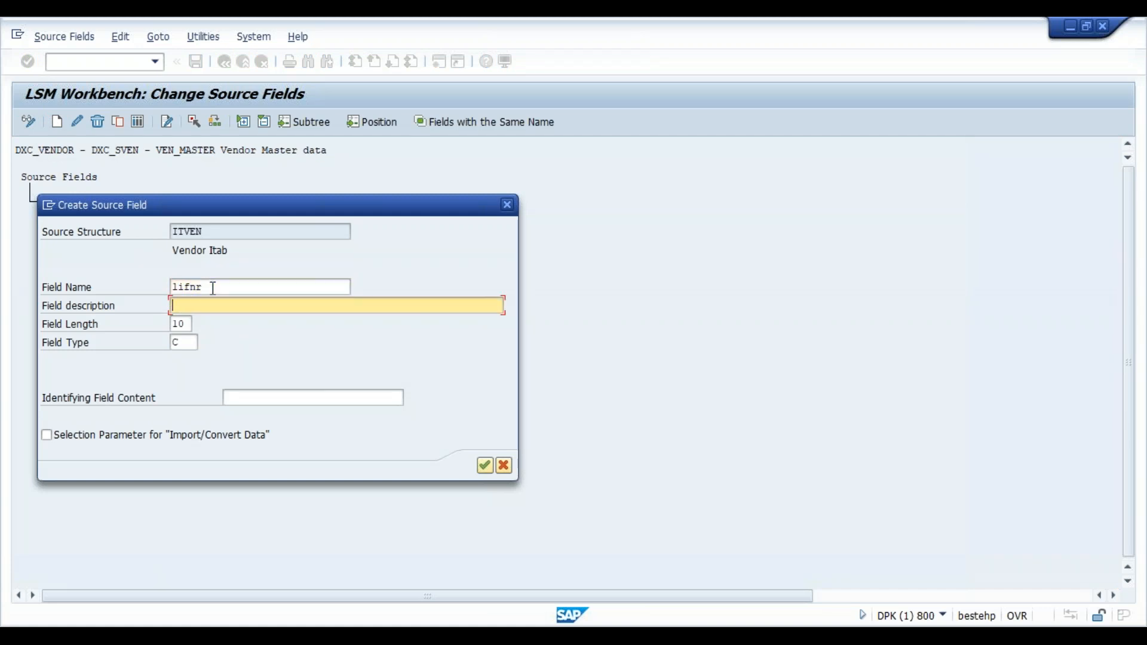
type("Vendor Numb")
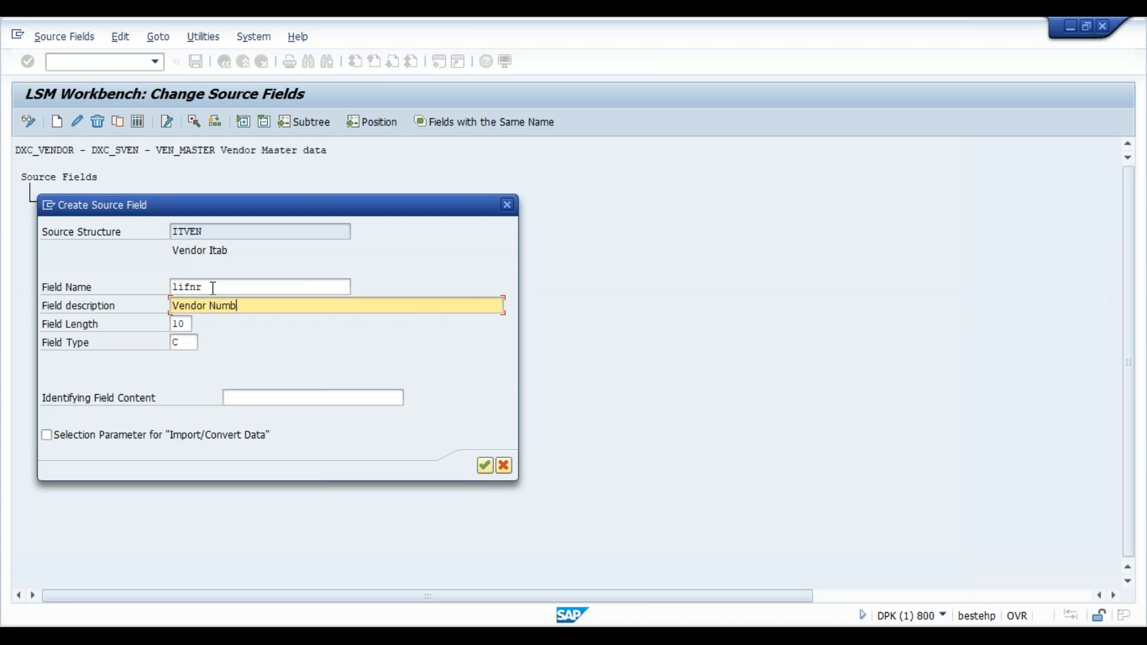
type("er")
key("Tab")
type("16")
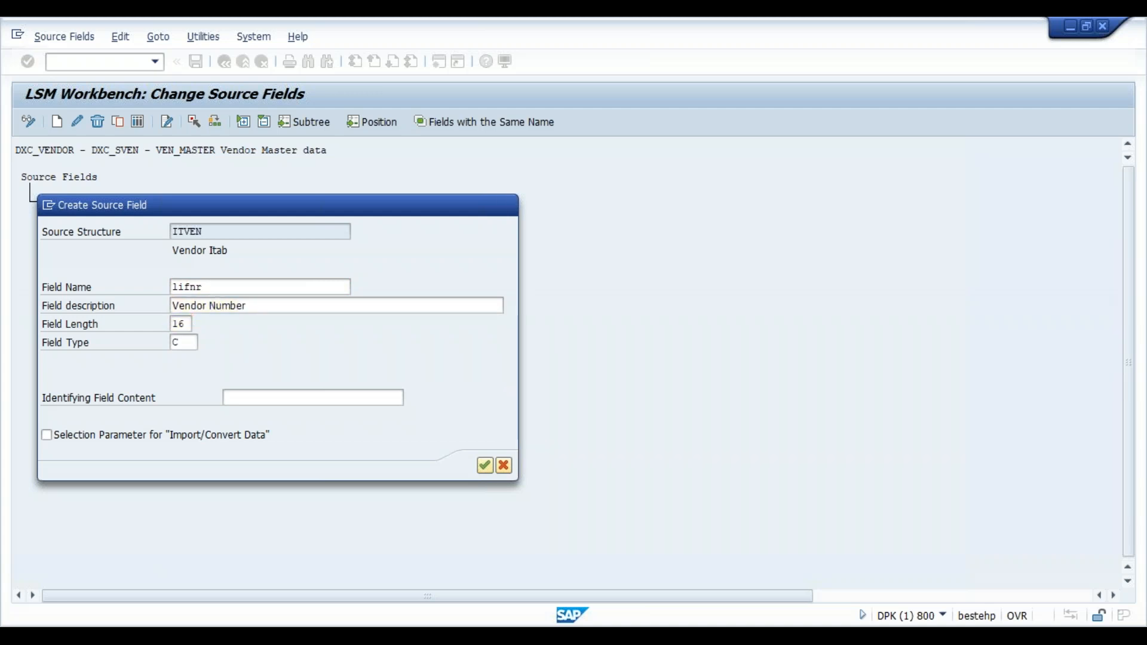
key("Return")
- Add the source field ekorg after LIFNR in ITVEN, described as "Acc Group" with length 4
left_click(107, 233)
left_click(57, 122)
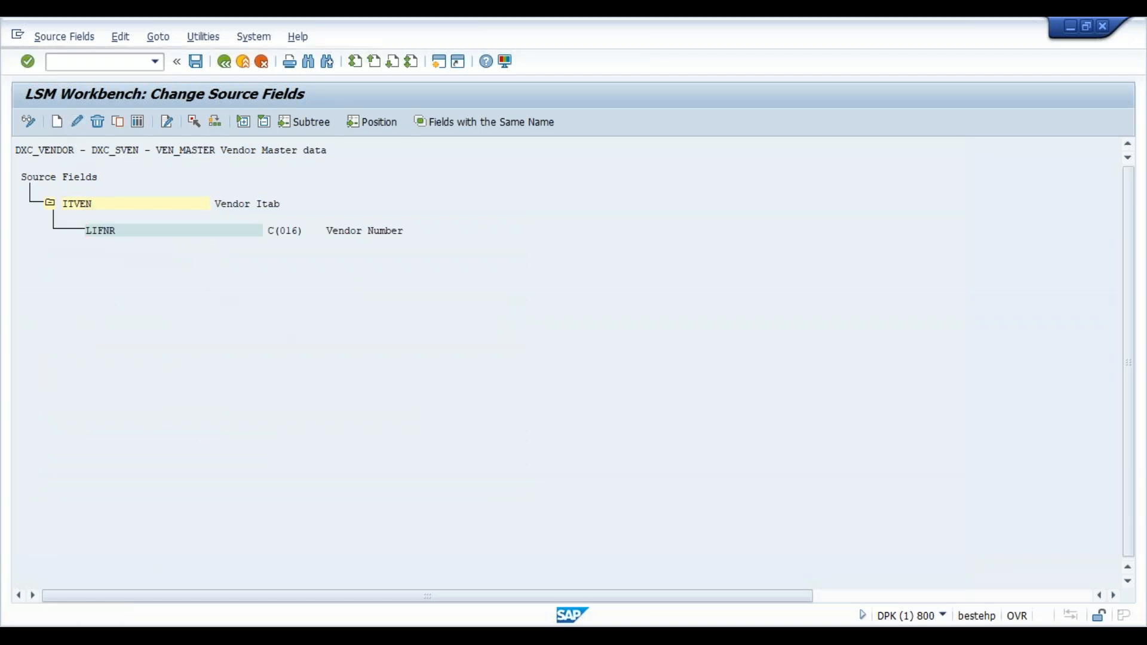
type("ekorg")
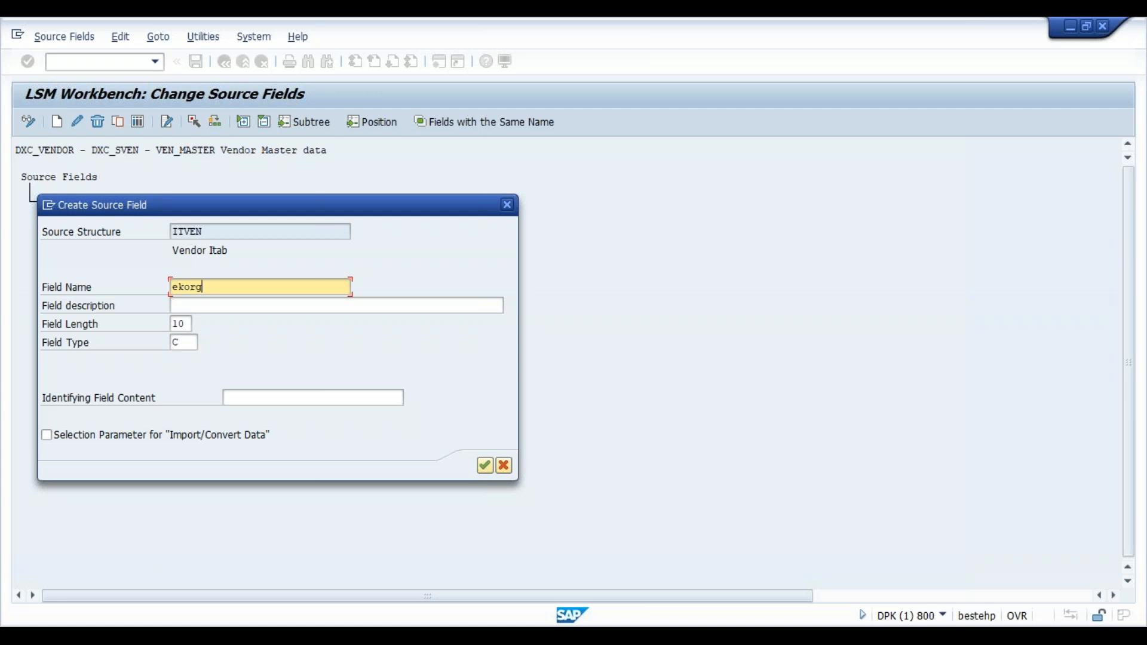
key("Tab")
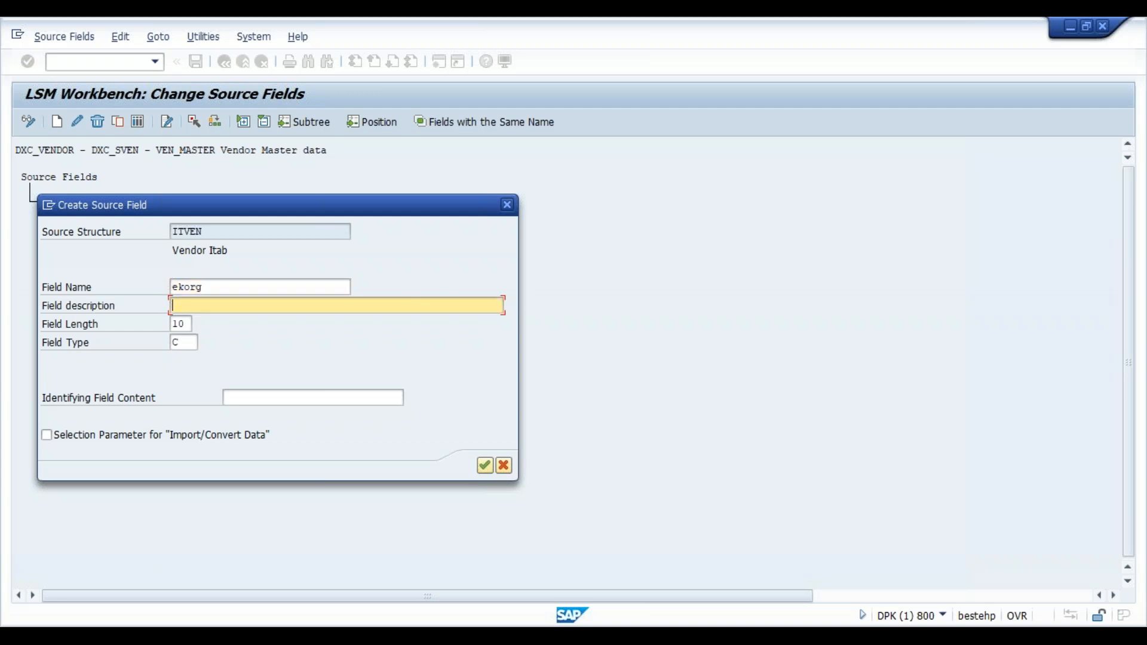
type("Acc Group")
key("Tab")
type("4")
key("Return")
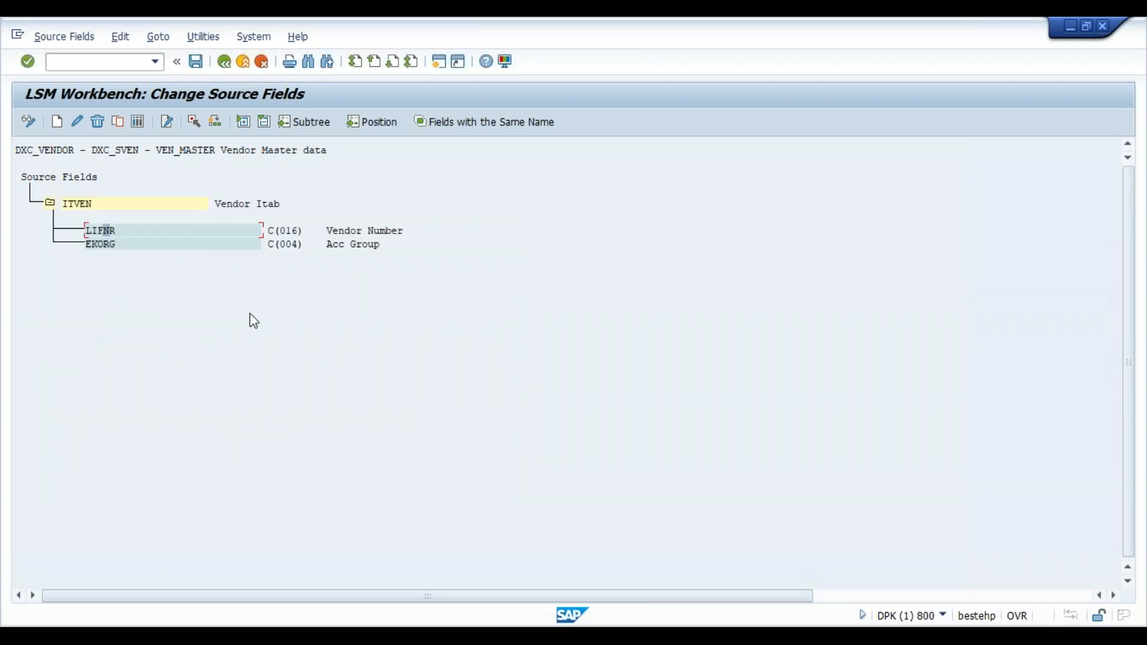
- Add the source field ktokk after EKORG, described as "Pur Org" with length 4
left_click(112, 244)
left_click(85, 206)
left_click(115, 247)
left_click(57, 121)
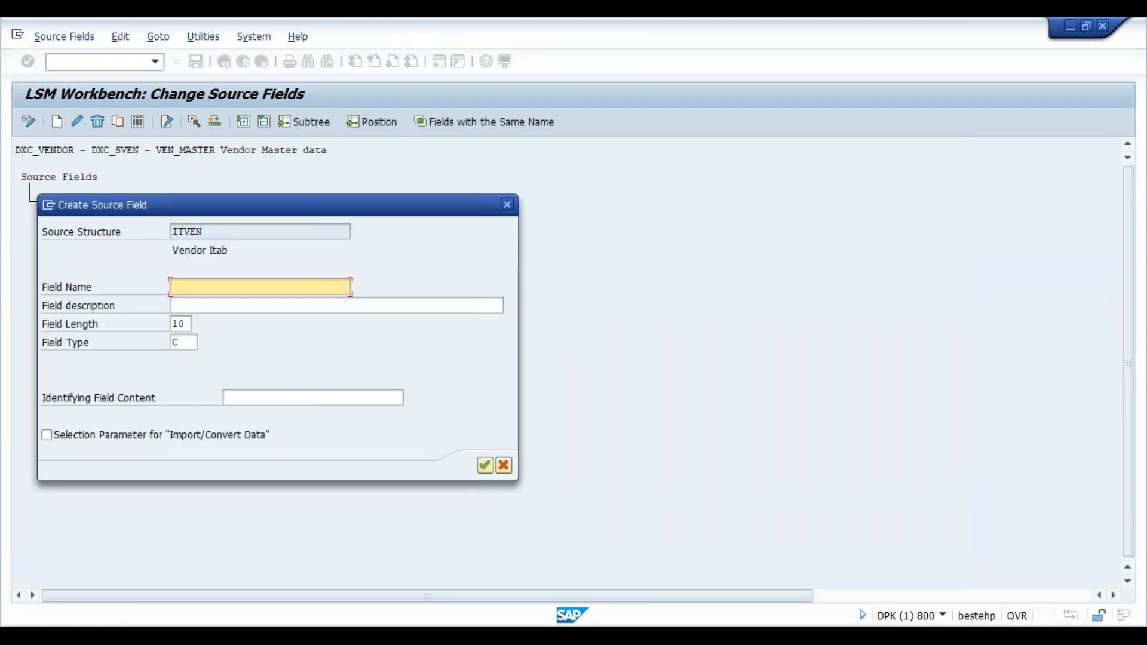
type("ktokk")
key("Tab")
type("P")
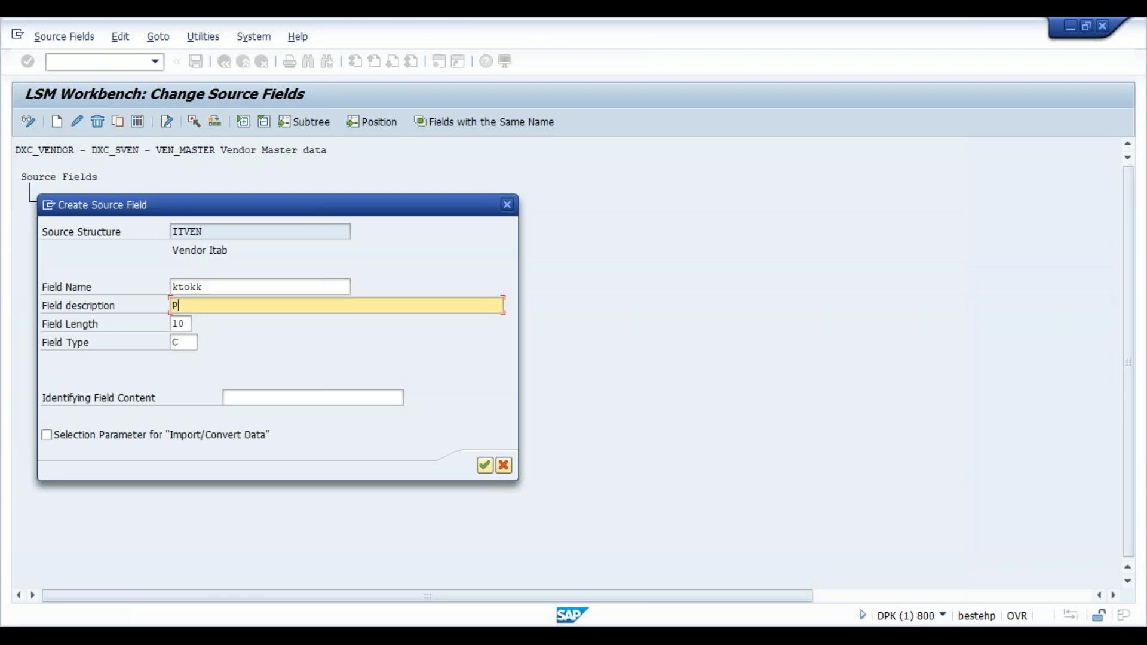
type("rur Org")
key("Tab")
type("4")
key("Return")
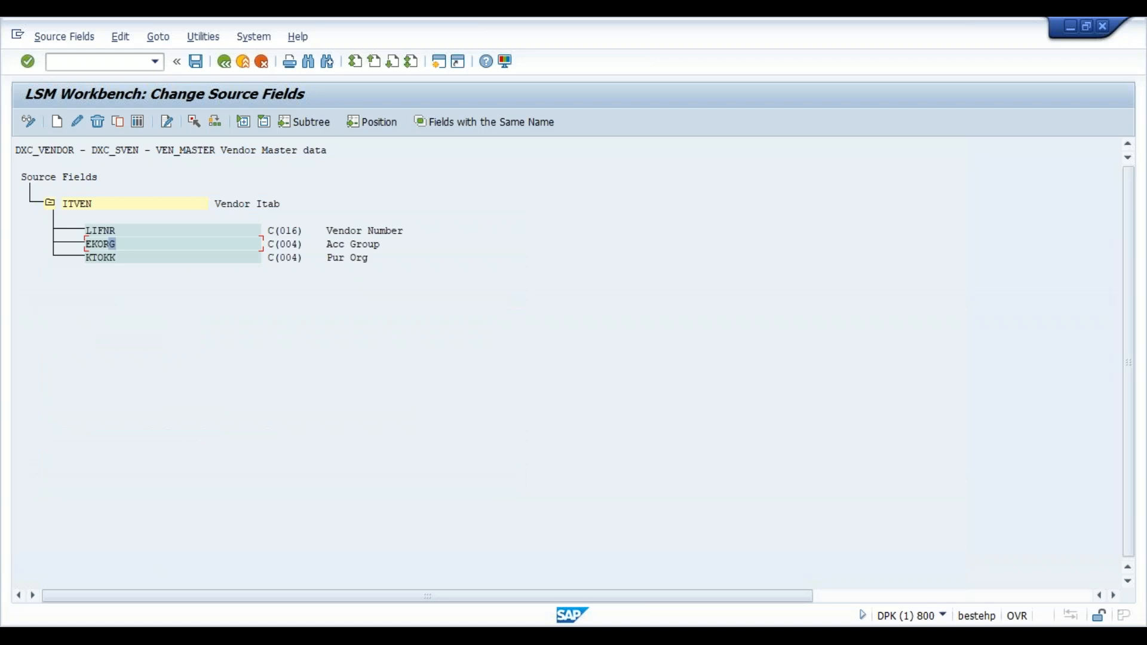
- Add the source field anred after KTOKK, described as "Titel" with length 20
left_click(106, 259)
left_click(57, 123)
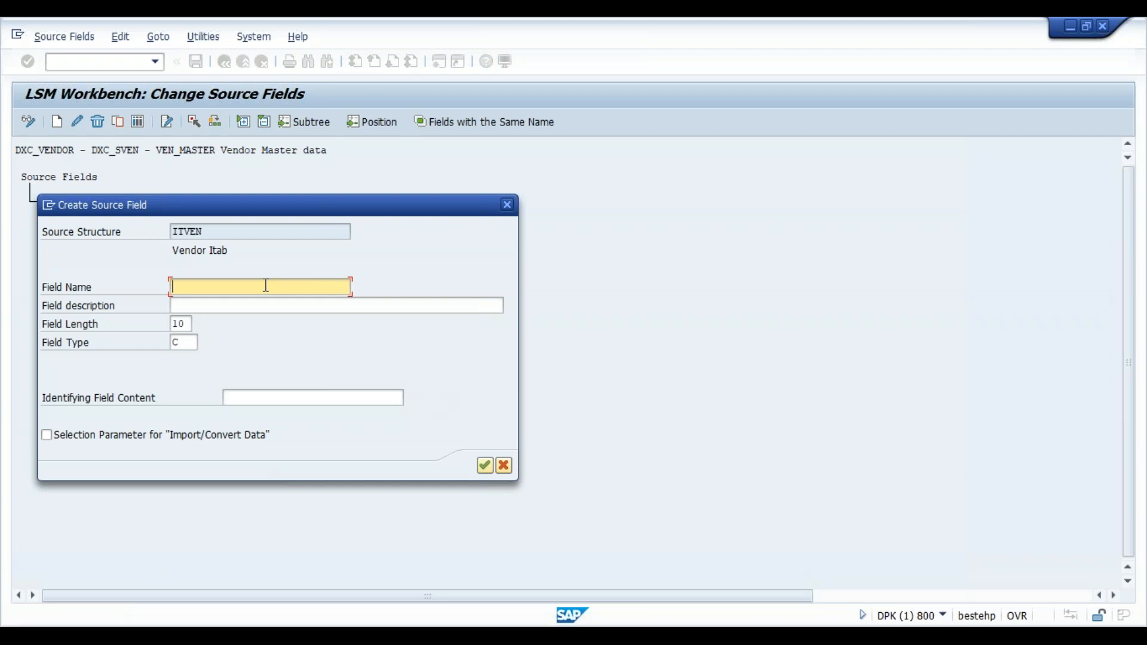
type("anred")
key("Tab")
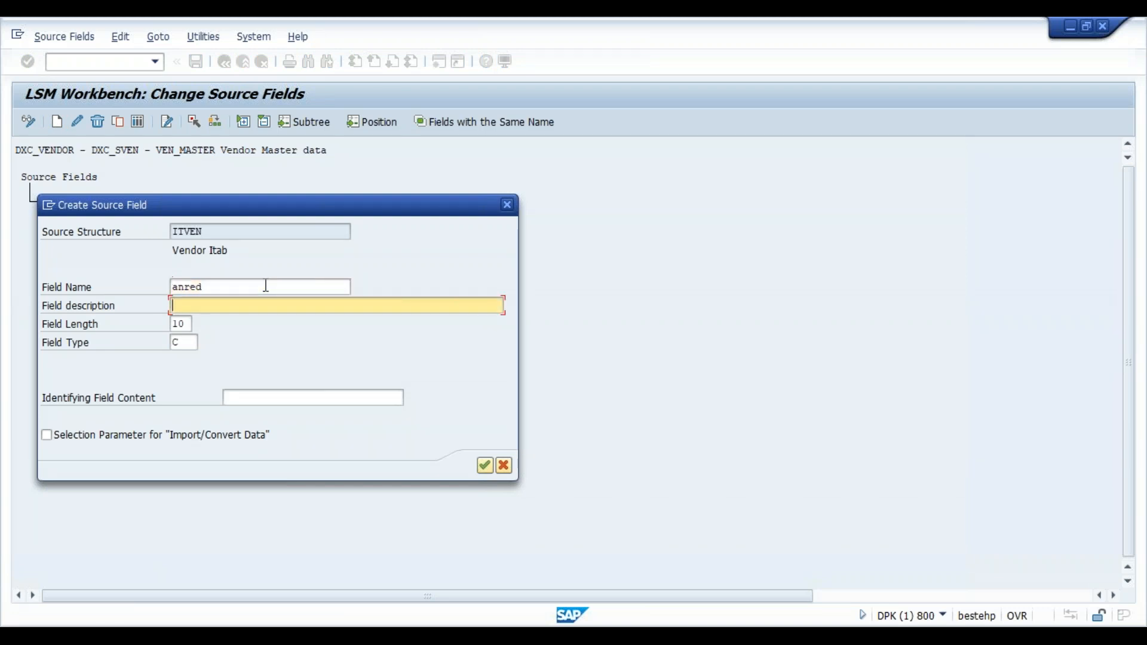
type("Titel")
key("Tab")
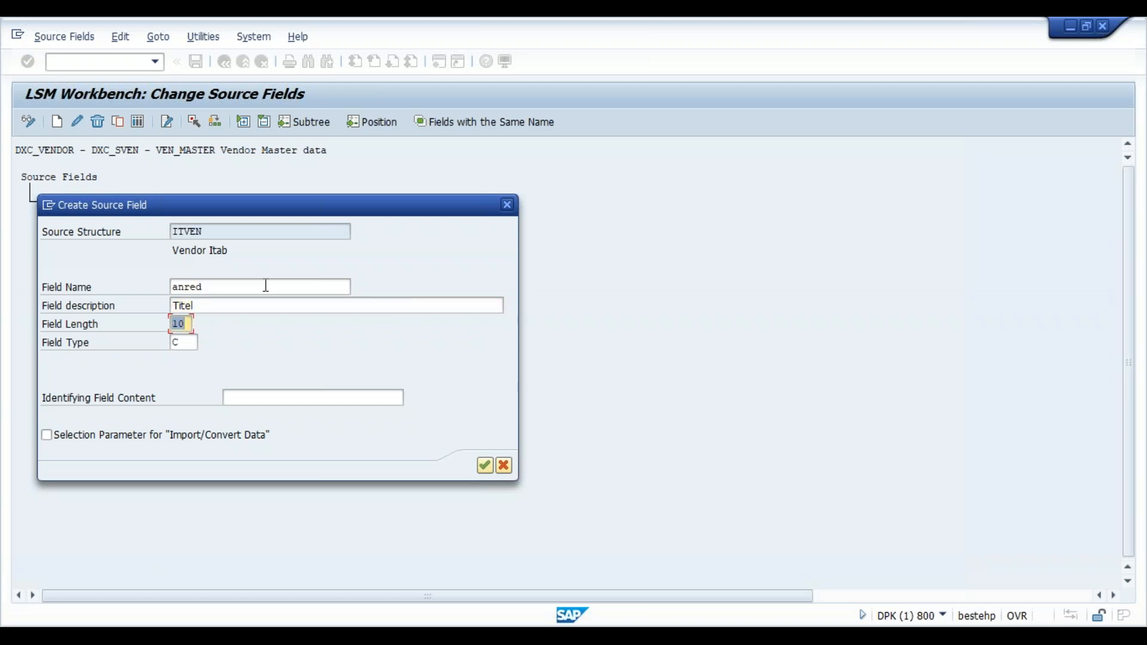
type("20")
key("Return")
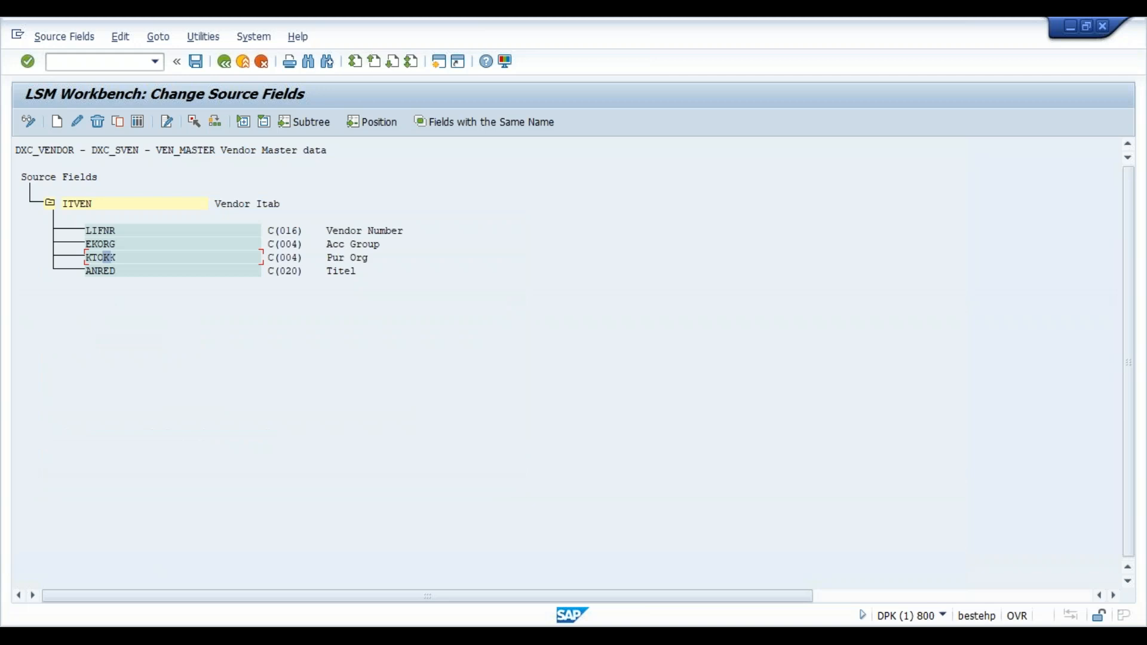
- Add the source field name1 after ANRED, described as "Name of Vendor" with length 40
left_click(115, 274)
left_click(58, 121)
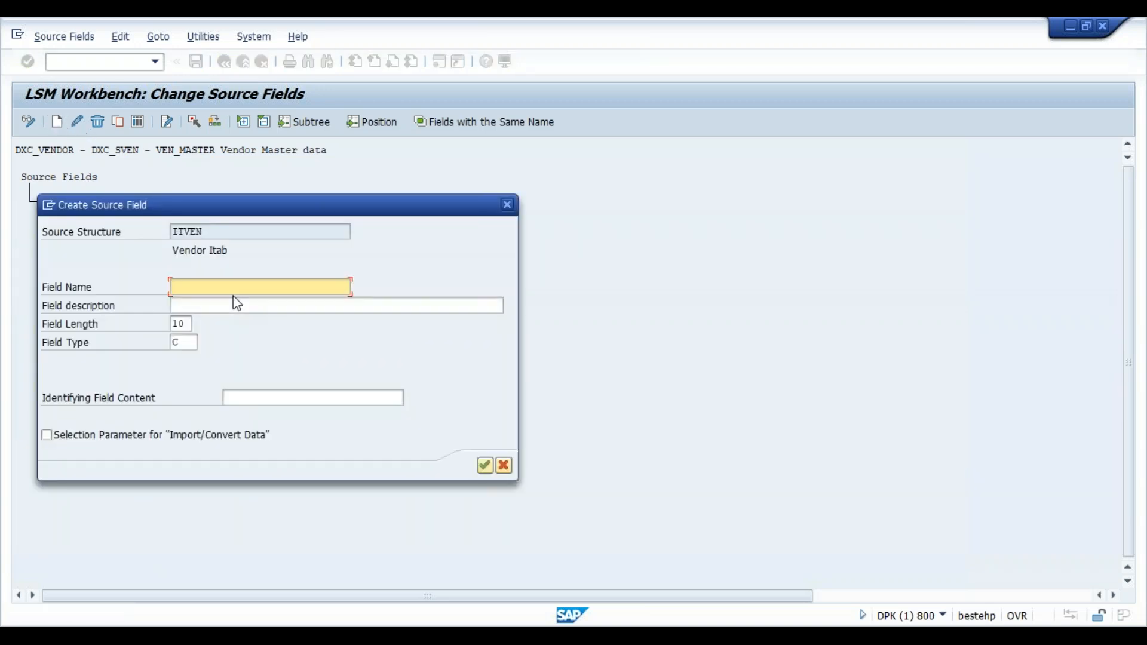
type("name1")
key("Tab")
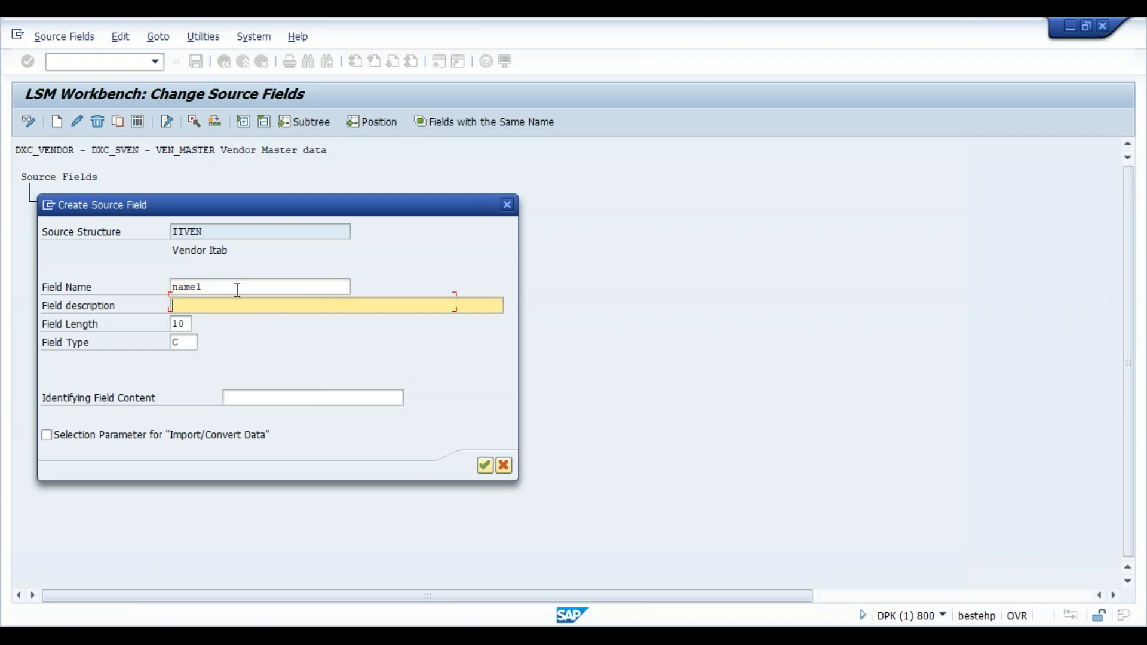
type("Name of Vendor")
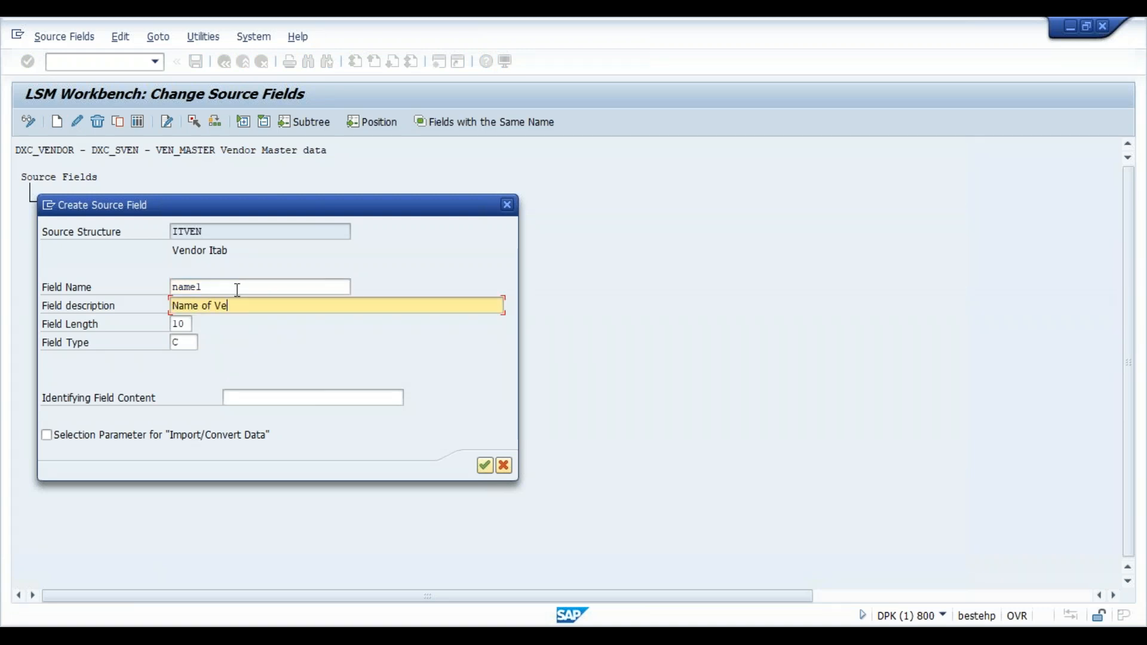
key("Tab")
type("40")
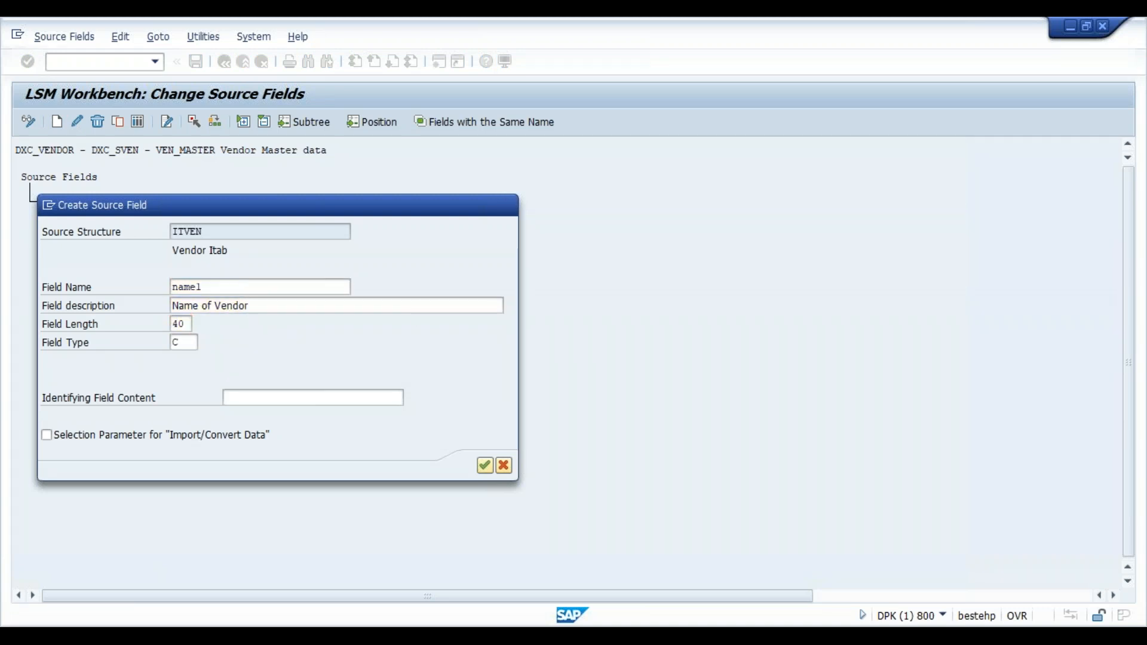
key("Return")
- Add the source field land1 after NAME1, described as "Country" with length 3
left_click(109, 286)
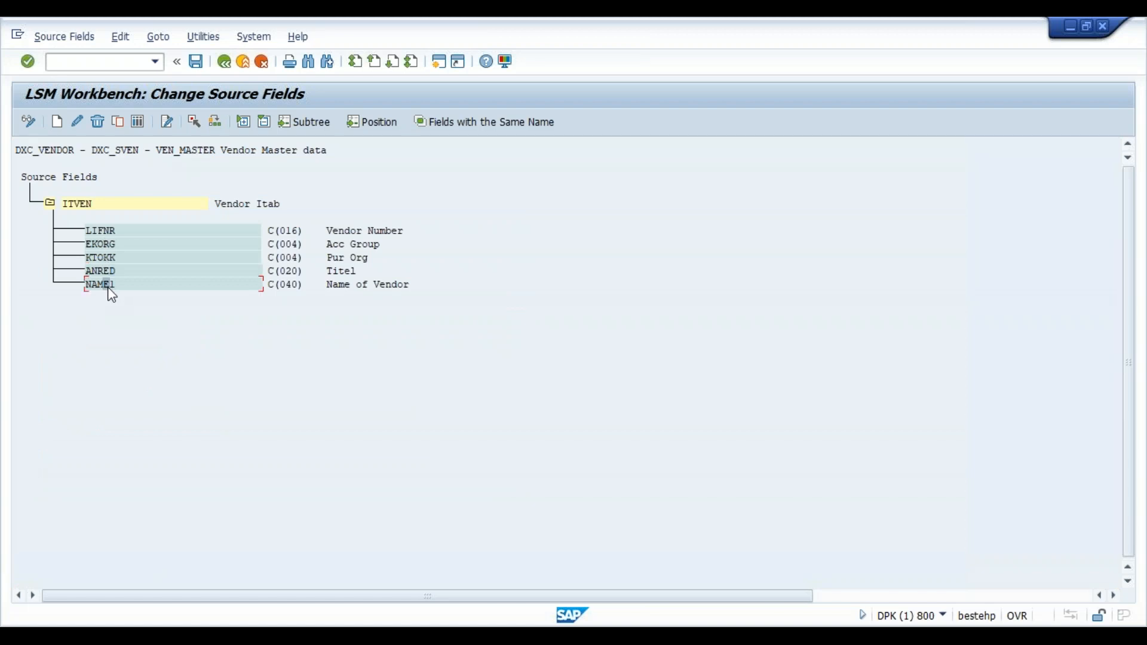
left_click(56, 129)
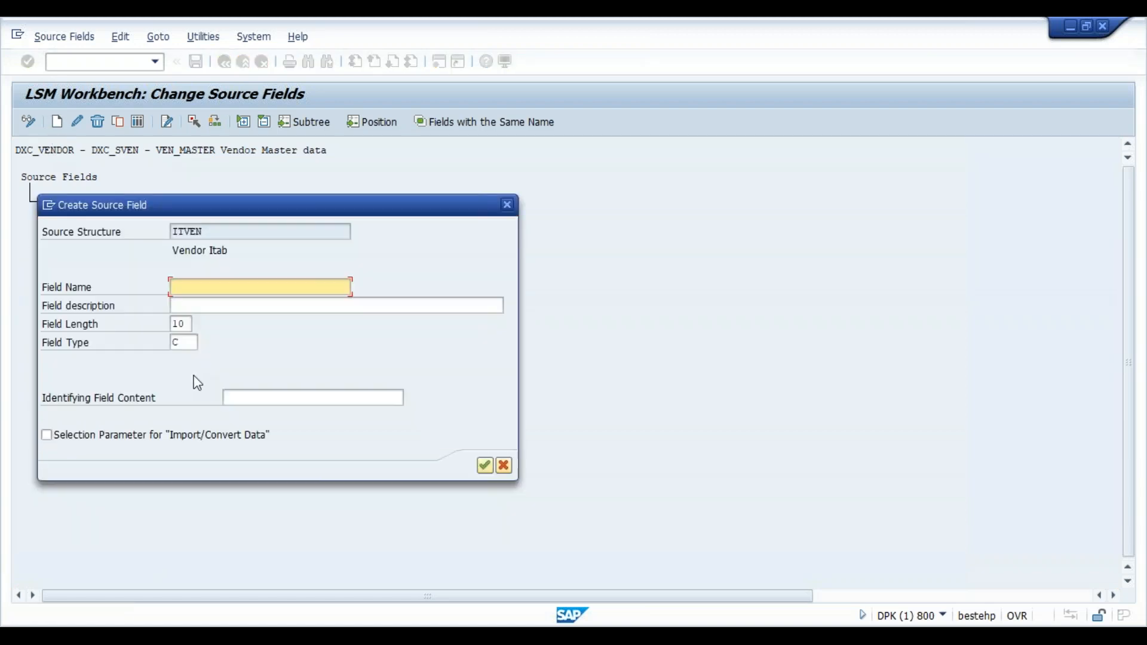
type("land`")
key("Tab")
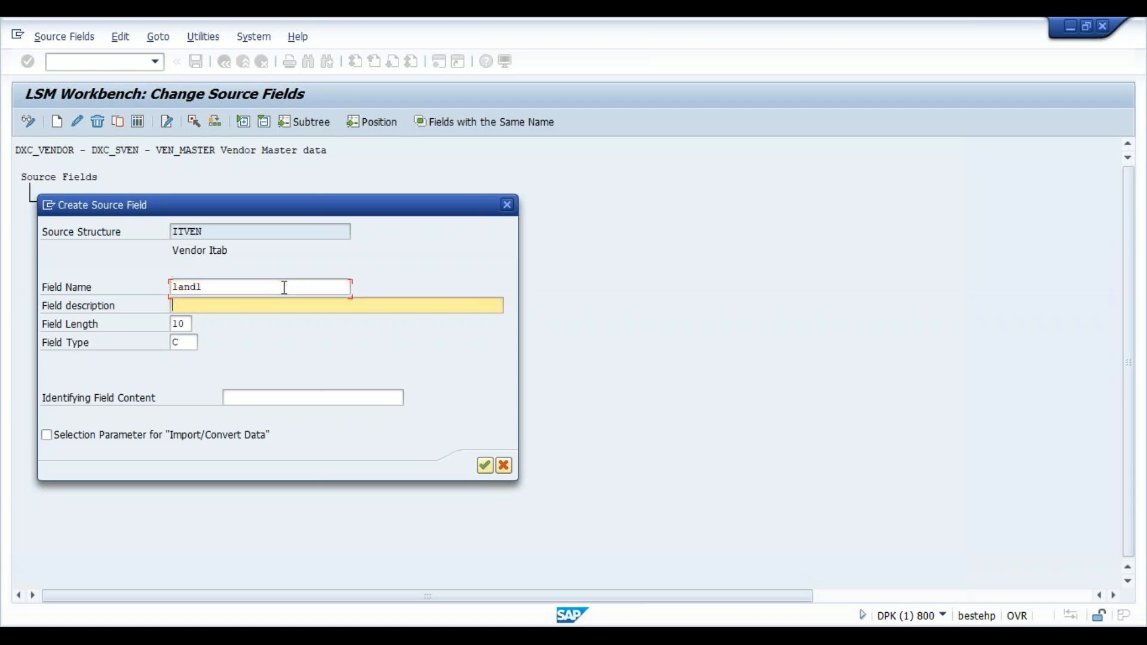
type("Country")
key("Tab")
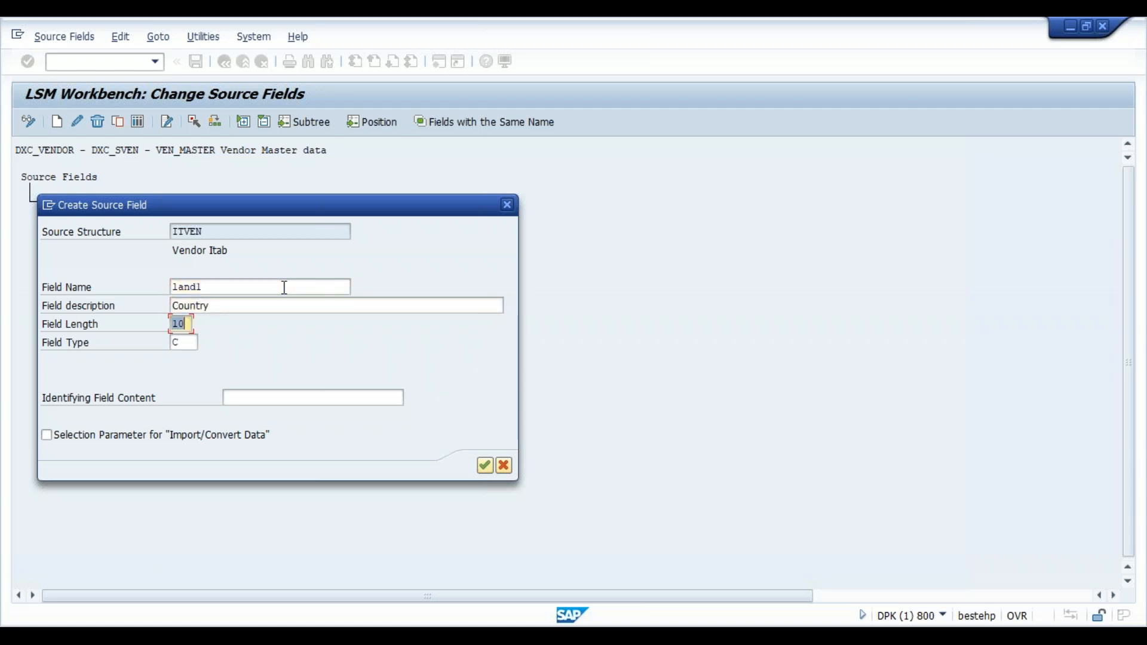
type("3")
key("Return")
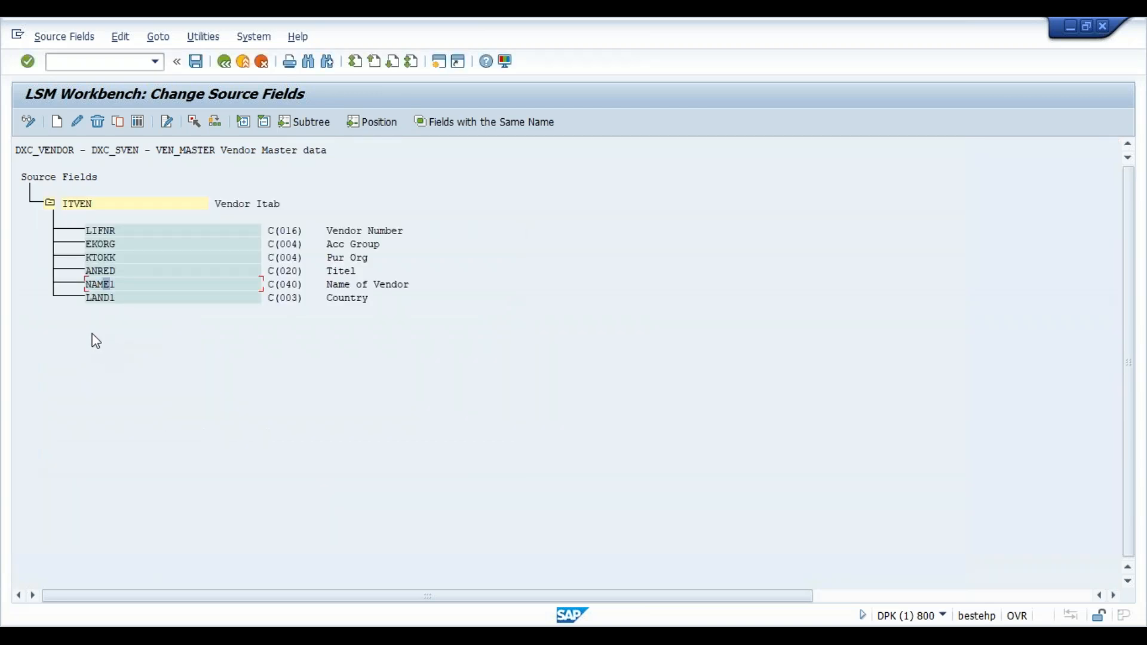
- Add the source field waers after LAND1, described as "Currency" with length 5, and save the source fields
left_click(111, 298)
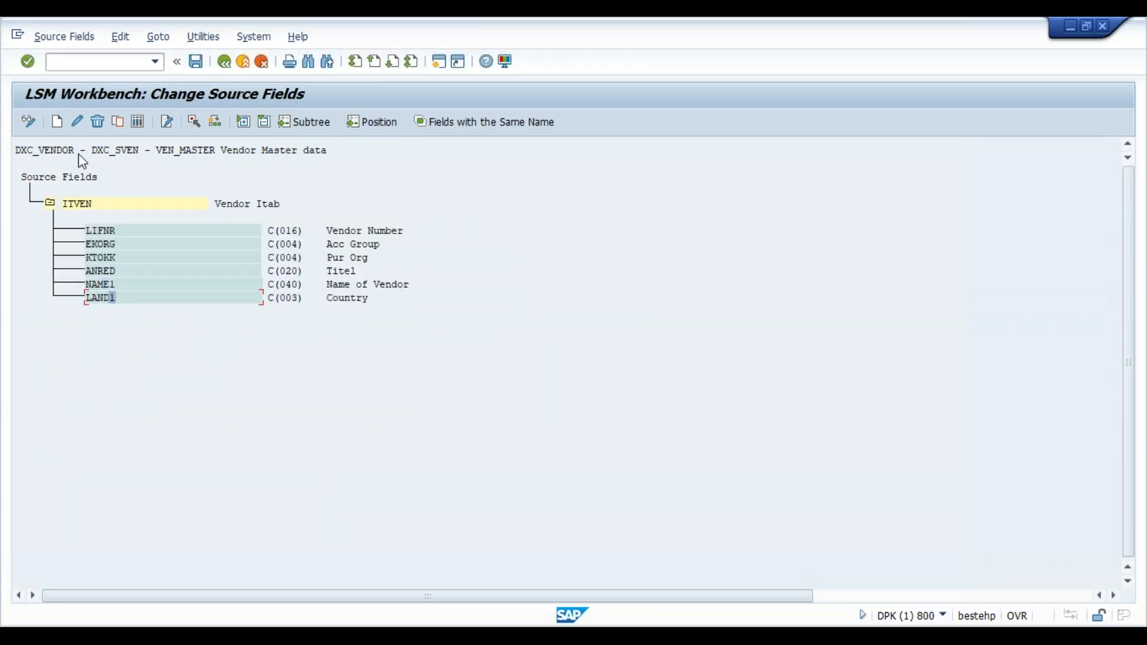
left_click(57, 122)
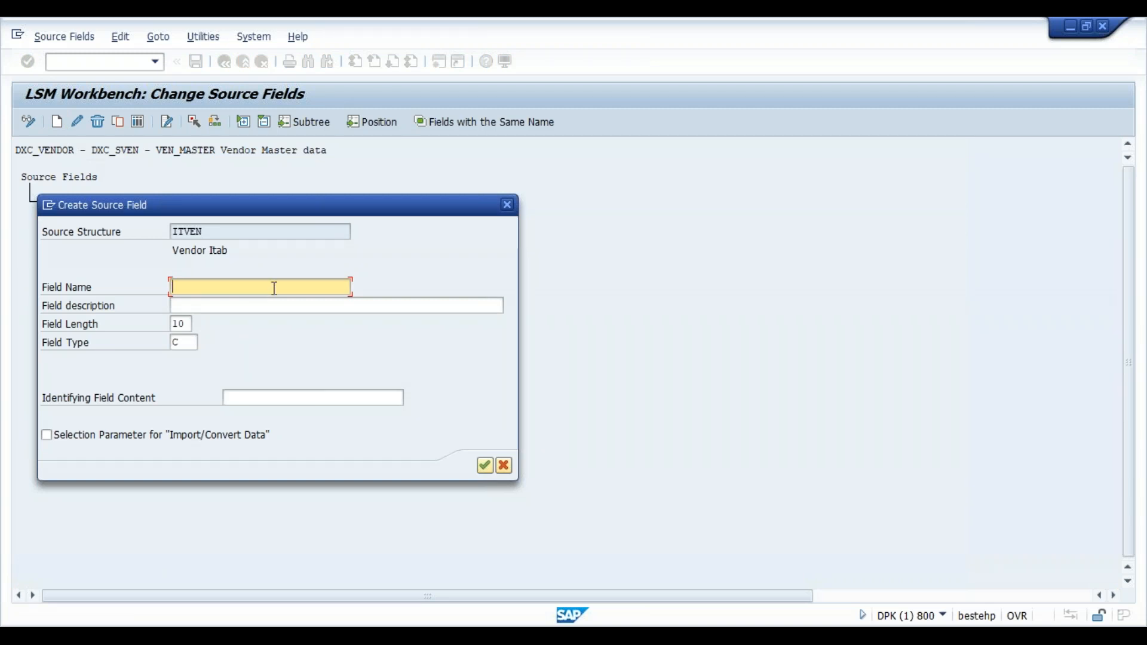
type("aers")
key("Tab")
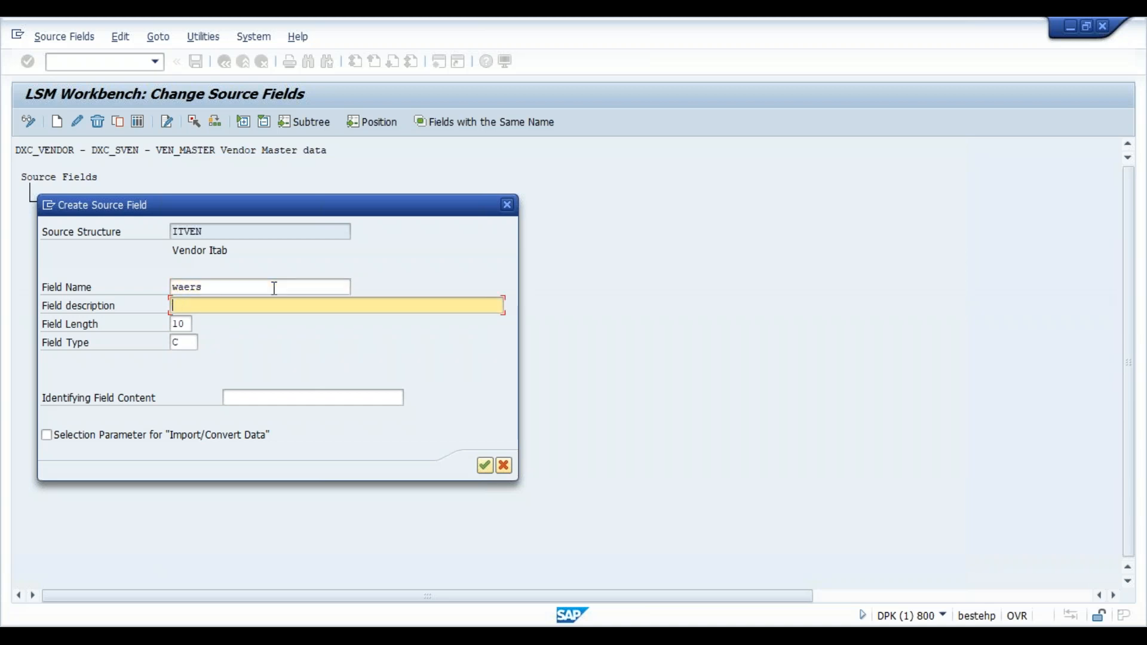
type("Currency")
key("Tab")
type("5")
key("Return")
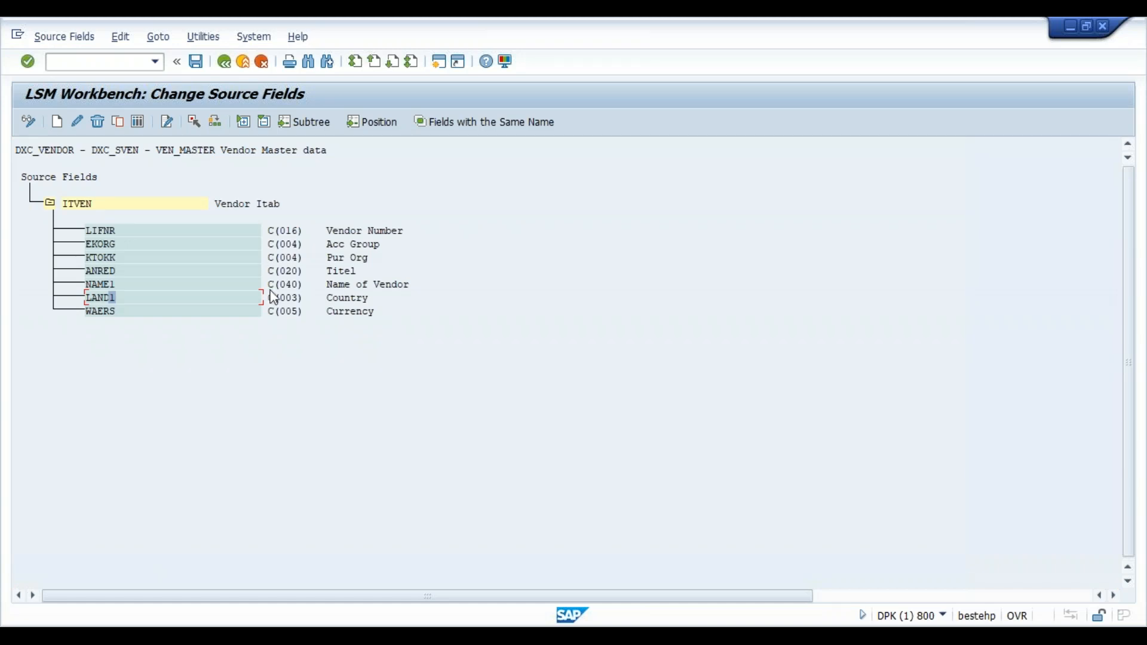
left_click(196, 62)
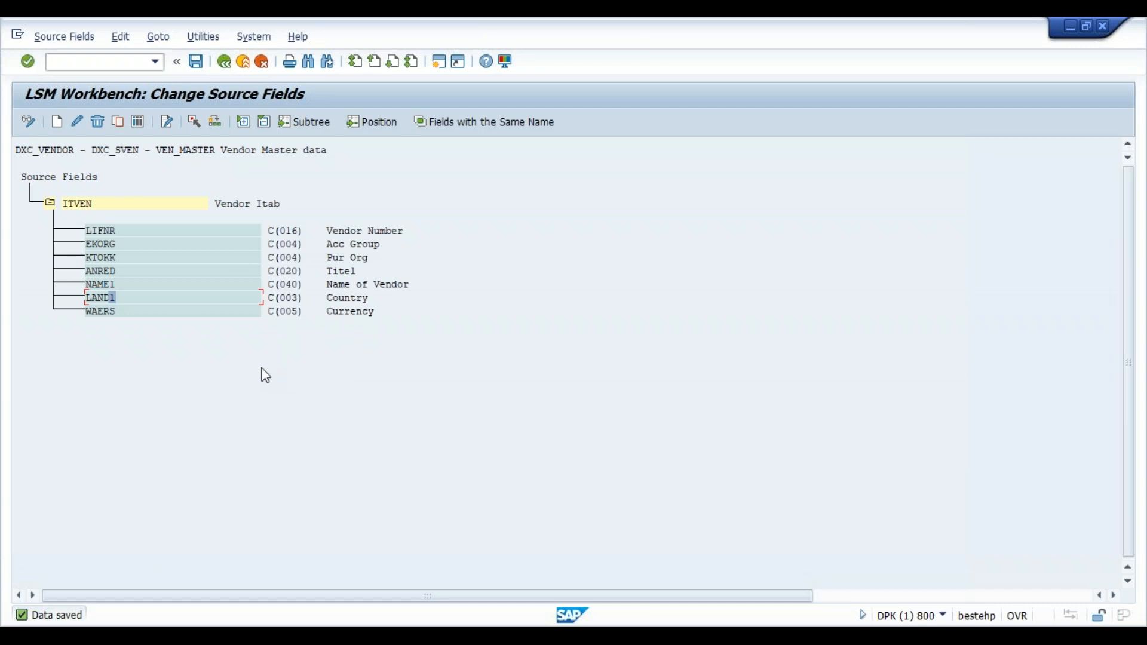
- Insert the source field sortl, described as "Search Term", between NAME1 and LAND1, save and return to the process steps
left_click(107, 274)
left_click(111, 285)
left_click(56, 121)
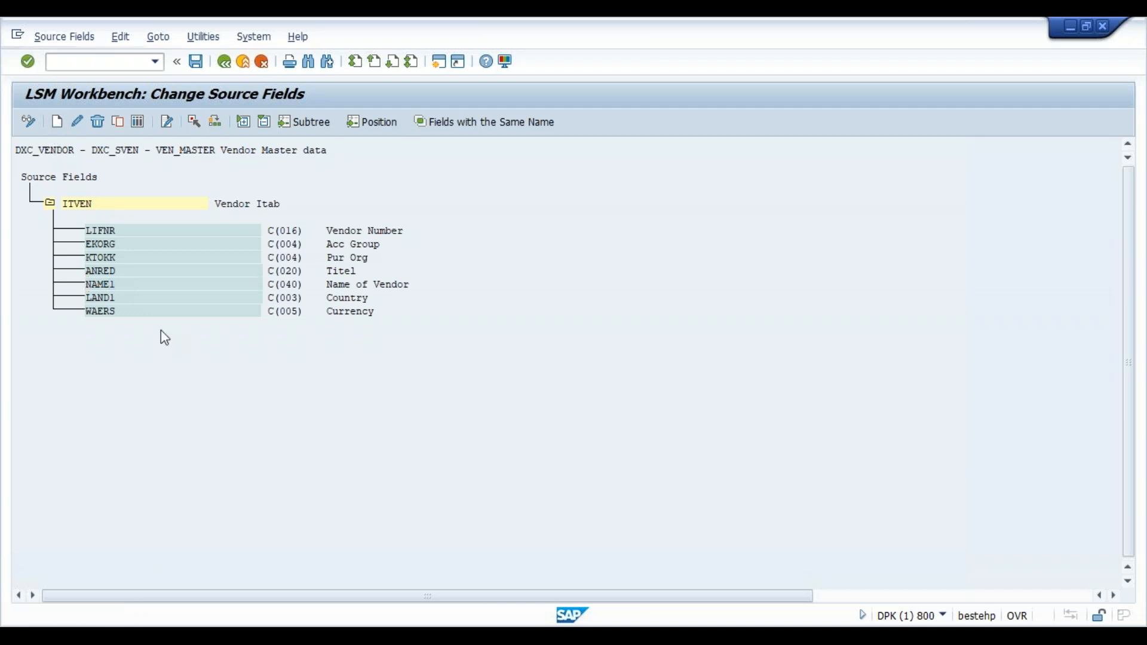
type("sort1")
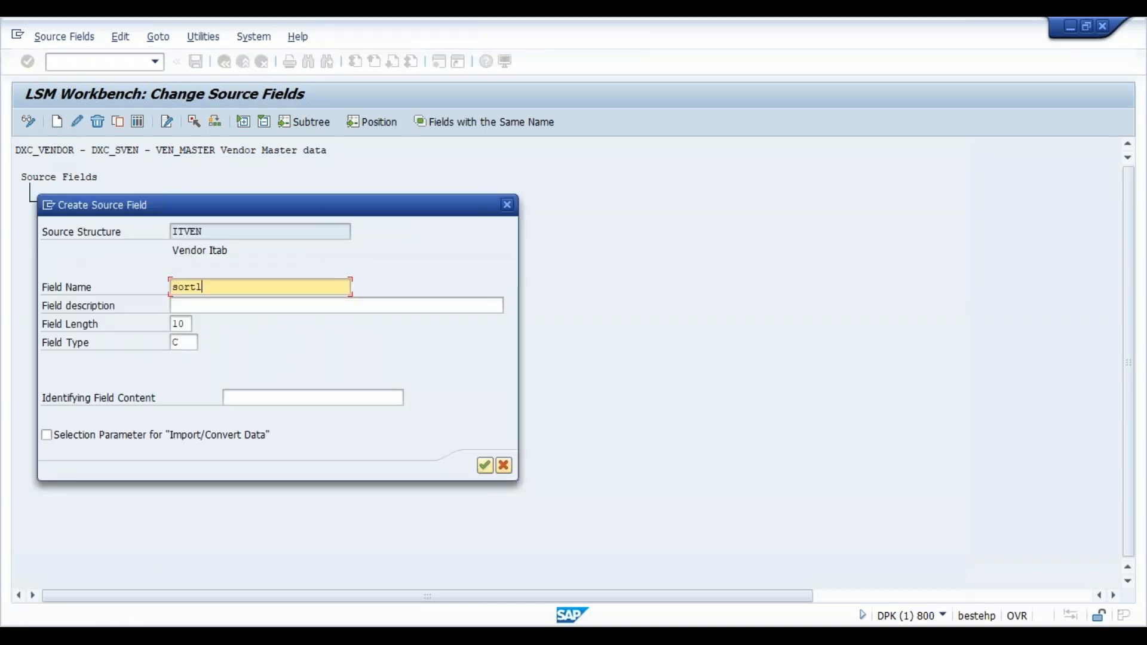
key("Tab")
type("Search Term")
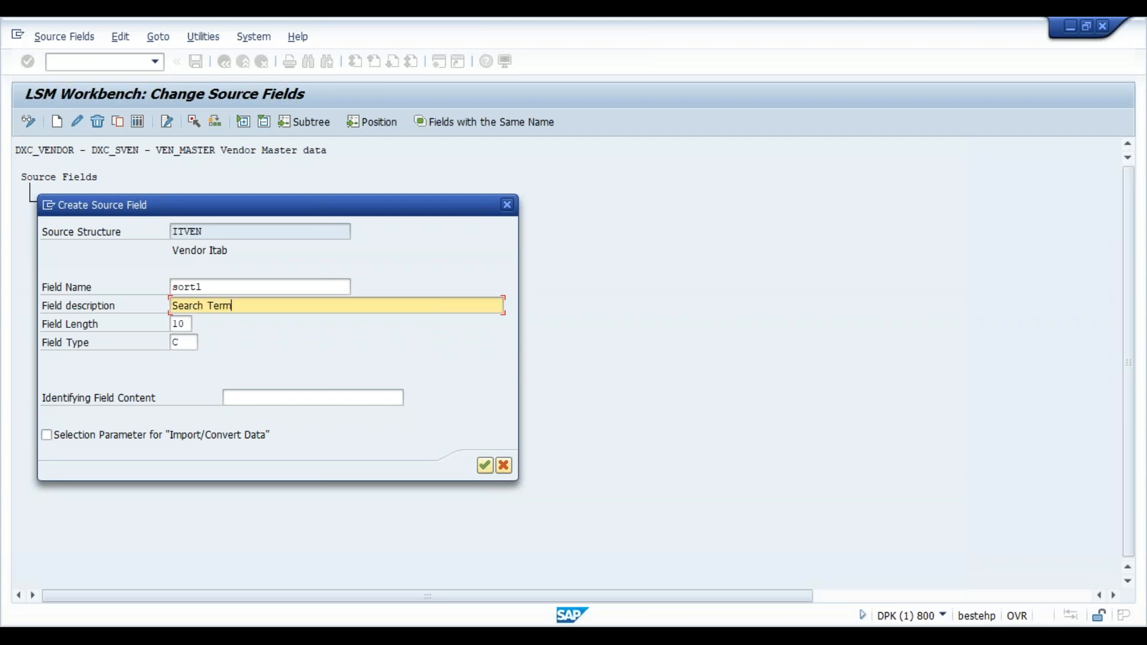
key("Return")
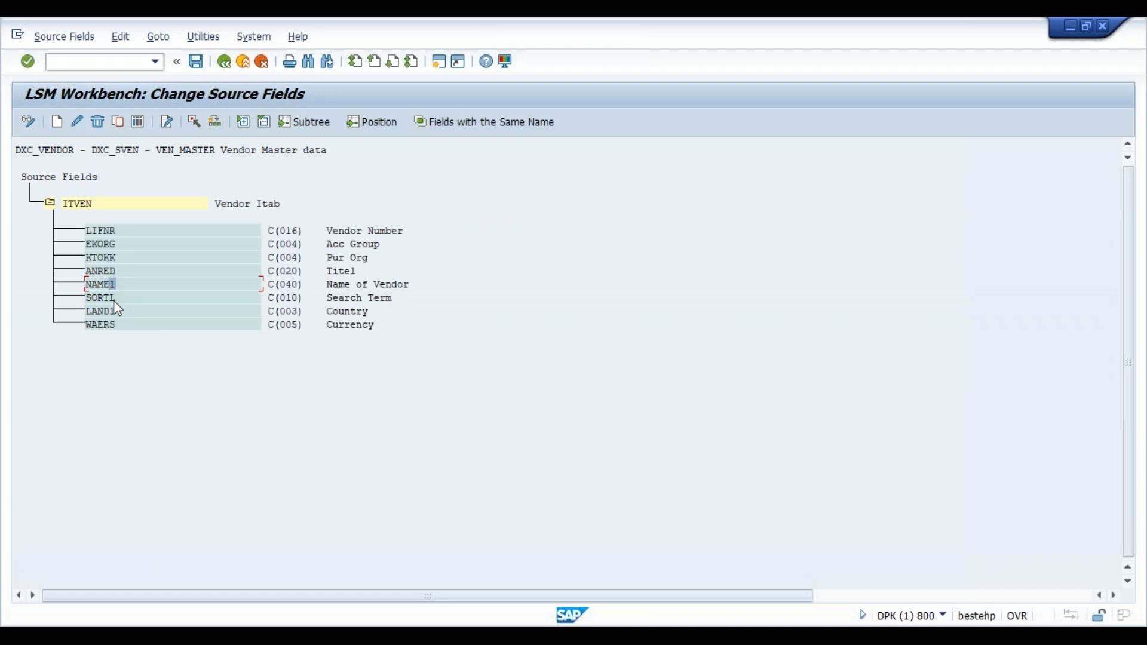
left_click(196, 63)
left_click(225, 62)
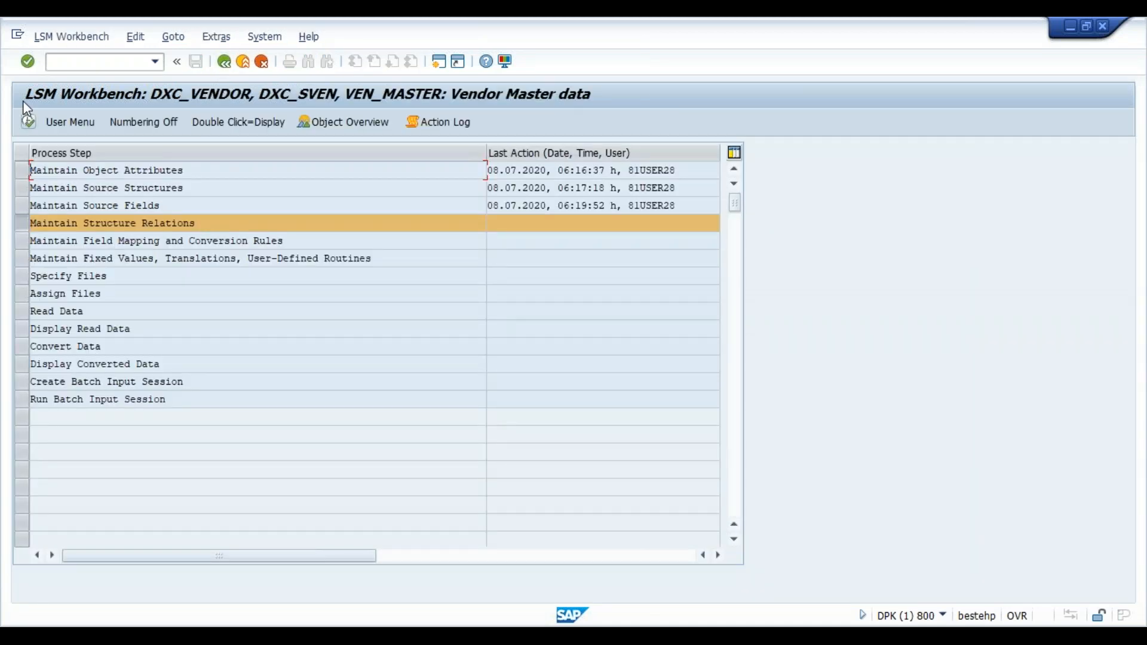
- Open Maintain Structure Relations in change mode, save the relation of DXC_VEN to ITVEN and return to the process steps
left_click(27, 123)
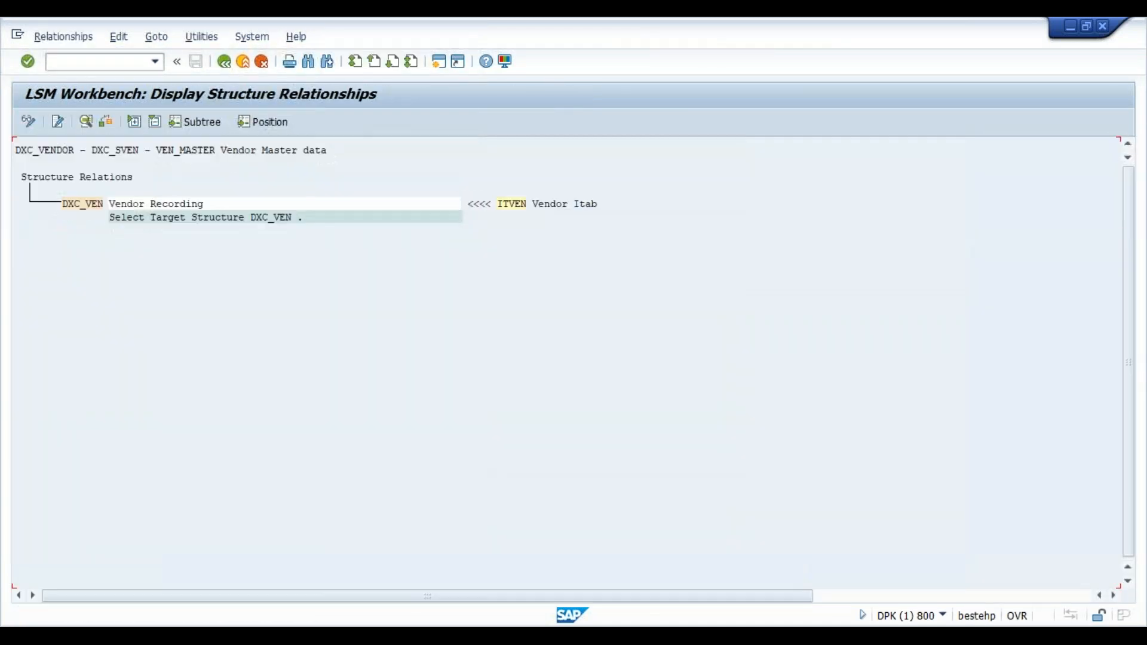
left_click(28, 122)
left_click(197, 64)
left_click(224, 60)
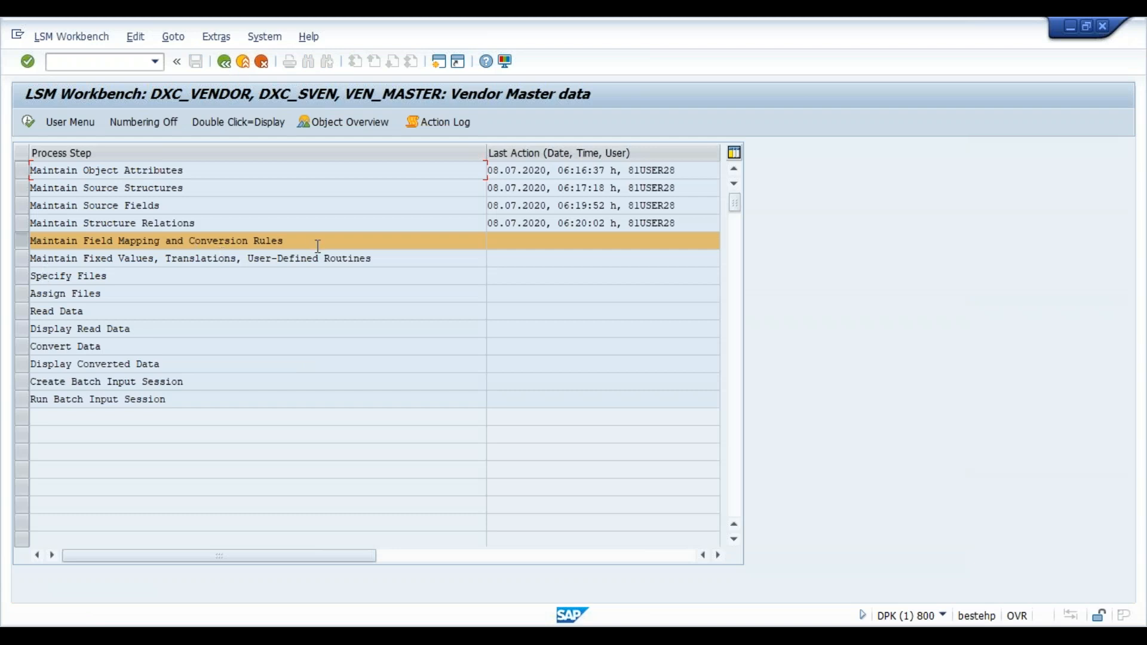
- Open Maintain Field Mapping and Conversion Rules in change mode and assign source field ITVEN-LIFNR to the target field LIFNR
left_click(27, 121)
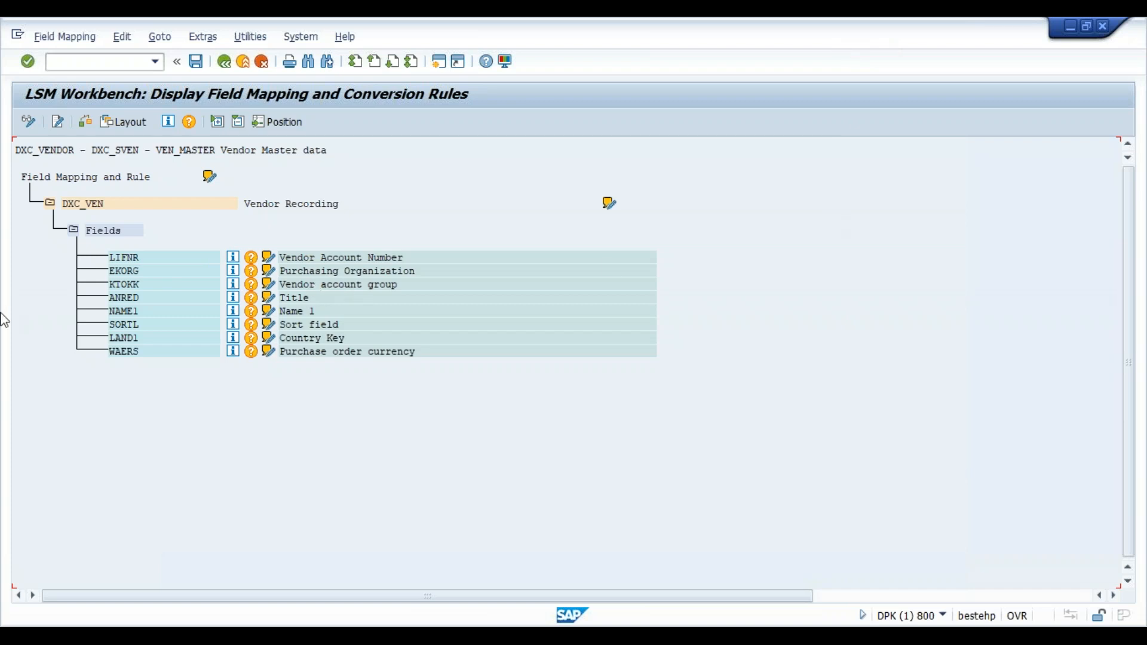
left_click(125, 263)
left_click(26, 121)
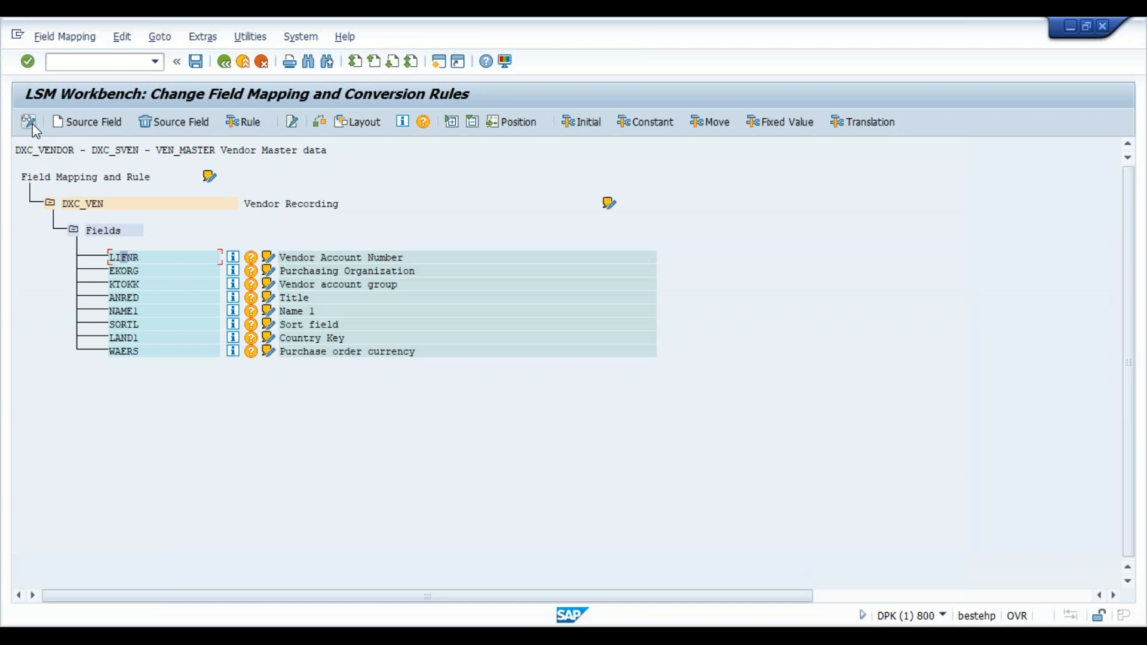
left_click(99, 123)
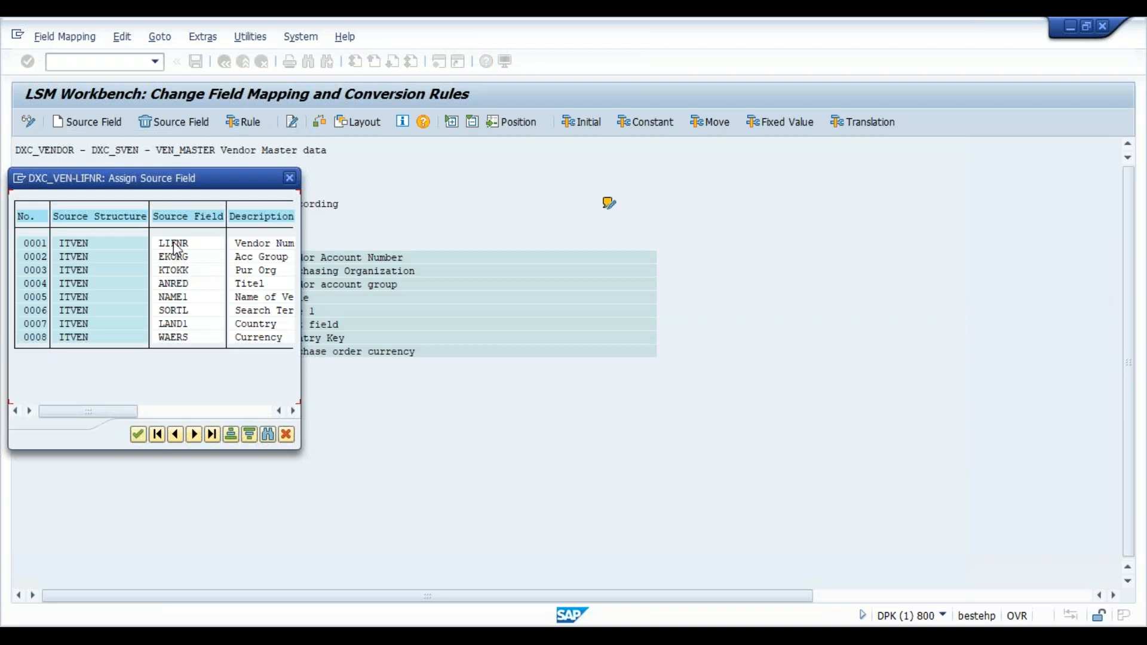
double_click(177, 248)
- Assign the source fields ITVEN-EKORG and ITVEN-KTOKK to the target fields EKORG and KTOKK
left_click(133, 310)
left_click(101, 125)
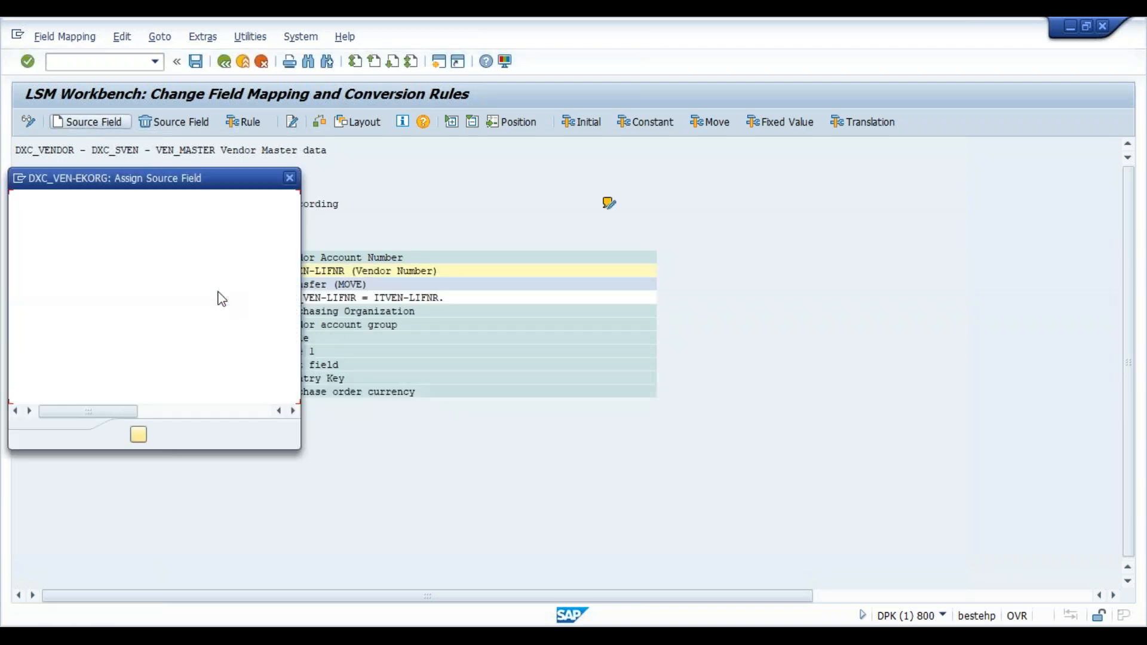
left_click(185, 258)
double_click(184, 257)
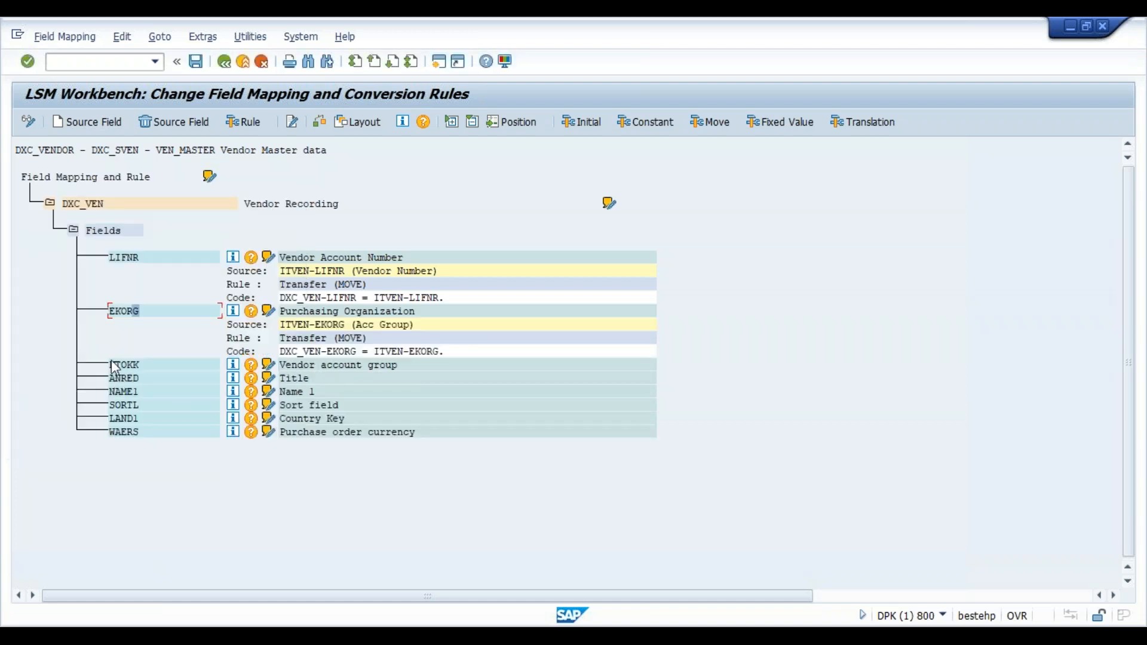
left_click(97, 124)
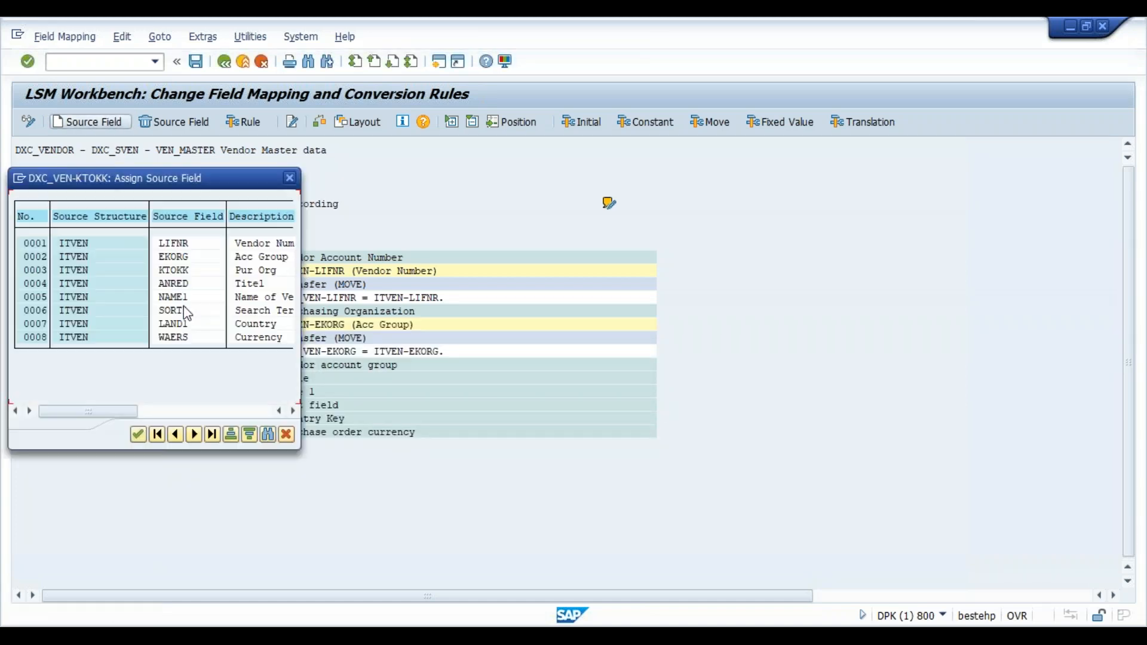
double_click(177, 271)
- Assign the source field ITVEN-ANRED to the title target field ANRED, accepting the field length difference
left_click(132, 418)
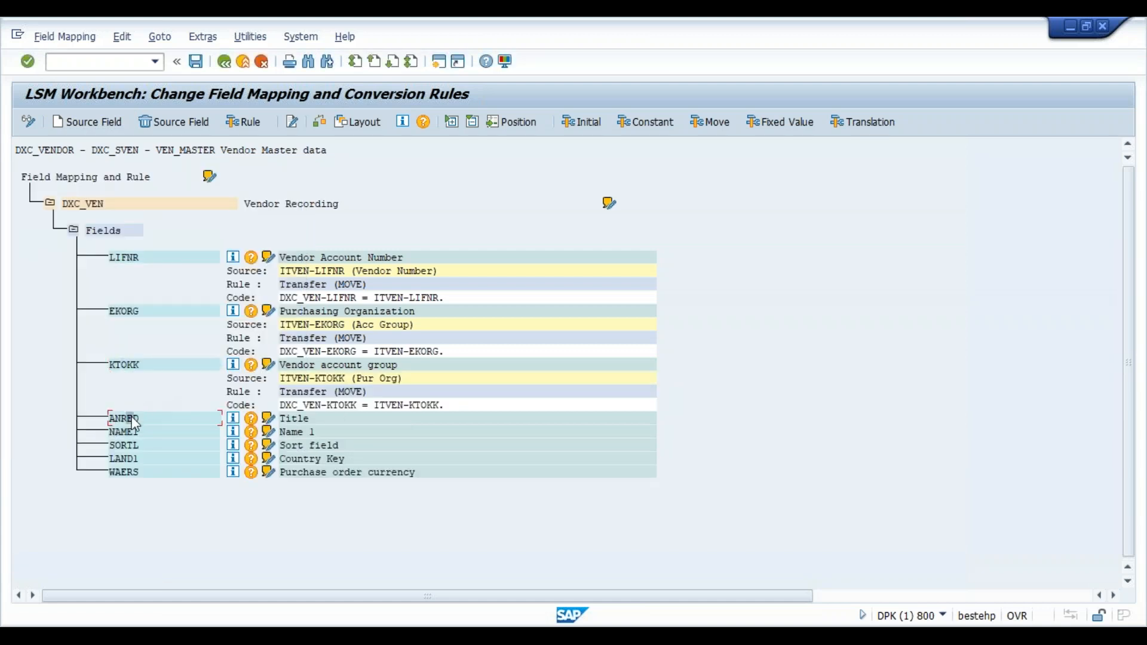
left_click(109, 123)
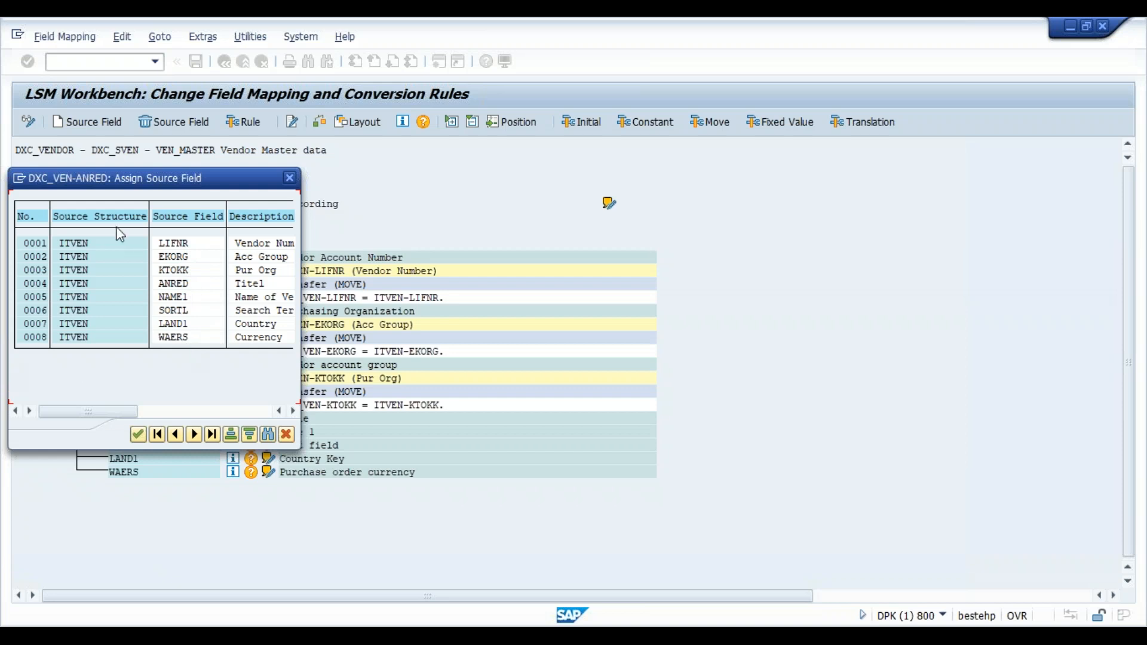
left_click_drag(156, 185, 557, 171)
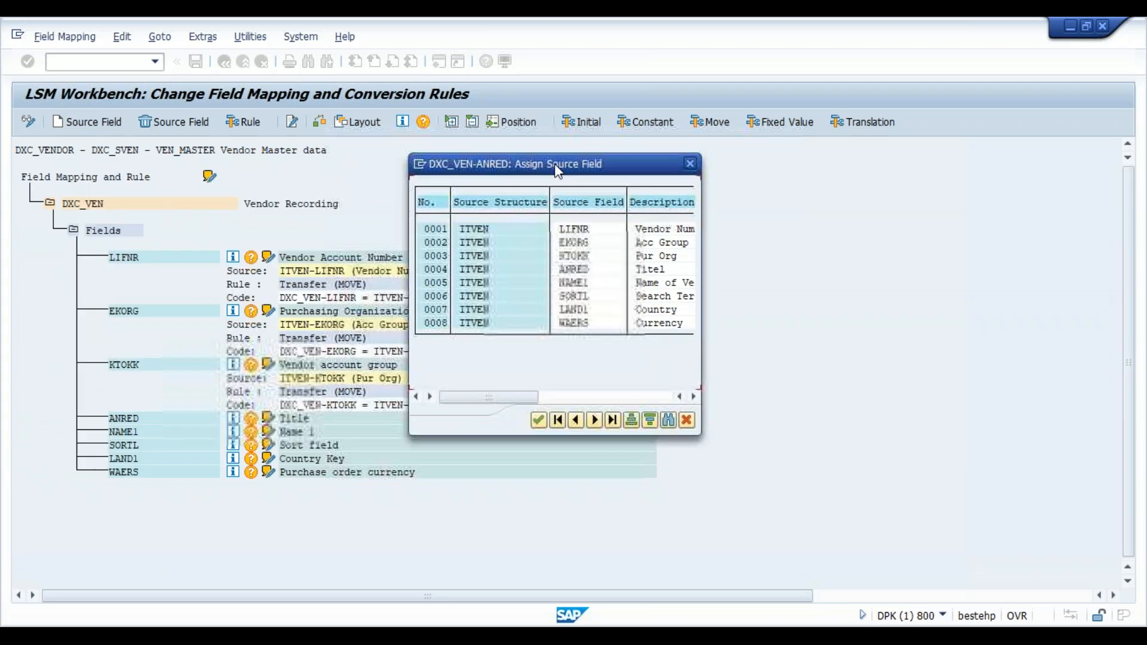
double_click(583, 269)
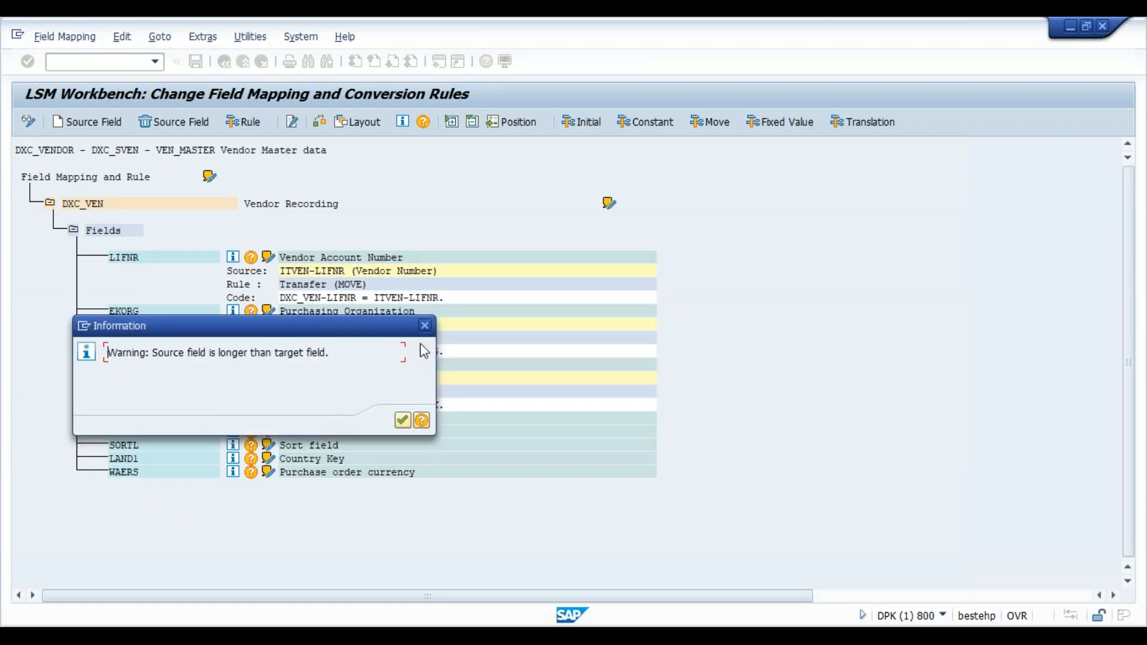
left_click(402, 421)
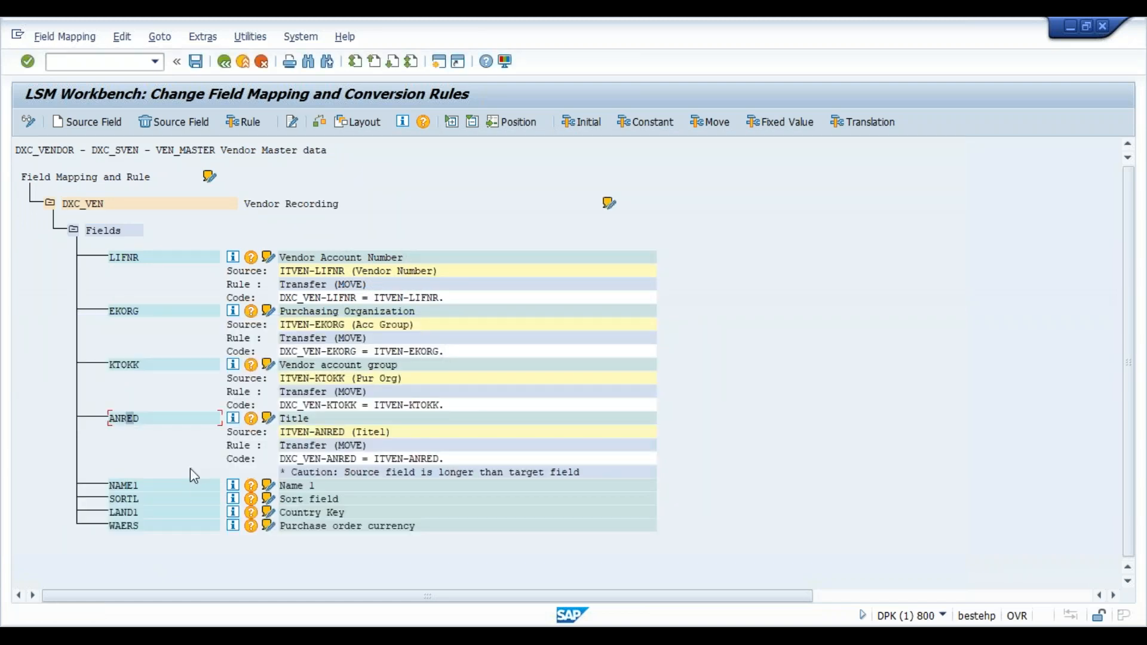
- Assign the source field ITVEN-NAME1 to the target field NAME1, accepting the field length difference
left_click(135, 486)
left_click(88, 121)
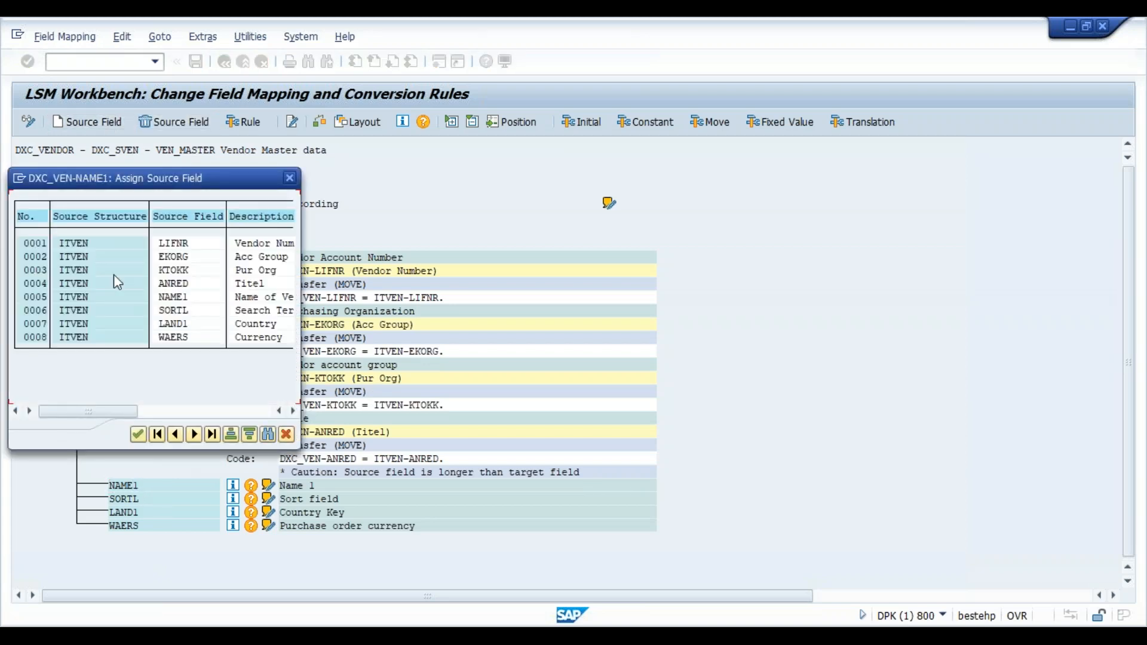
double_click(184, 299)
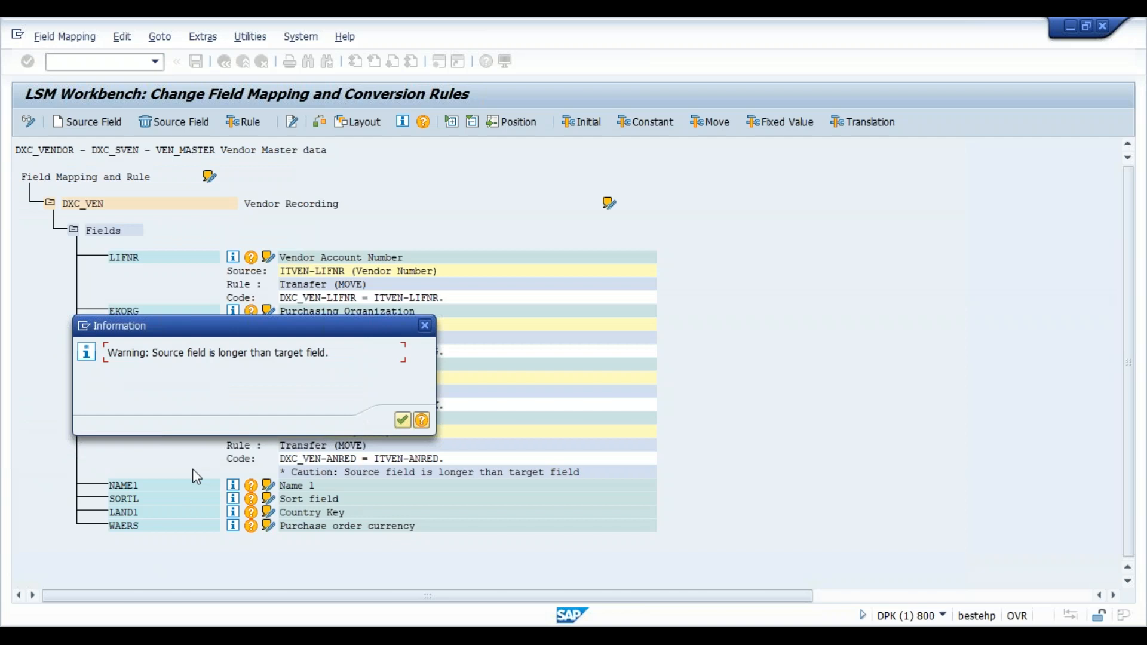
left_click(402, 420)
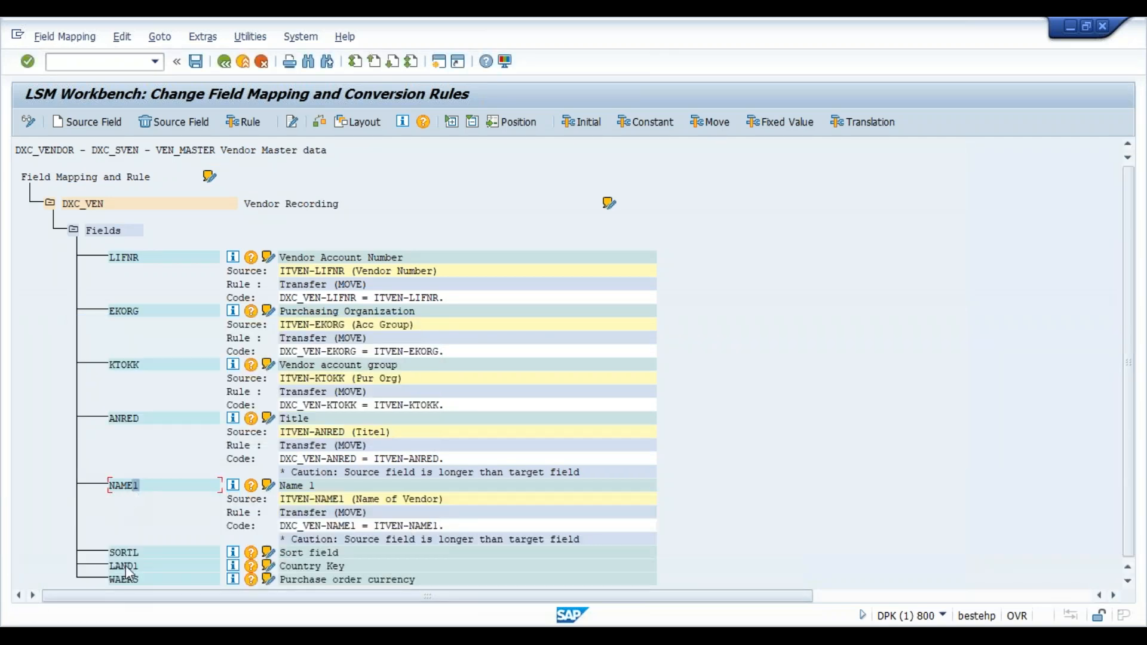
- Assign the source fields ITVEN-SORTL and ITVEN-LAND1 to the sort field SORTL and the country key LAND1
left_click(135, 555)
left_click(89, 121)
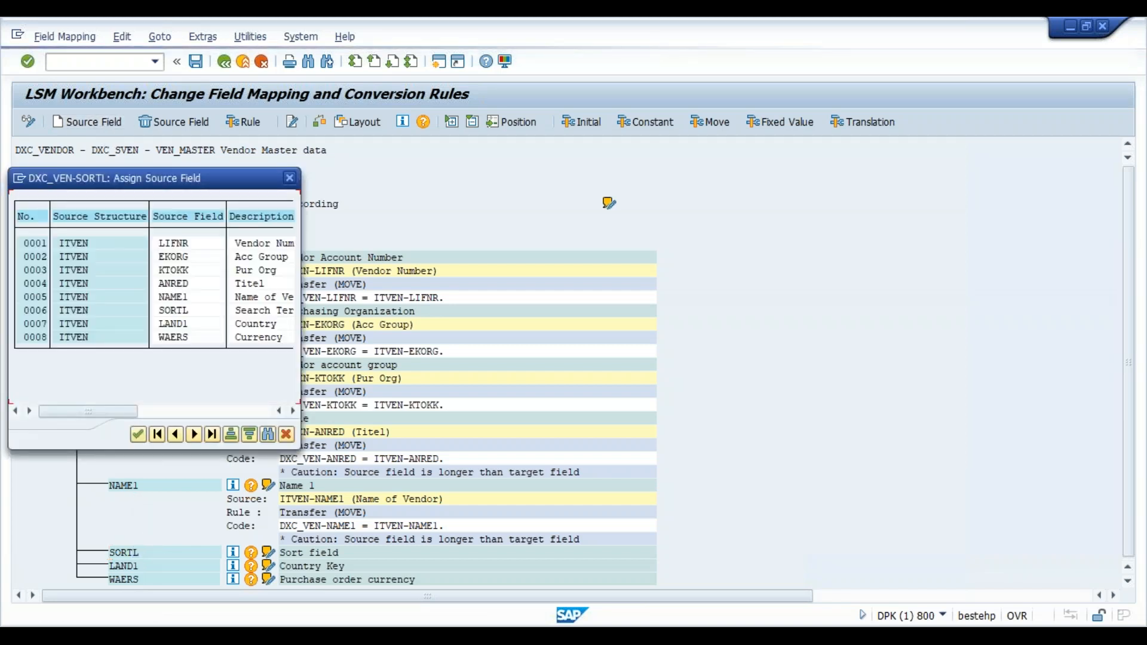
double_click(179, 311)
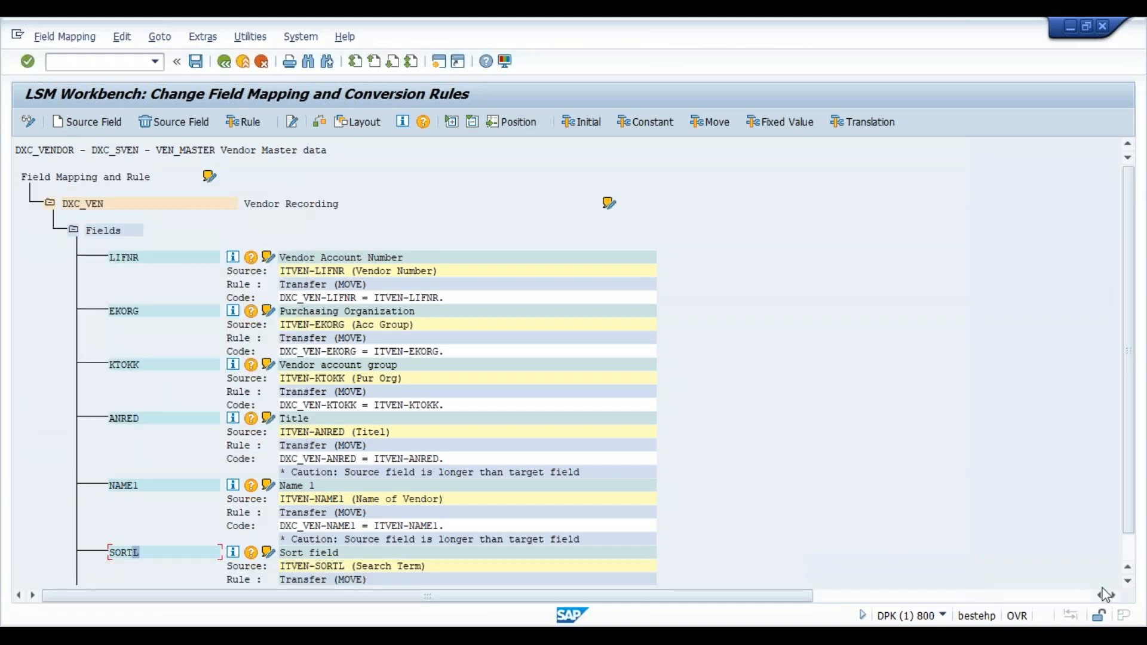
left_click(1128, 580)
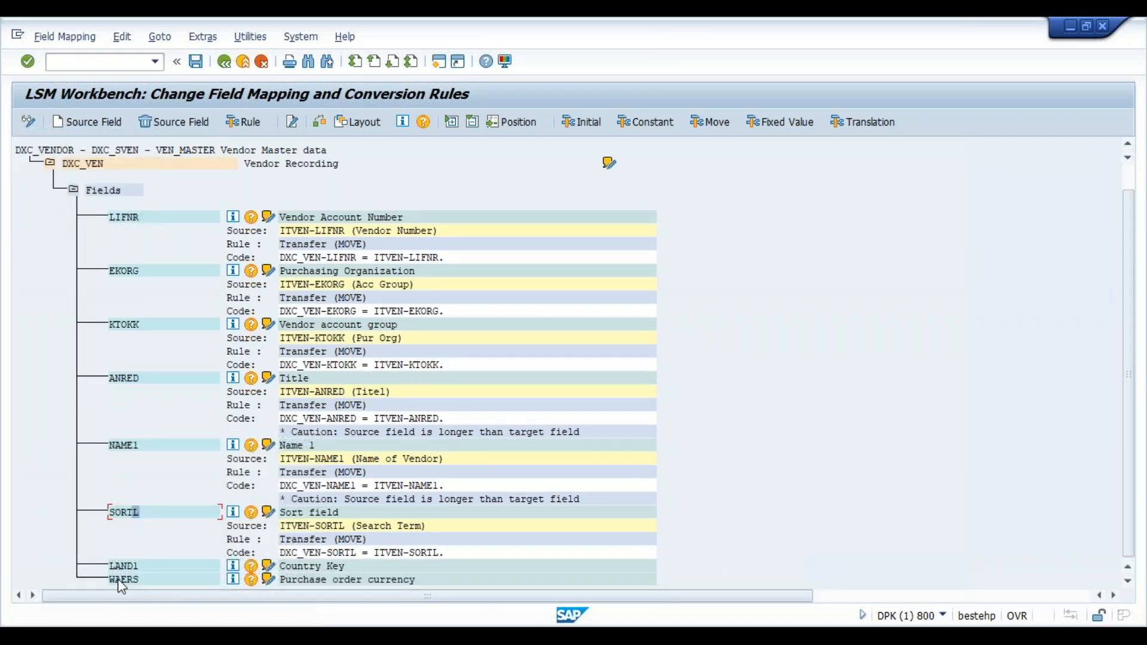
left_click(132, 568)
left_click(90, 122)
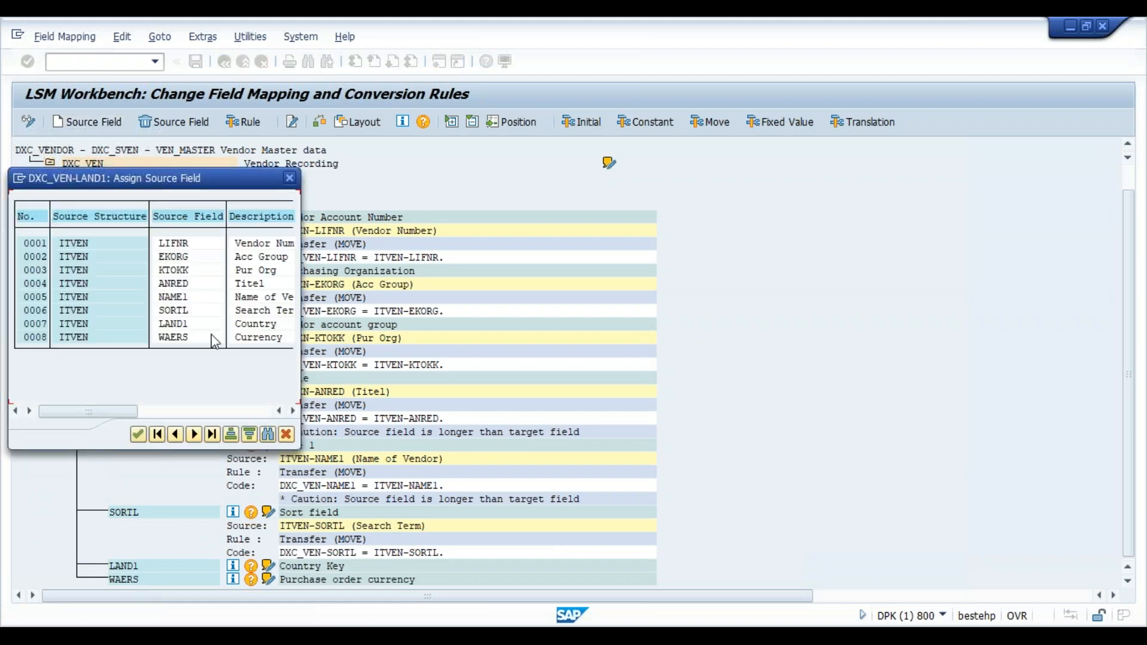
double_click(184, 324)
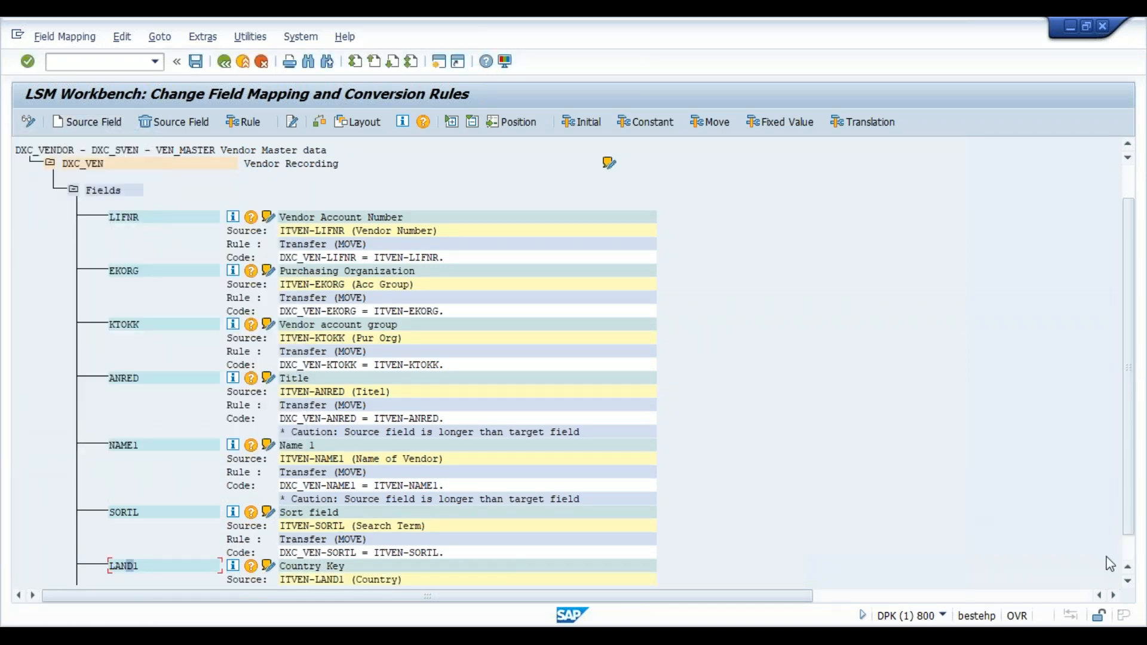
- Assign the source field ITVEN-WAERS to the purchase order currency target field WAERS
left_click(1128, 567)
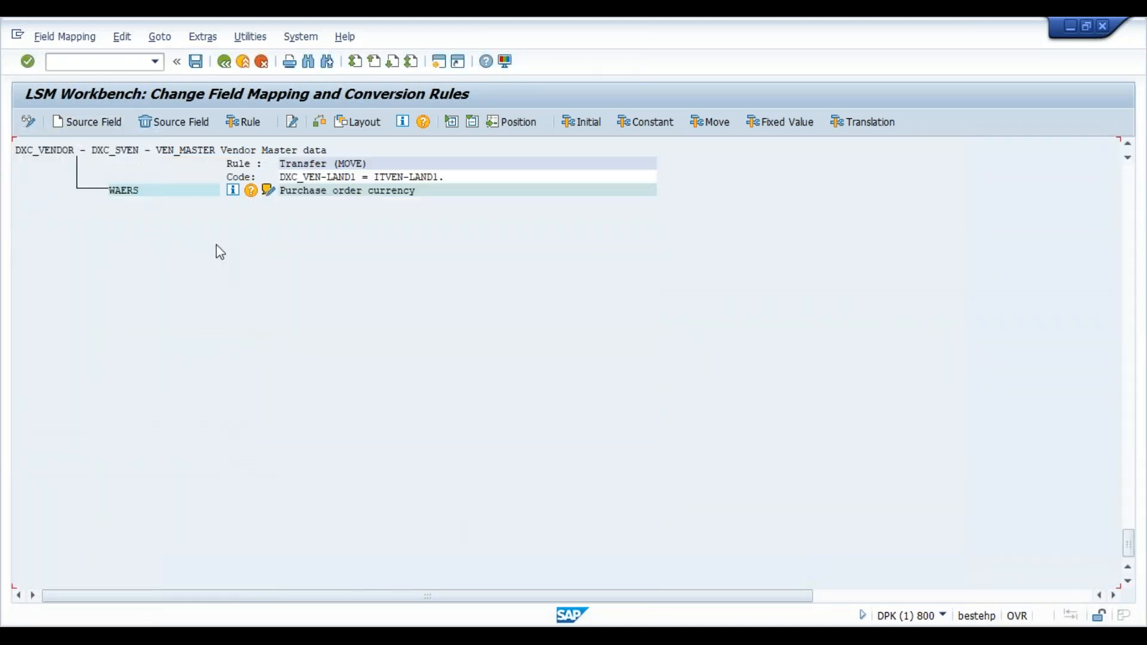
left_click(113, 190)
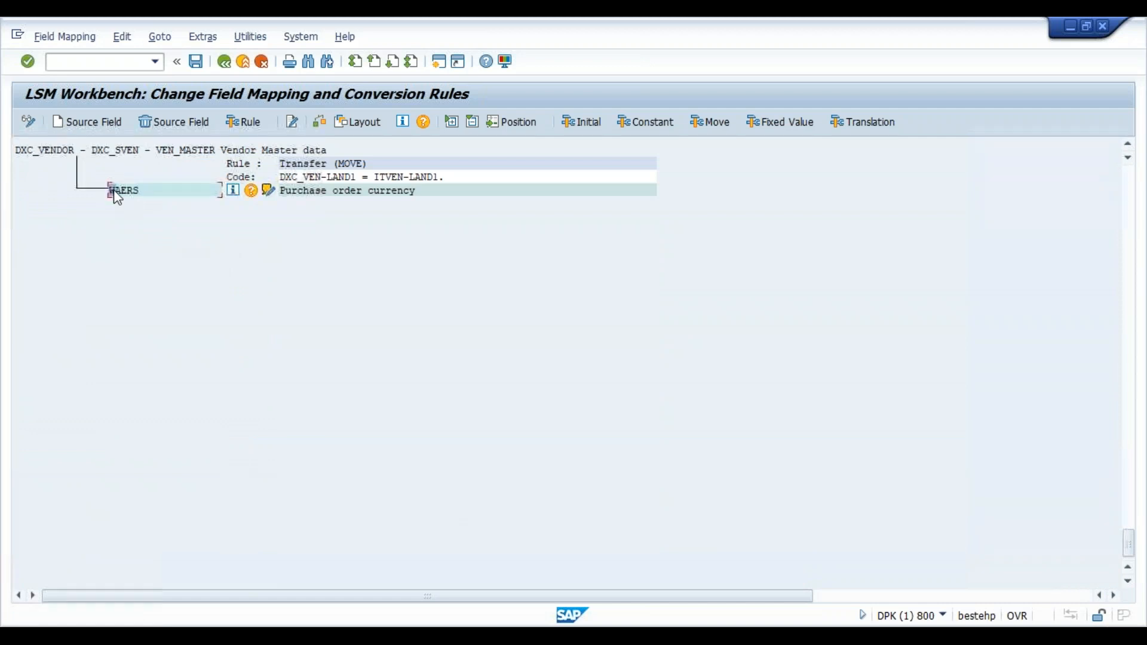
left_click(101, 121)
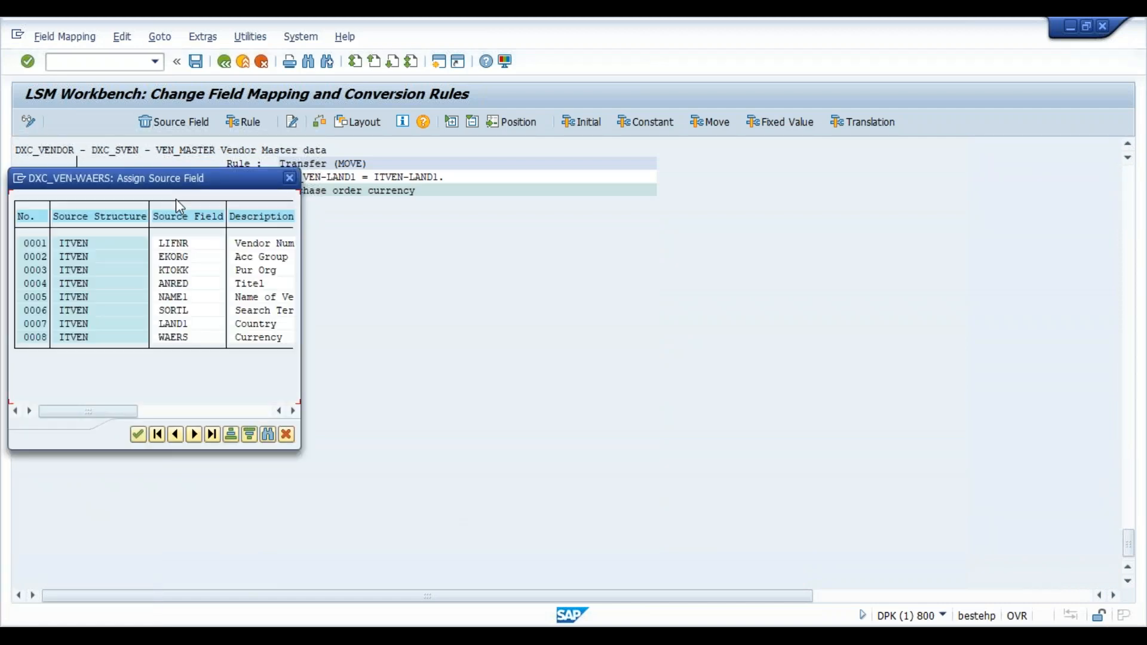
double_click(179, 337)
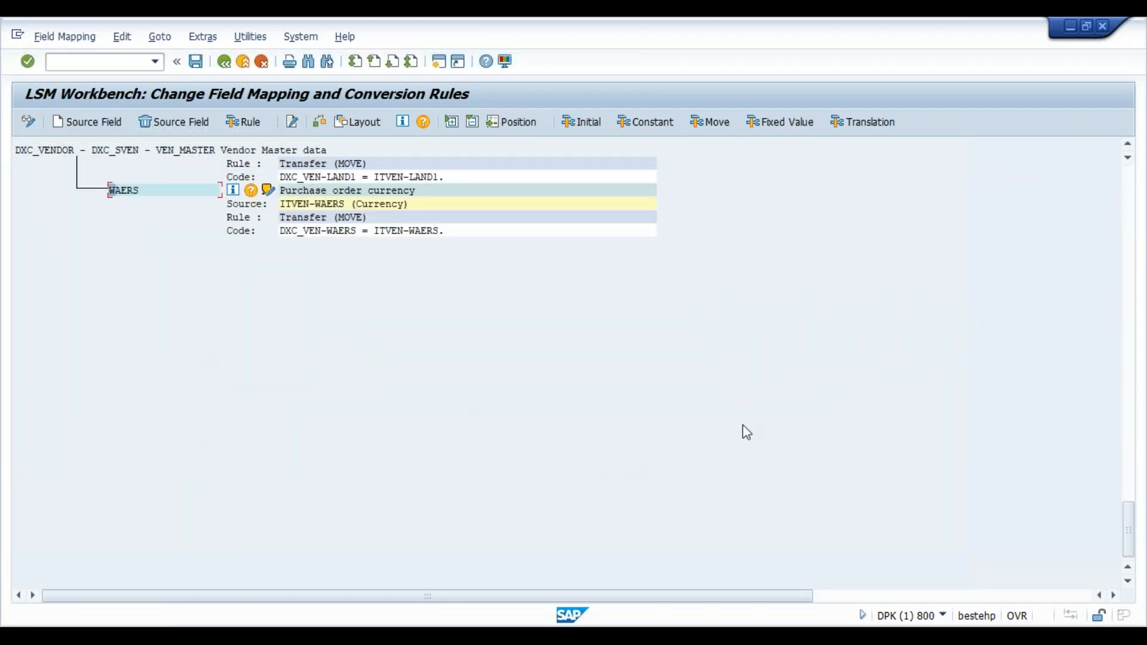
- Review the source field and conversion rule of every target field from WAERS back up to LIFNR
scroll(744, 425, "up", 1)
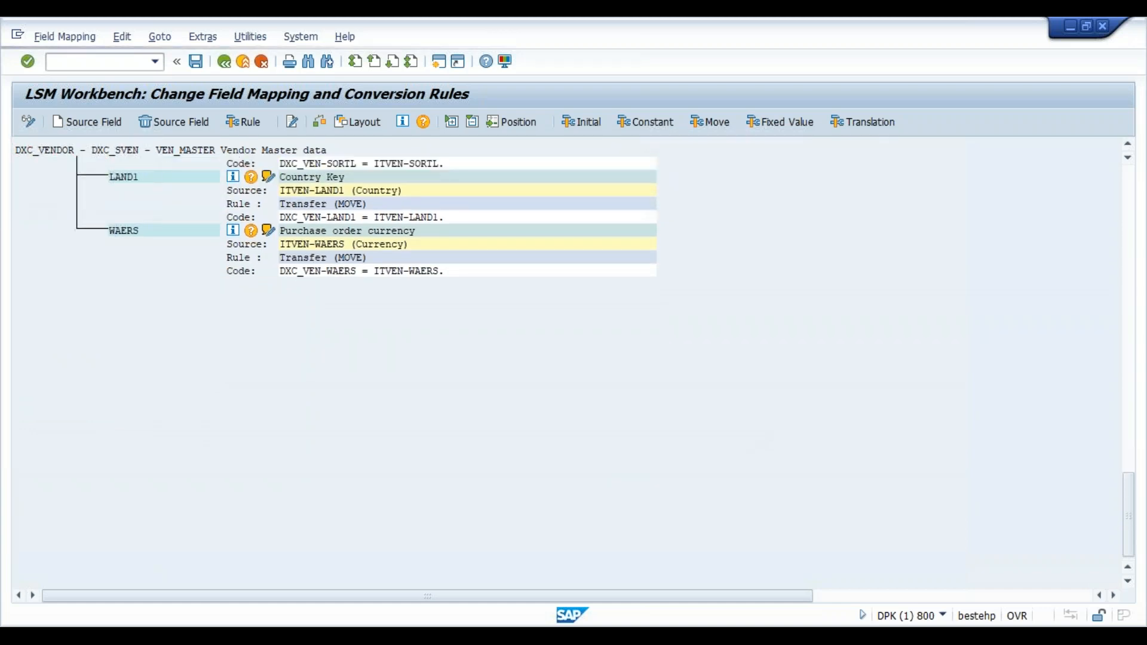
scroll(744, 425, "up", 3)
scroll(438, 298, "up", 2)
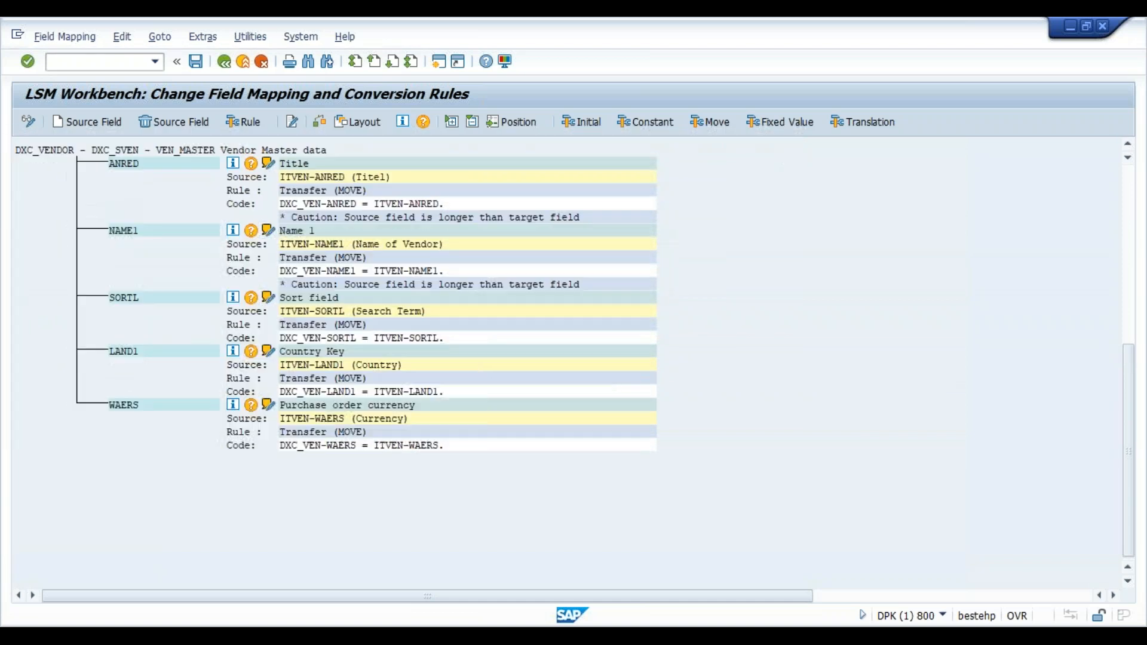
scroll(438, 298, "up", 2)
scroll(438, 298, "up", 3)
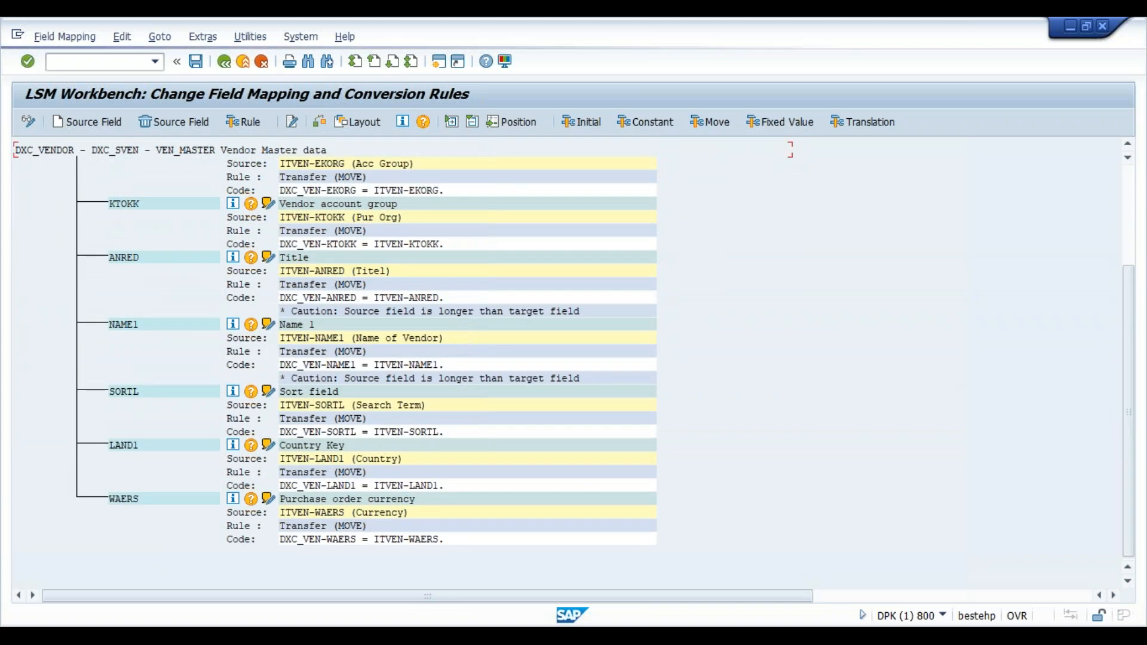
scroll(438, 297, "up", 2)
scroll(438, 297, "up", 3)
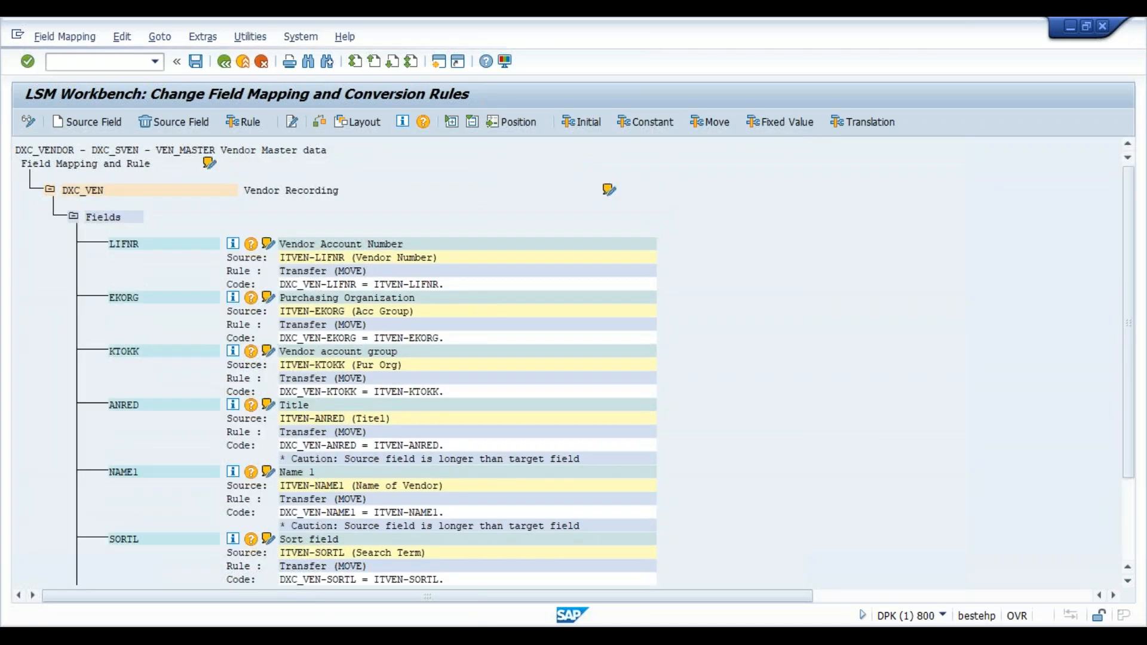
scroll(438, 297, "up", 1)
left_click(111, 150)
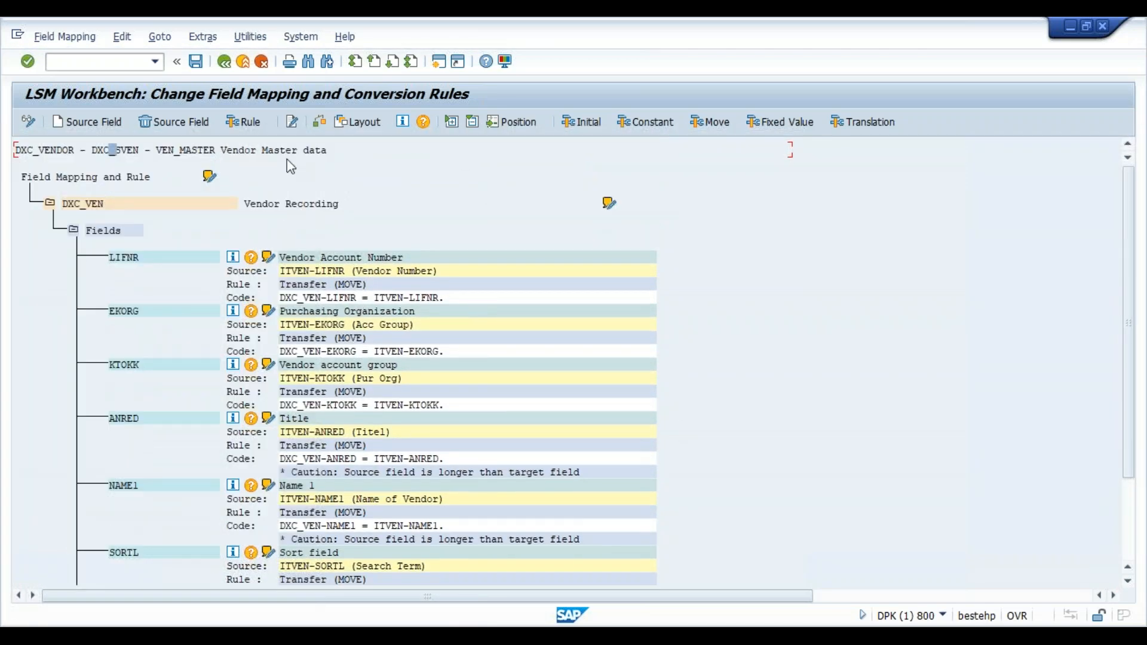
- Save the field mapping and conversion rules and return to the list of process steps
left_click(196, 67)
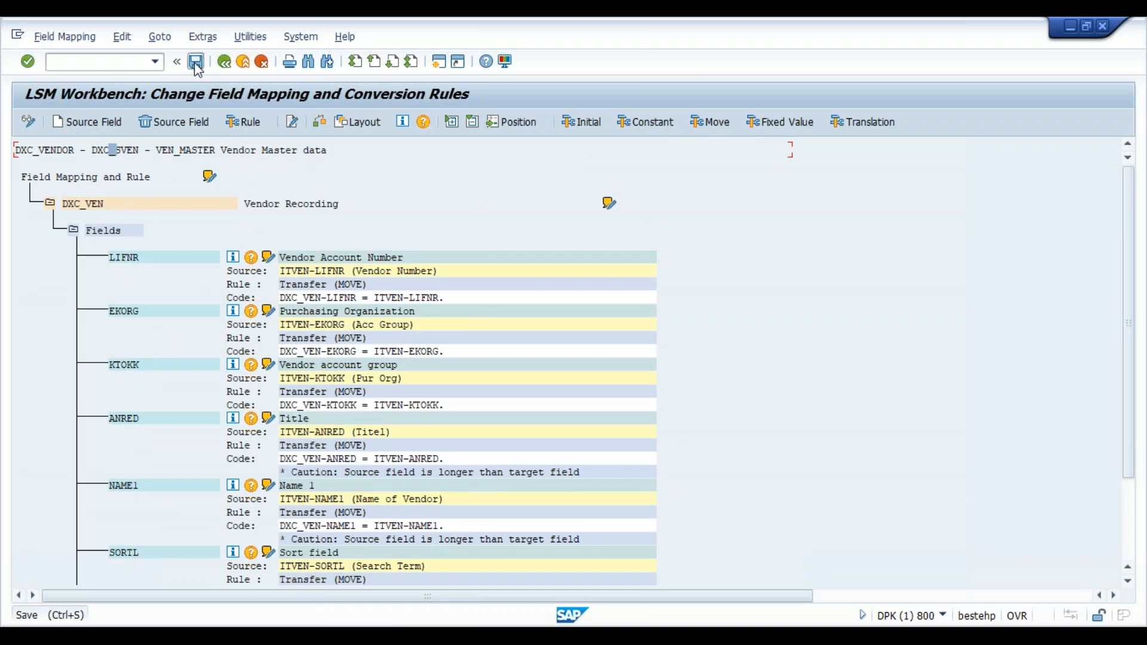
left_click(224, 61)
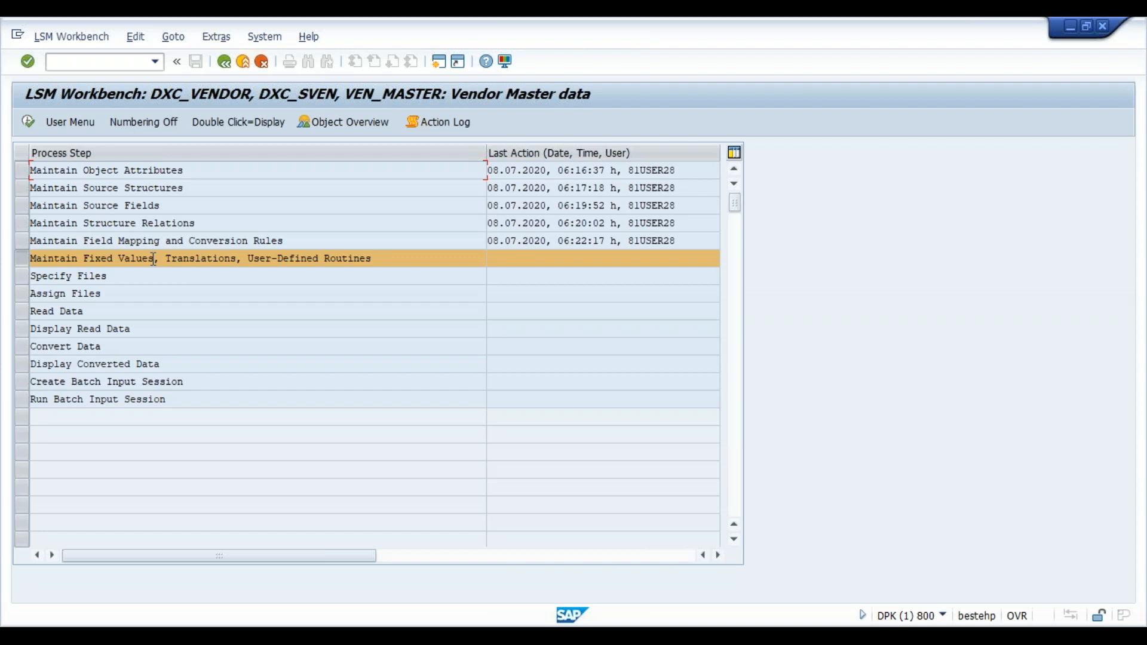
key("alt+Tab")
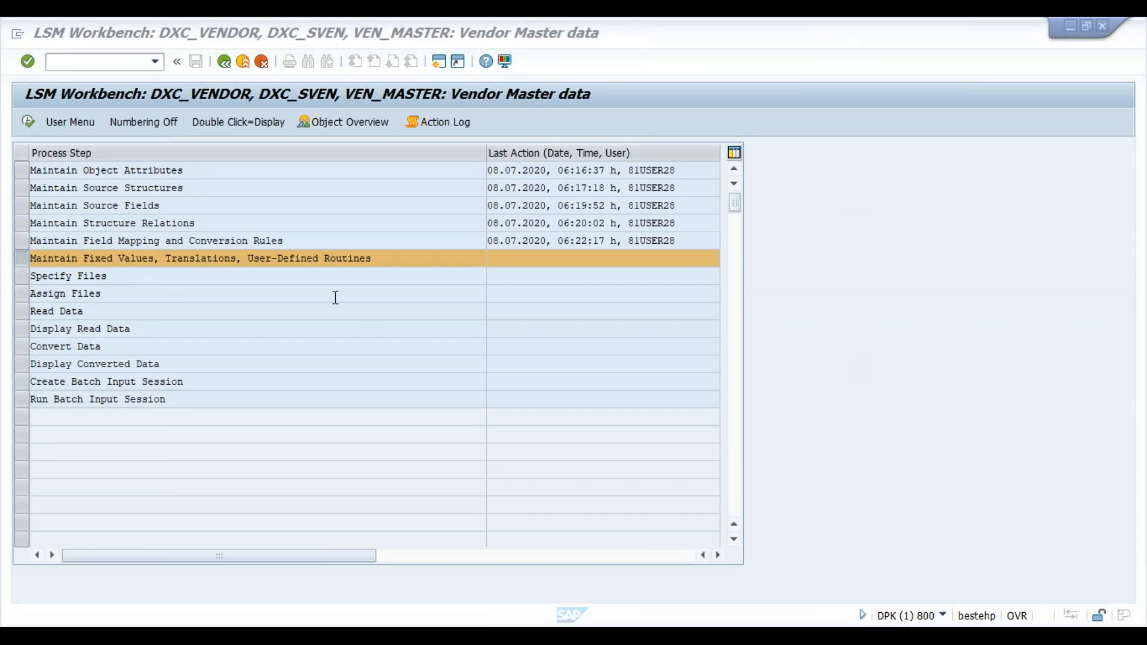
- View the fixed values, translations and user-defined routines without changing them, return to the process steps and open Specify Files
left_click(26, 122)
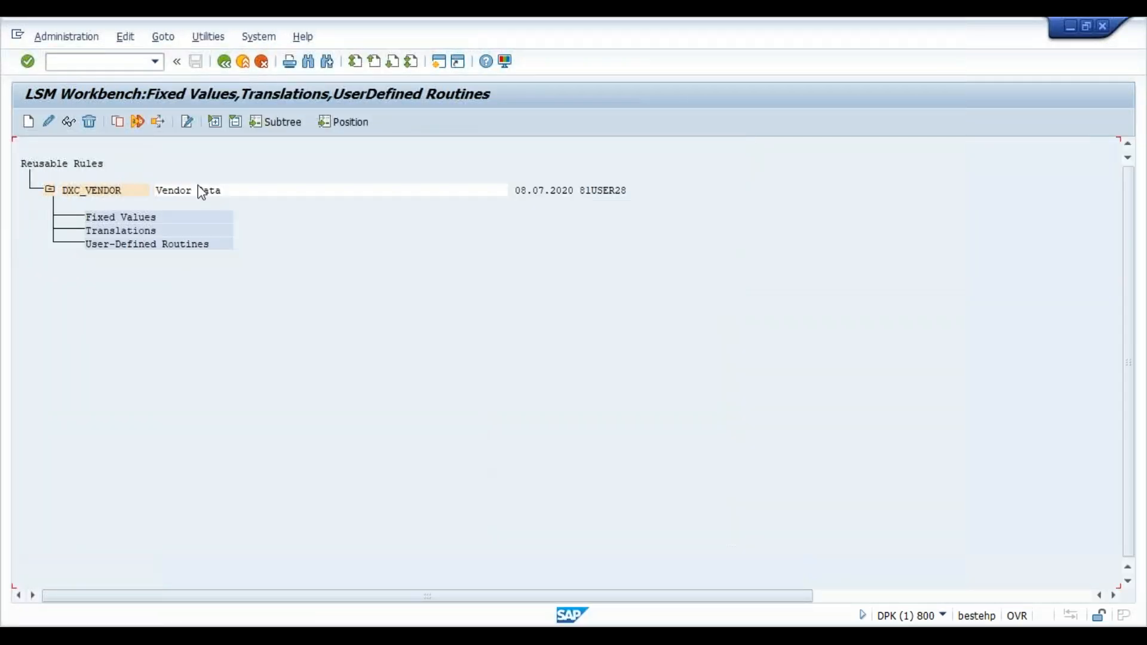
left_click(224, 62)
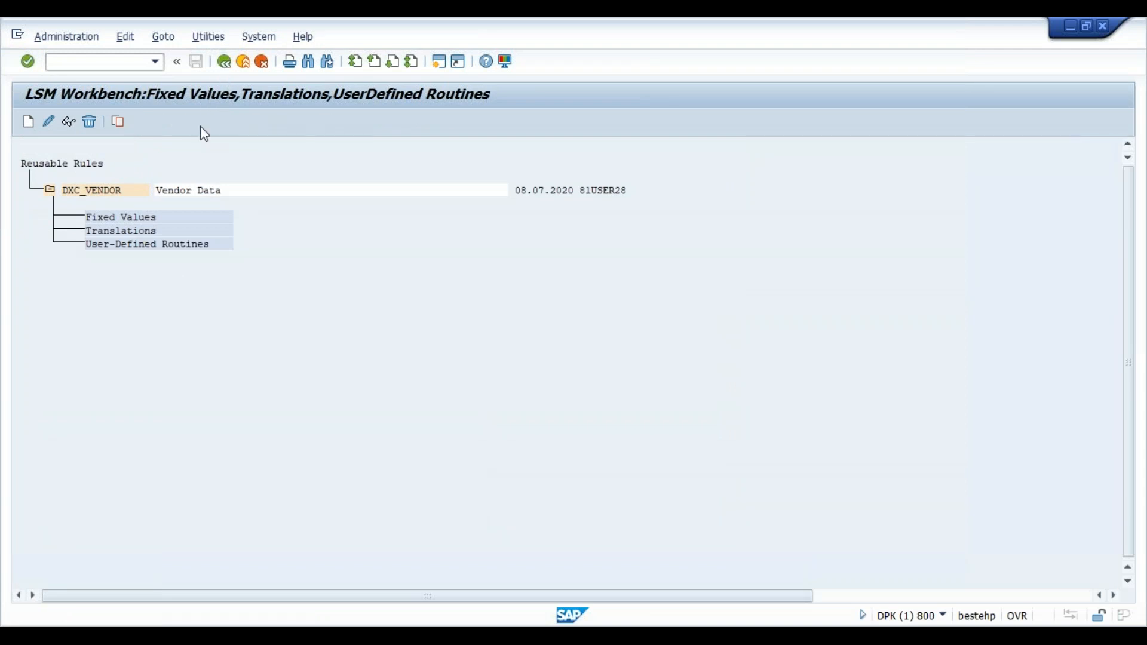
left_click(23, 277)
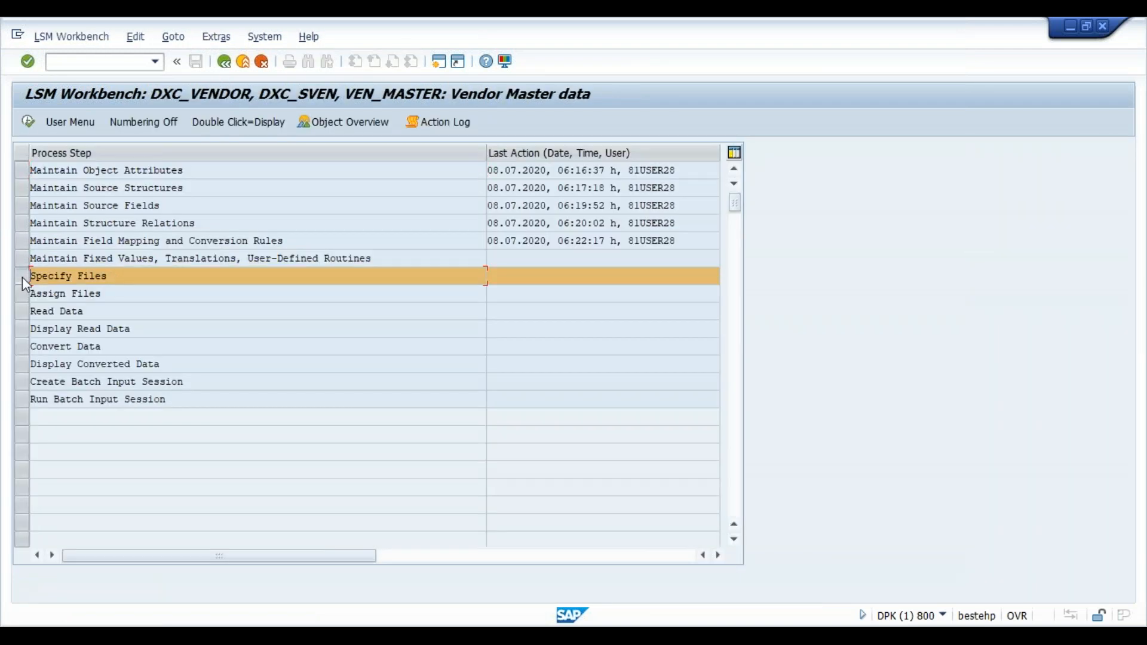
left_click(27, 120)
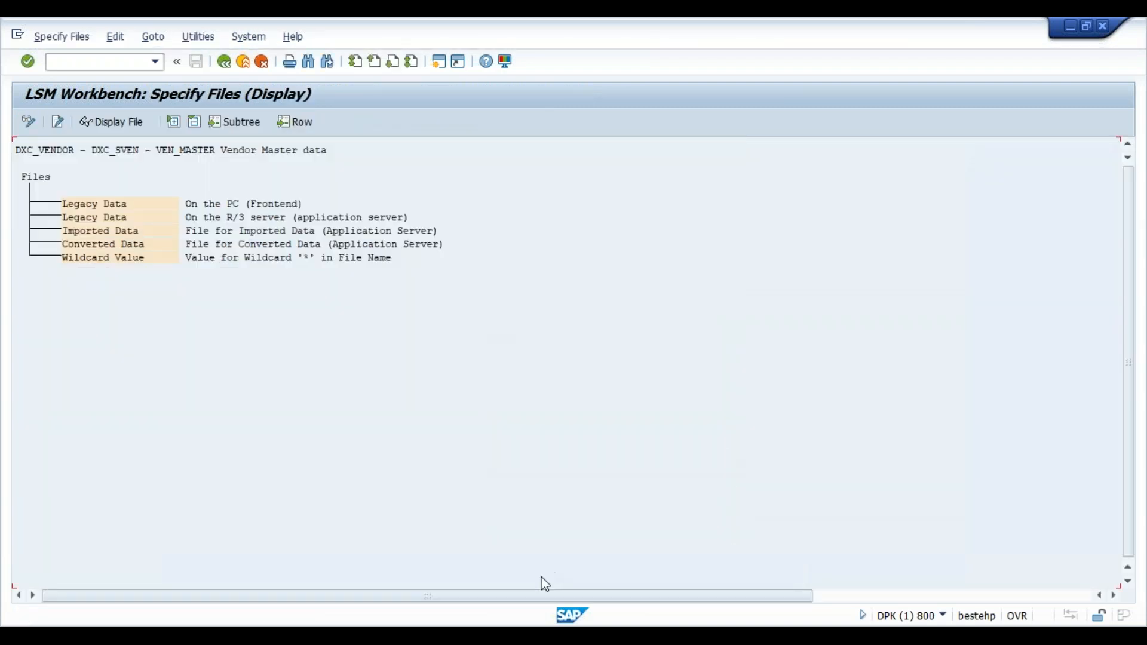
- Switch to File Explorer and open the MK01 text file on Local Disk (D:)
left_click(555, 636)
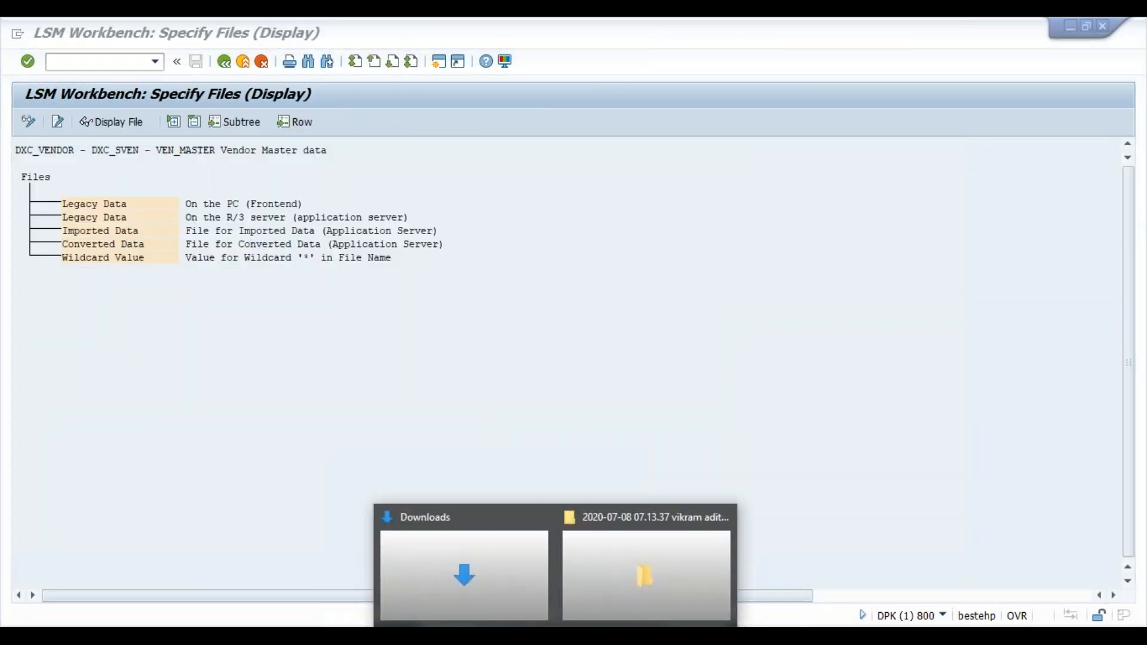
left_click(615, 561)
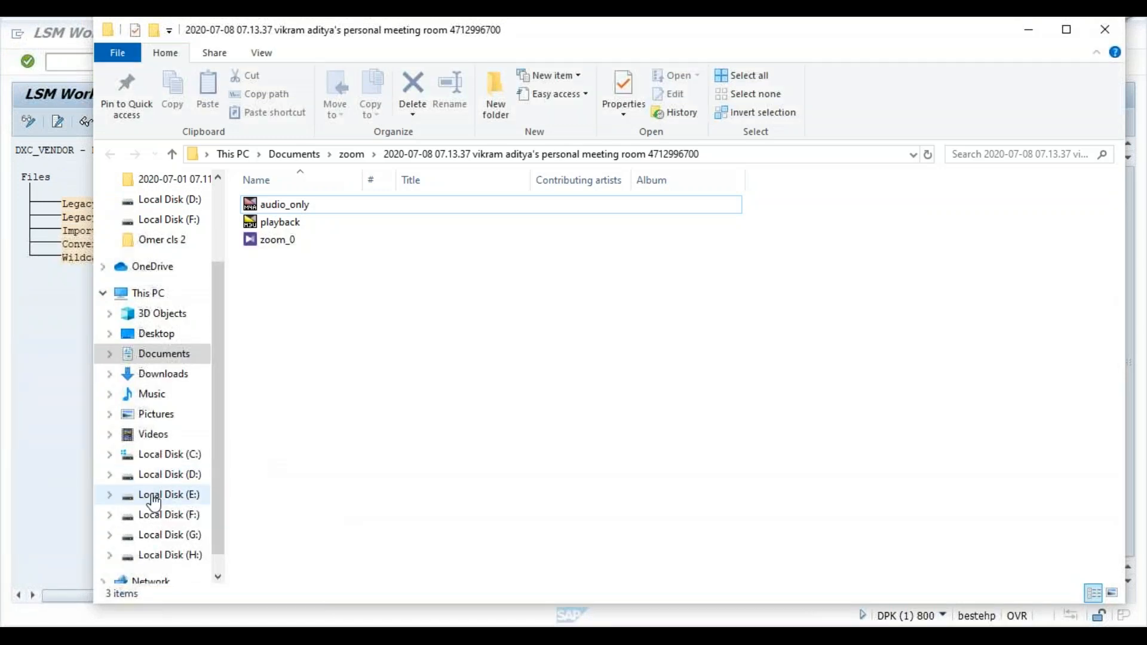
left_click(176, 478)
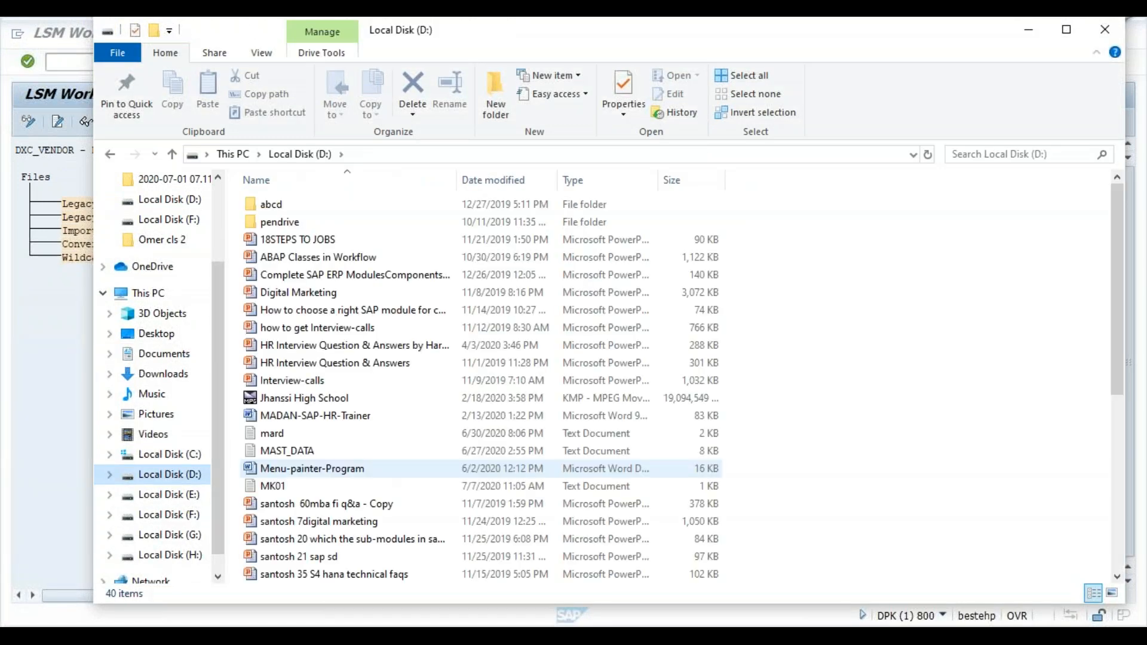
left_click(320, 487)
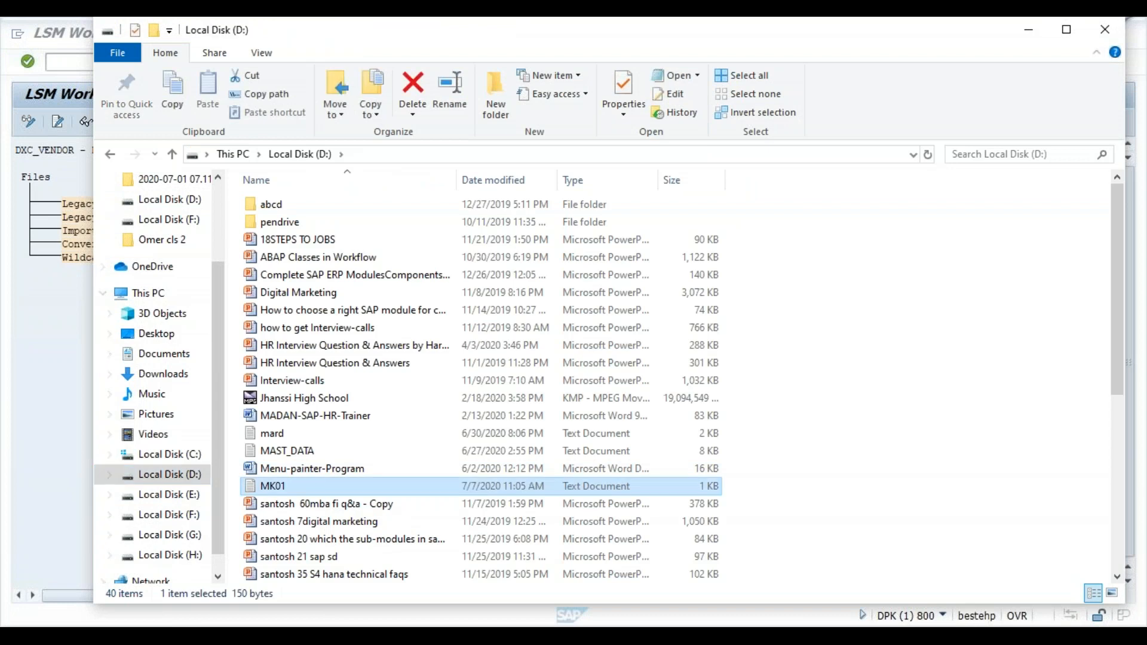
- Replace the leading letter of the vendor number with E in all three records of the text file
key("Delete")
type("e")
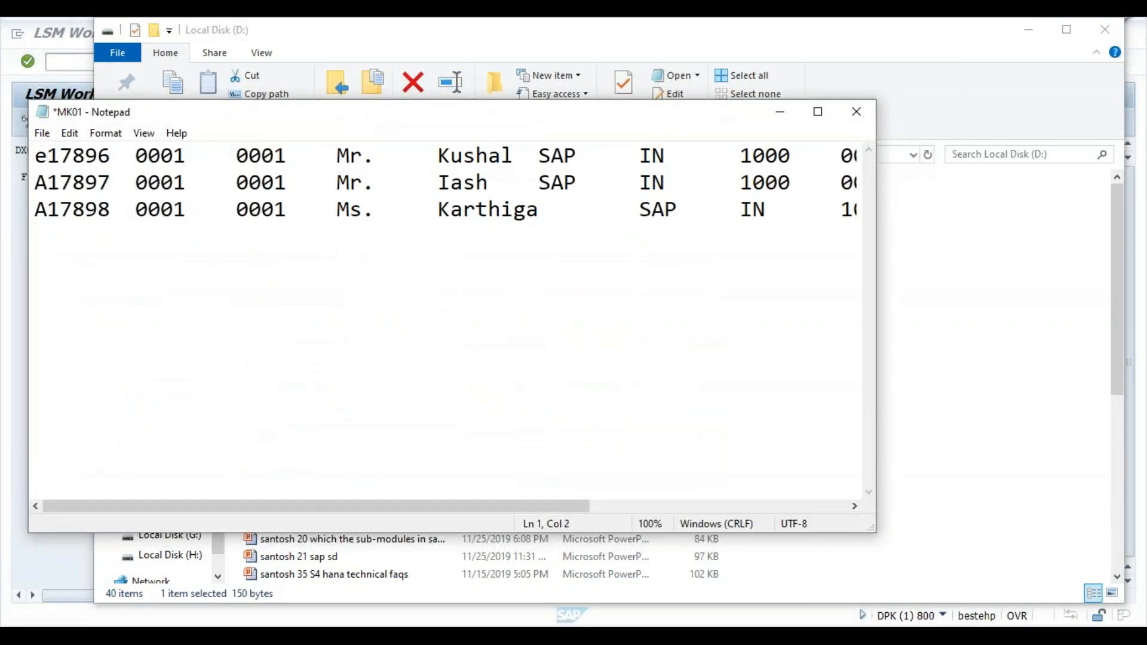
key("BackSpace")
type("E")
key("BackSpace")
type("E")
key("Down")
key("BackSpace")
type("E")
- Save the edited text file as MK01-01 on Local Disk (D:) and close it, returning to SAP Specify Files
left_click(42, 133)
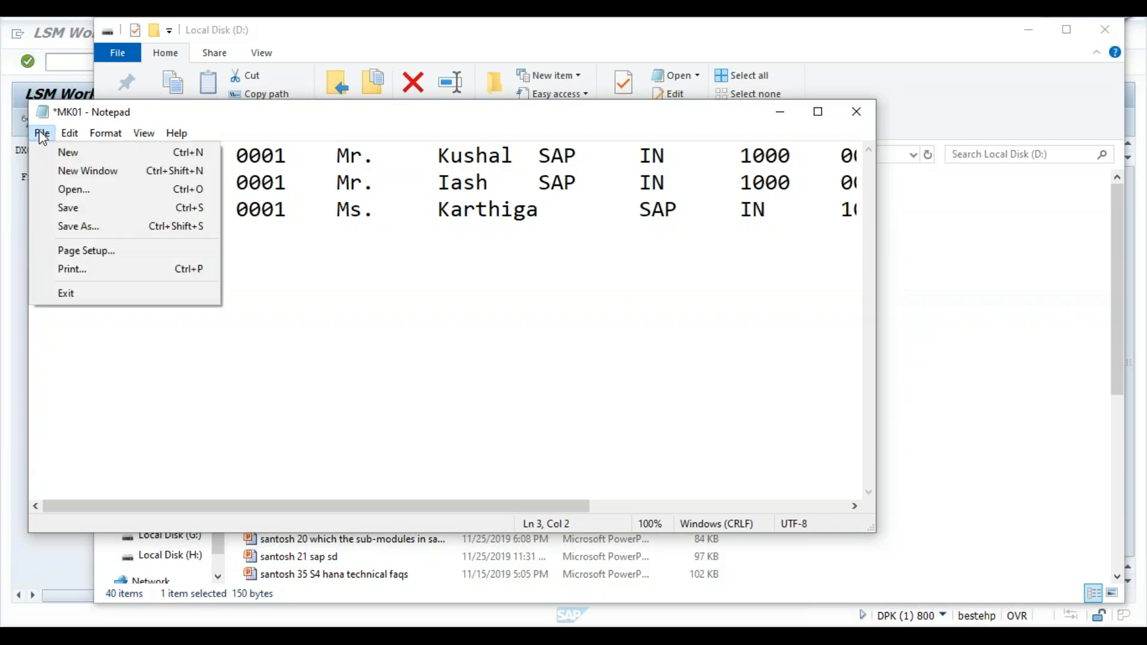
left_click(89, 221)
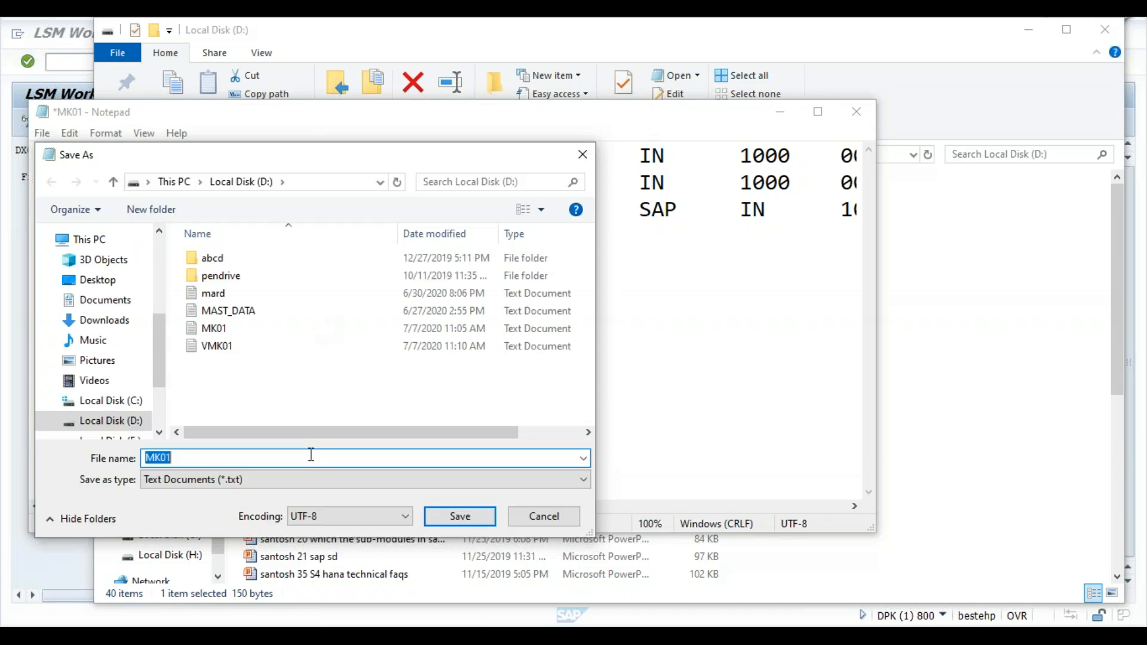
left_click(312, 455)
type("-01")
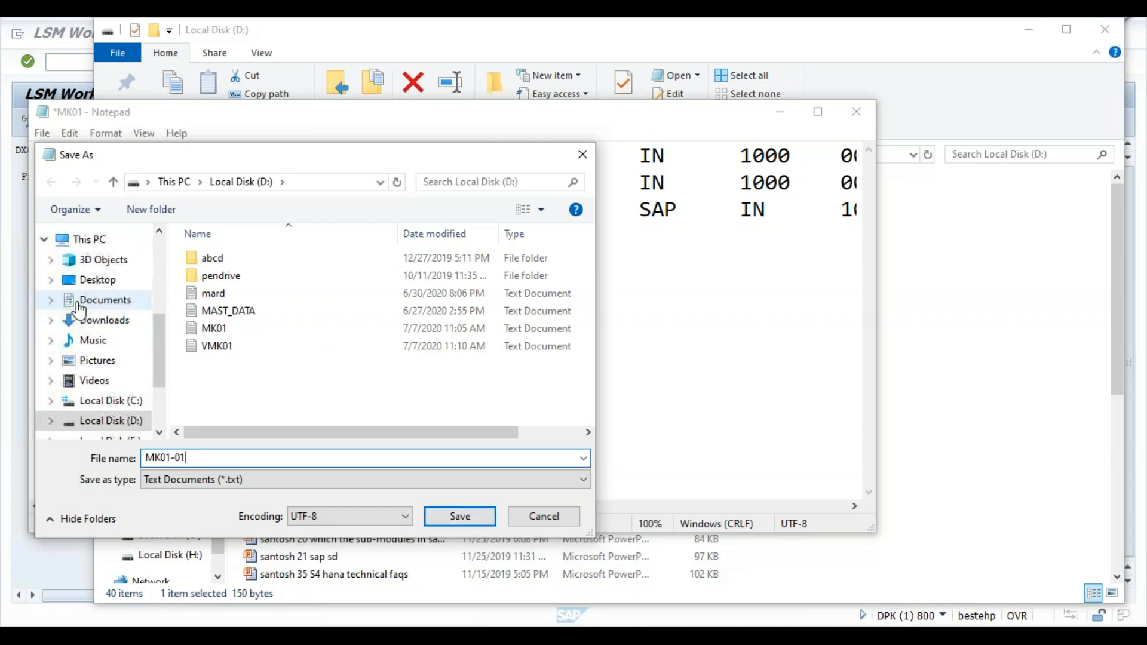
left_click(469, 520)
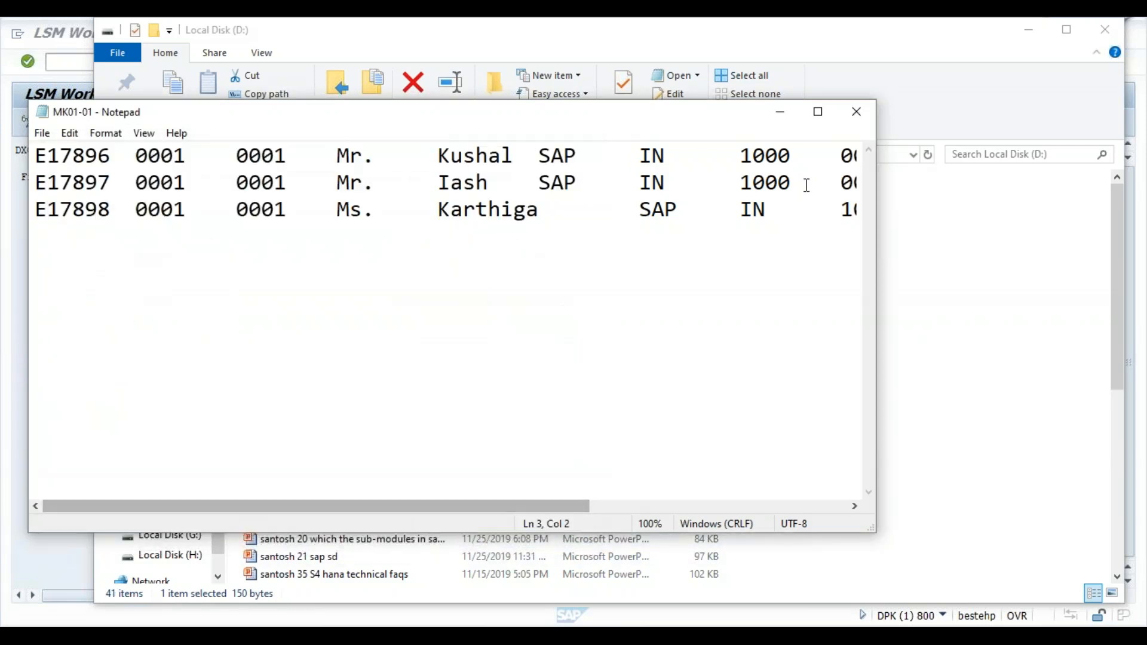
left_click(857, 112)
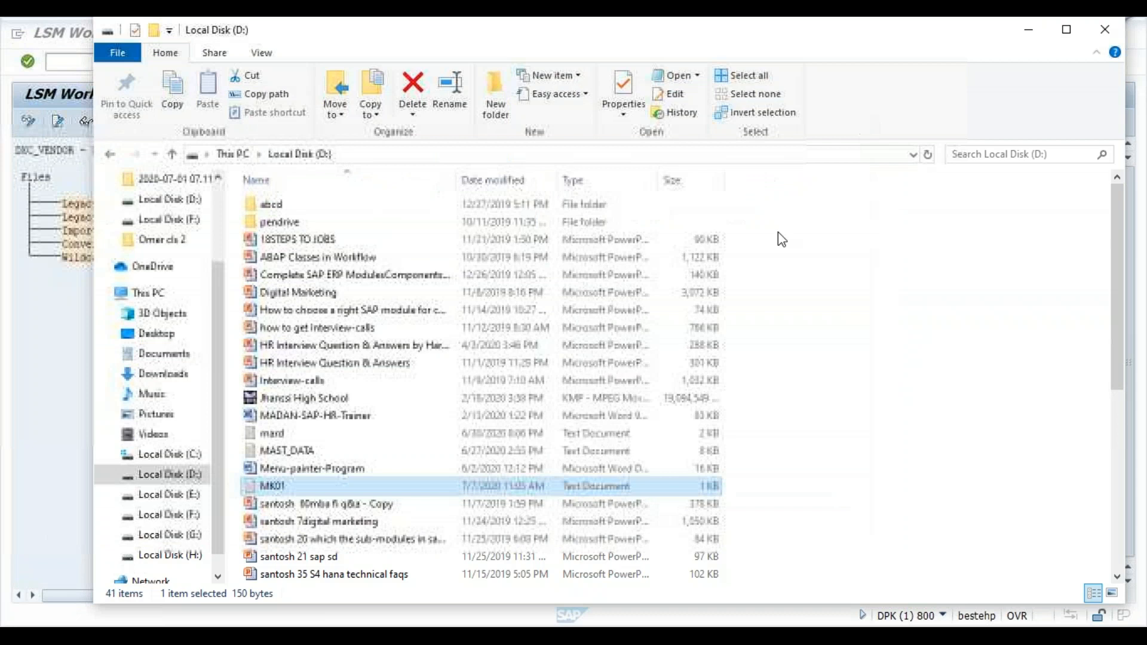
left_click_drag(293, 45, 258, 199)
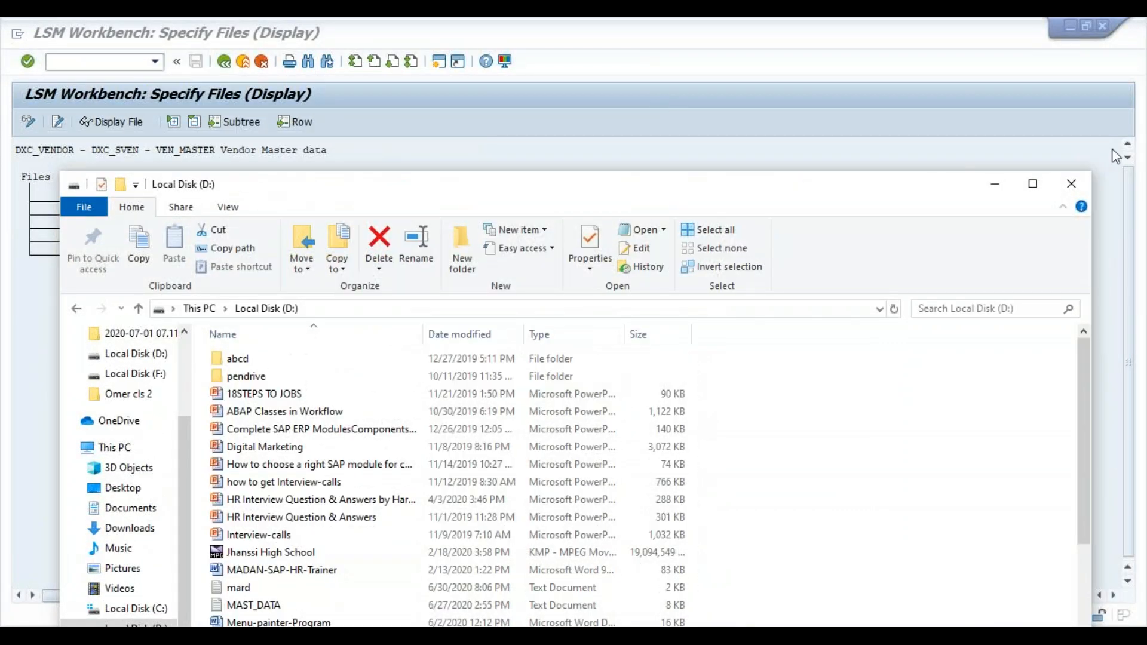
left_click(1073, 186)
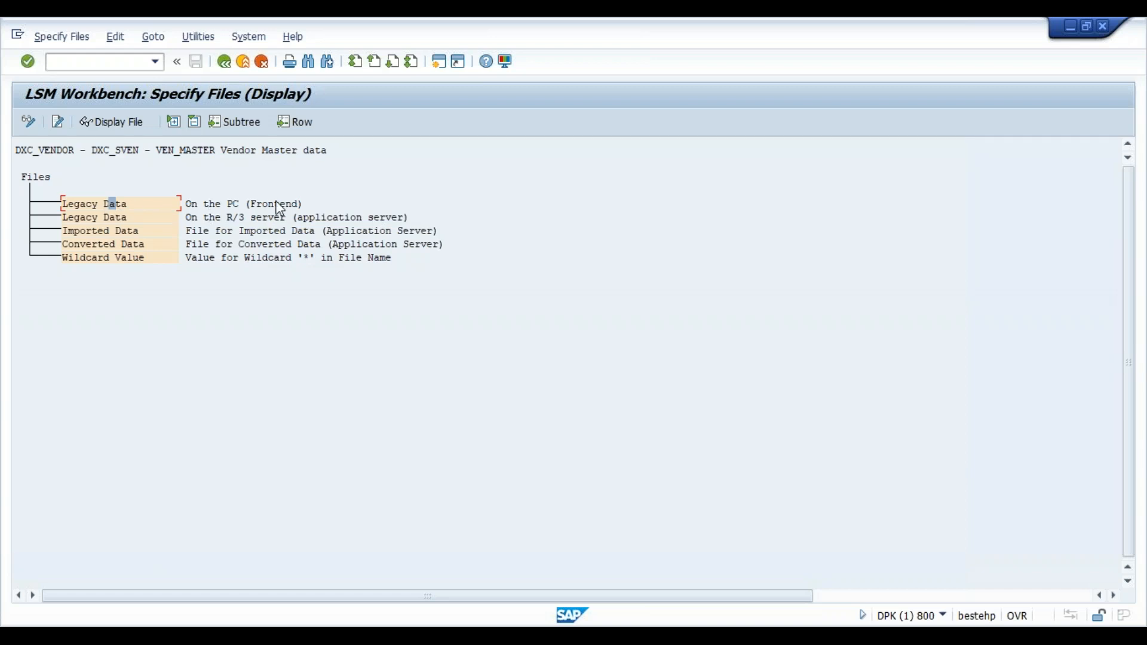
- In change mode, add a file entry for the legacy data on the PC and choose MK01-01 from Local Disk (D:)
left_click(28, 121)
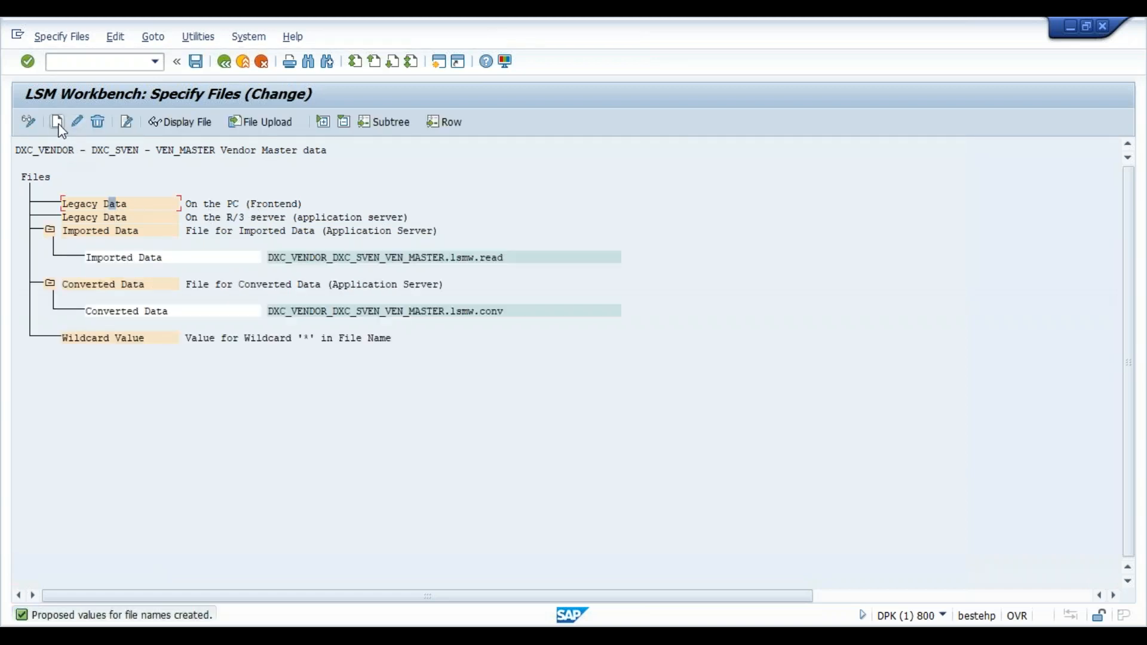
left_click(57, 122)
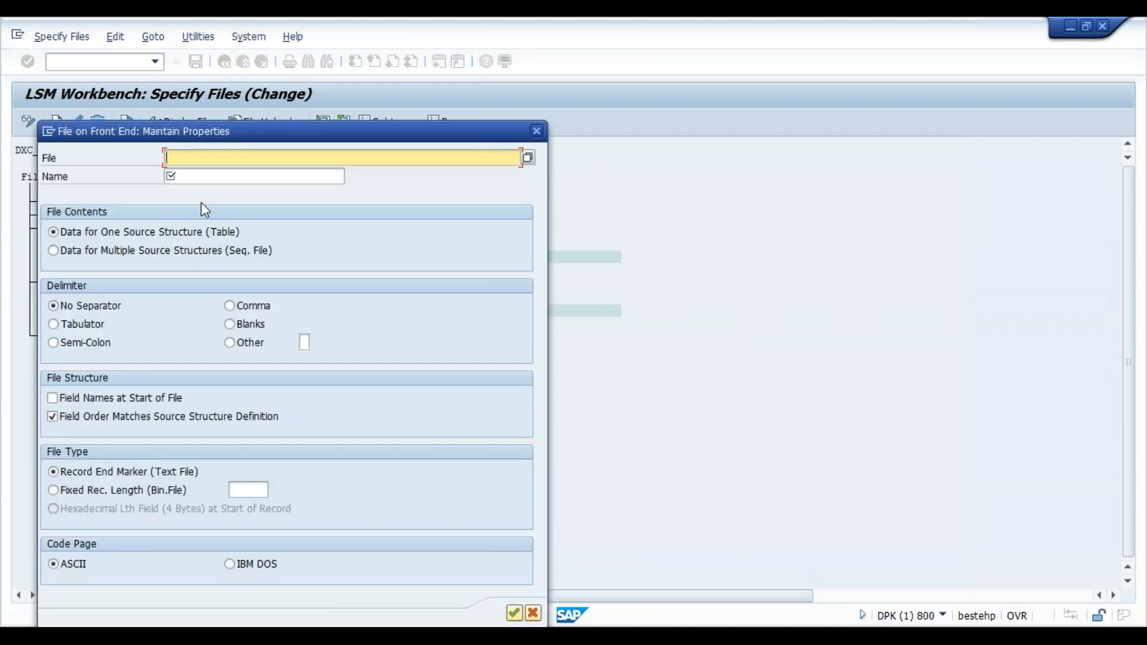
left_click(528, 157)
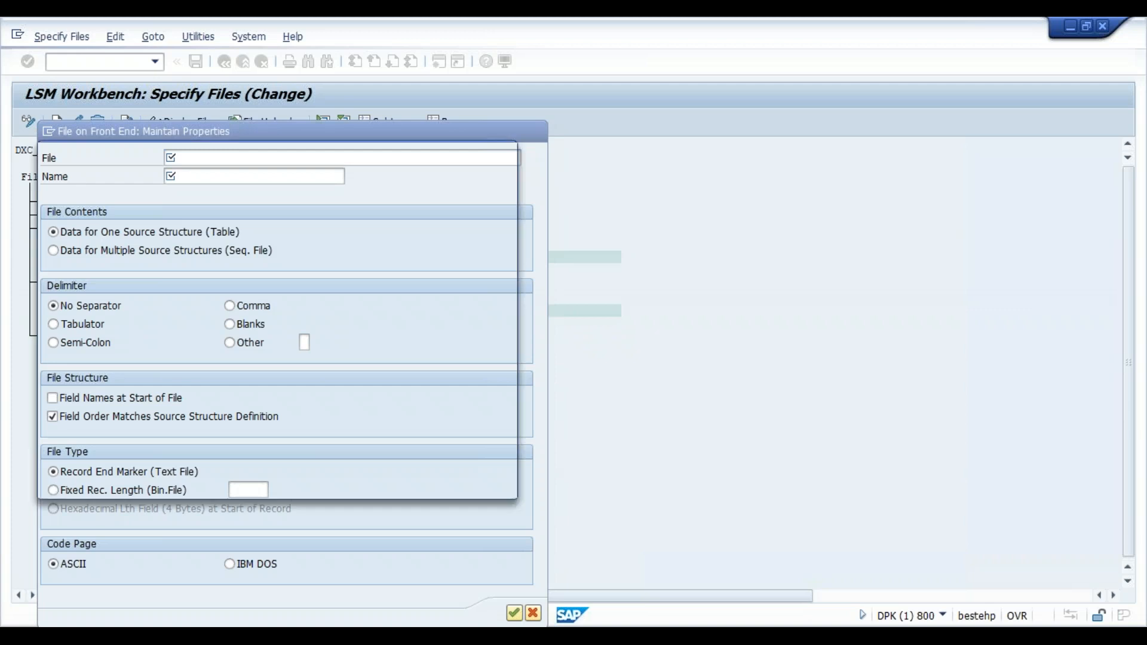
left_click(91, 371)
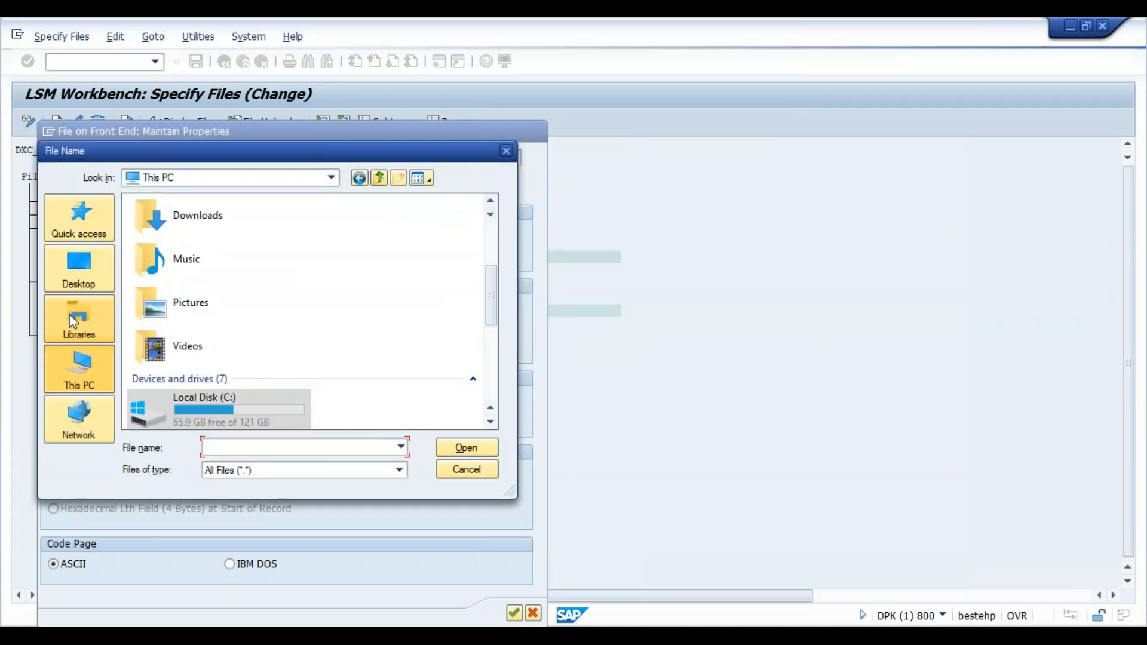
left_click(491, 422)
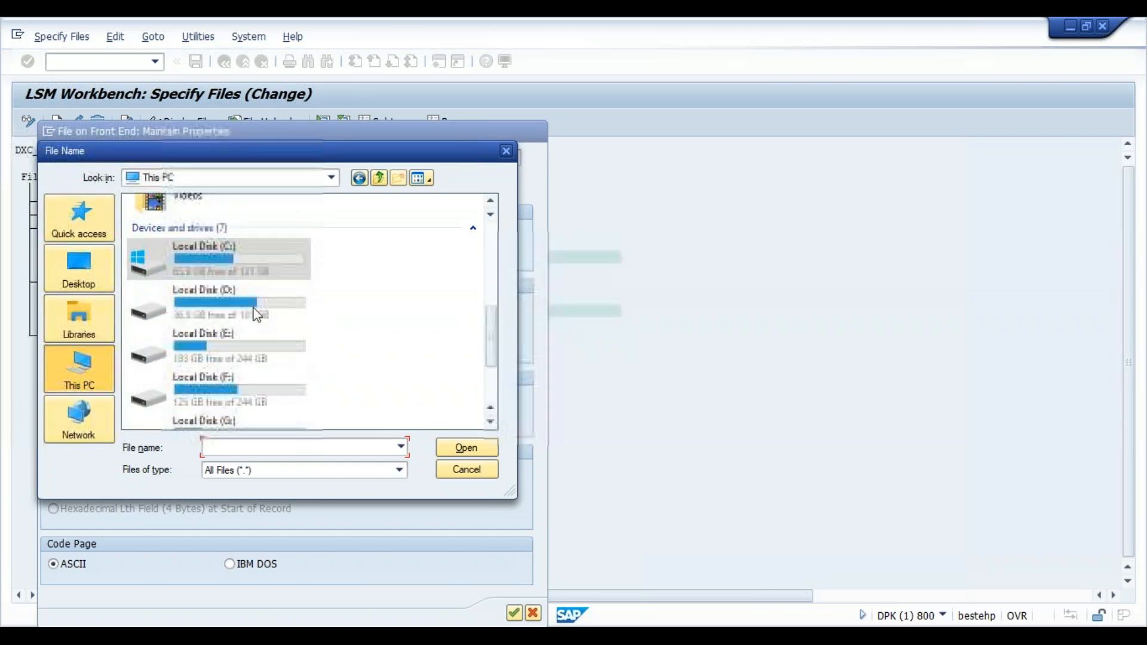
double_click(246, 293)
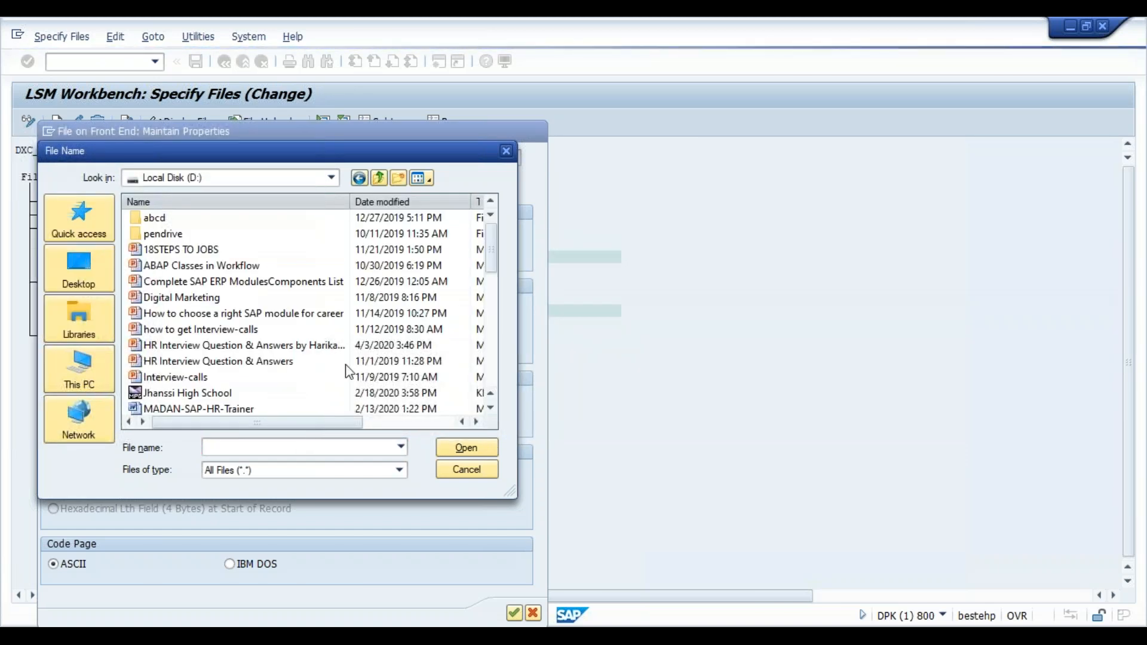
left_click(230, 284)
key("Down")
key("Down")
key("Down")
key("Down")
key("Down")
key("Down")
key("Down")
key("Down")
key("Down")
key("Down")
key("Down")
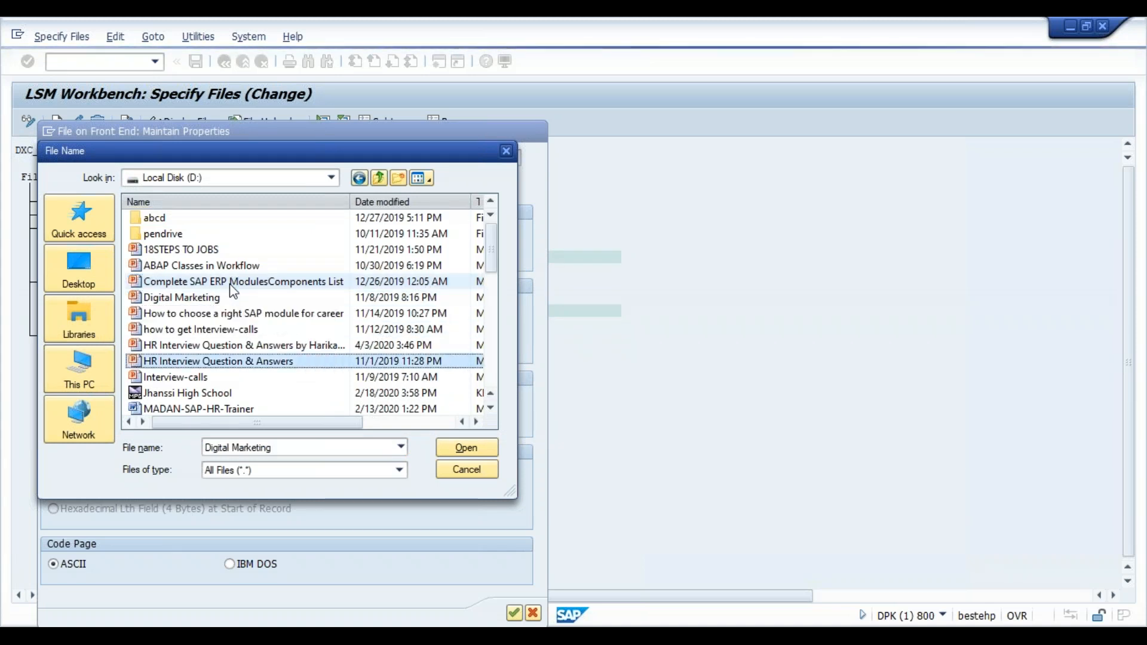
key("Down")
key("Down")
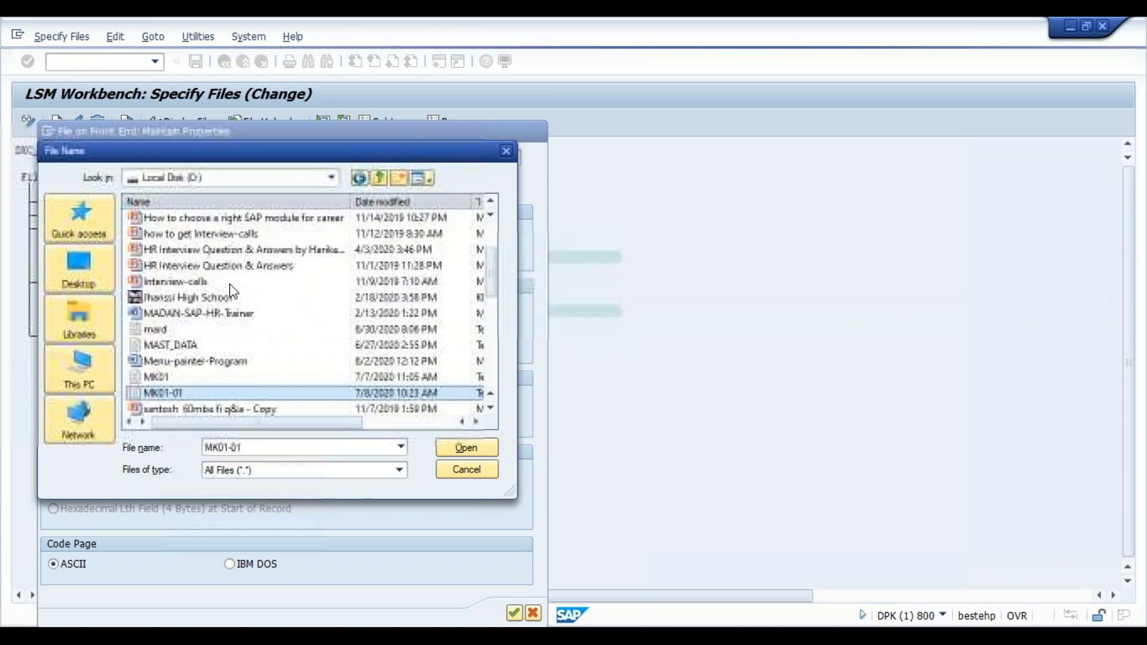
double_click(173, 395)
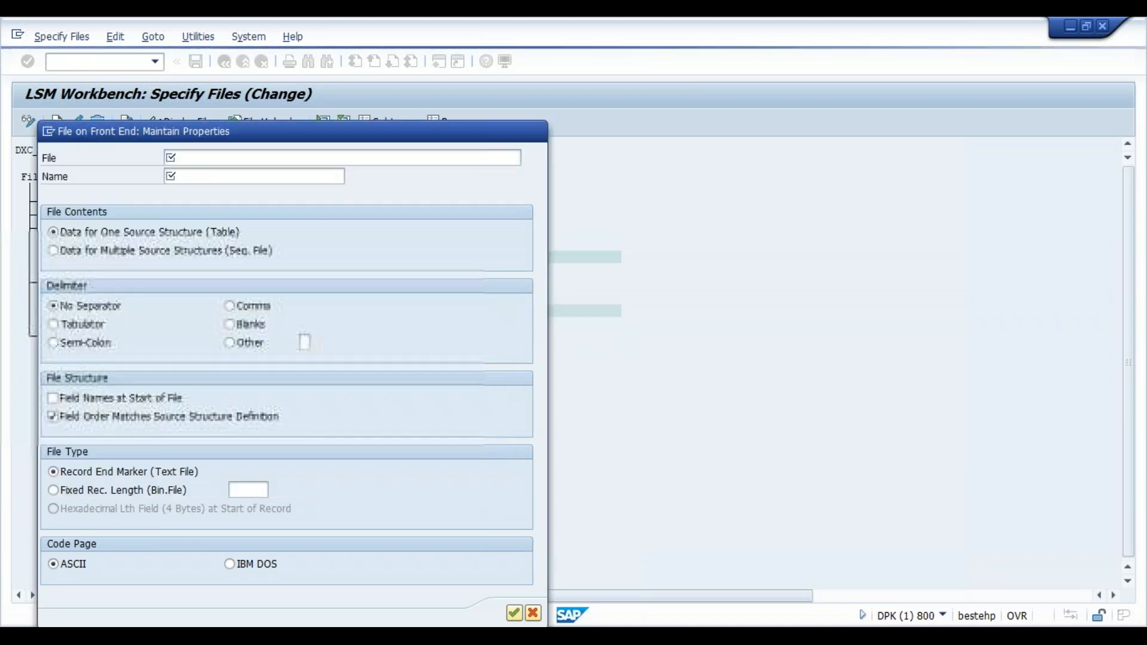
- Name the legacy file DXC VENDOR with the Tabulator delimiter, then save the file specification and return to the process steps
left_click(264, 176)
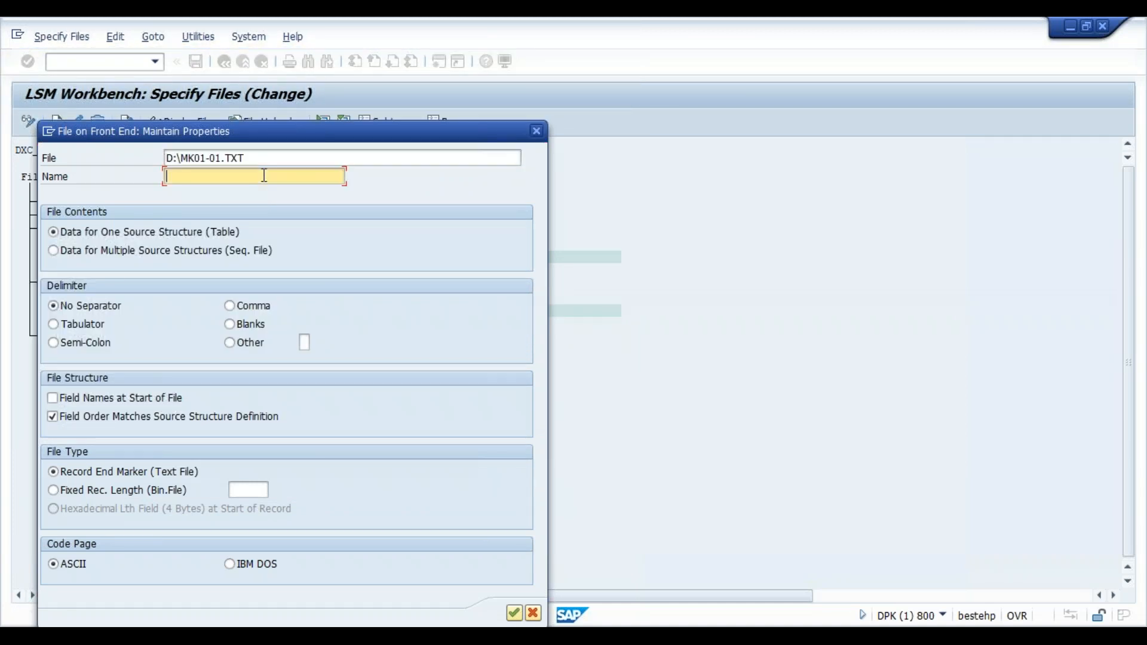
type("VEND")
key("BackSpace")
key("BackSpace")
key("BackSpace")
type("DXC VE")
left_click(97, 333)
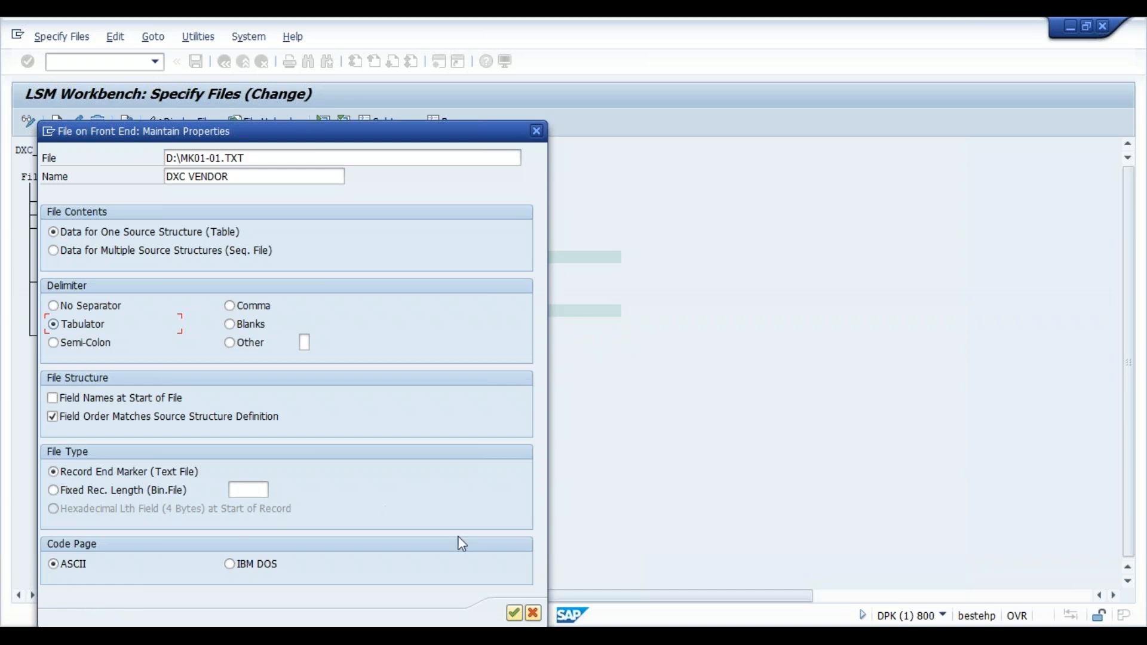
left_click(515, 614)
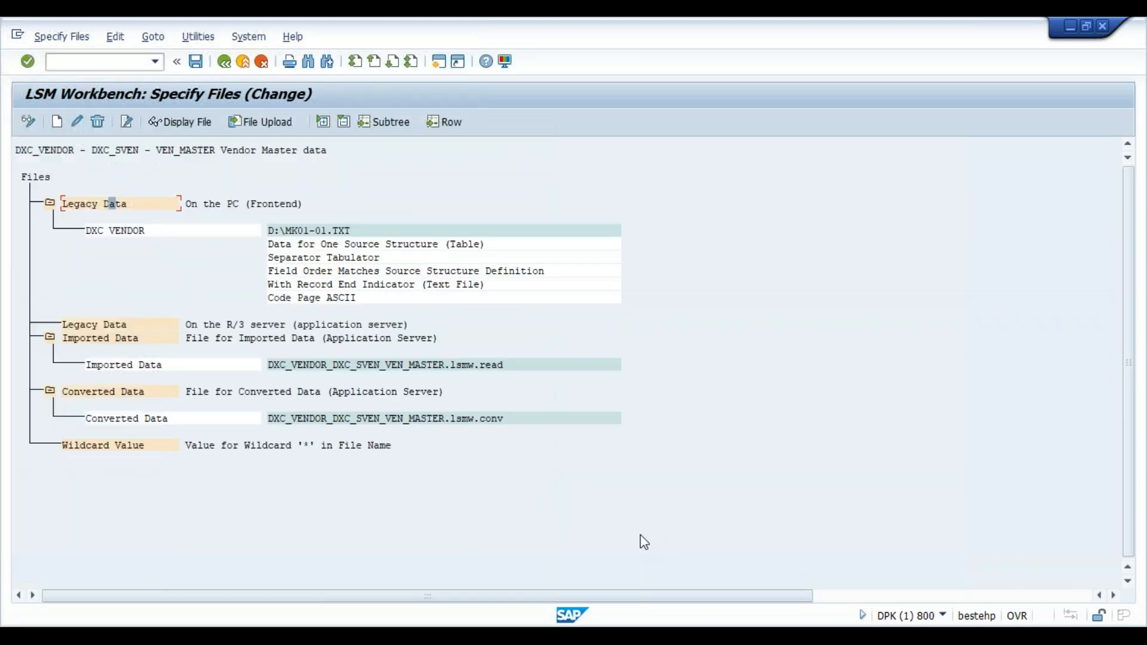
left_click(199, 62)
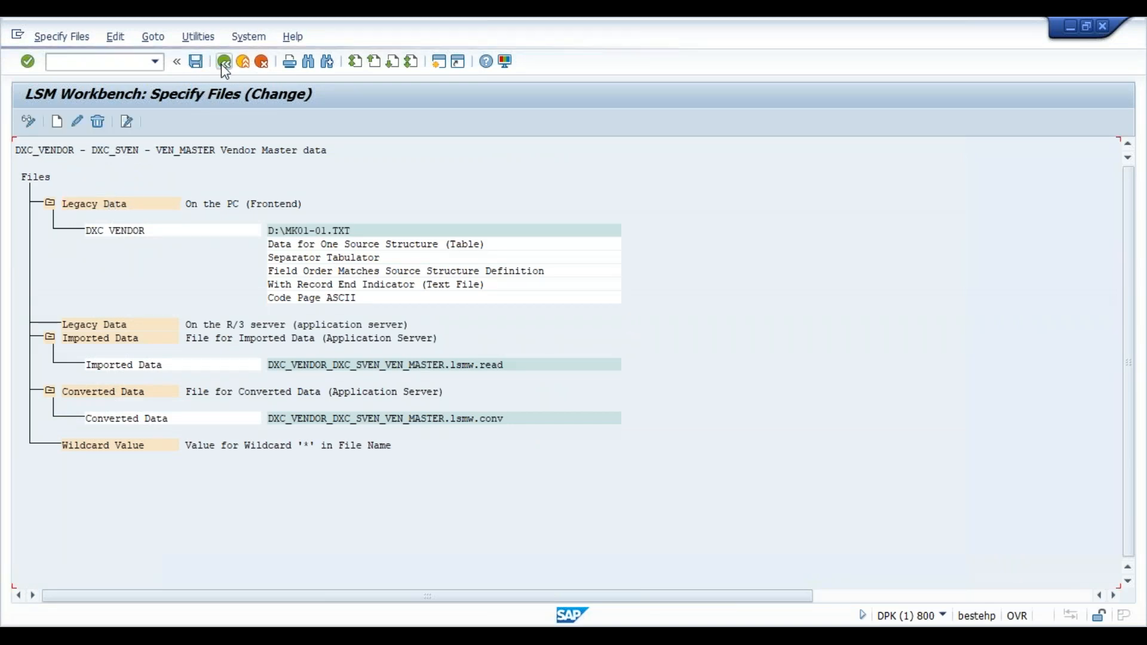
left_click(225, 62)
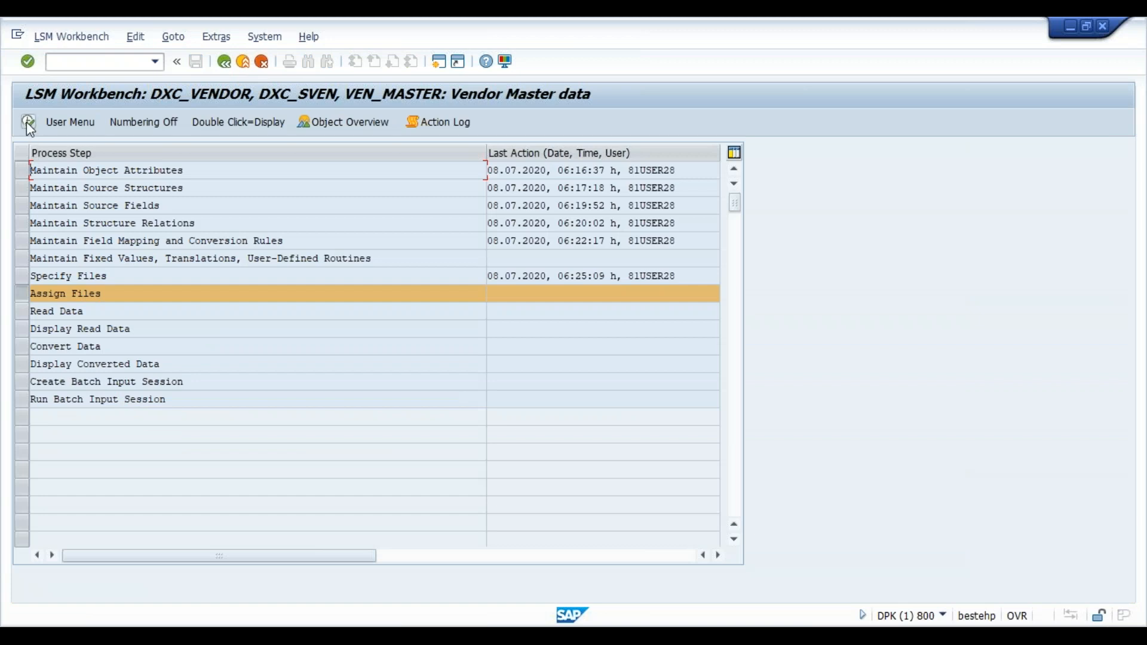
- Open Assign Files in change mode, keep D:\MK01-01.TXT assigned to source structure ITVEN and return to the process steps
key("F8")
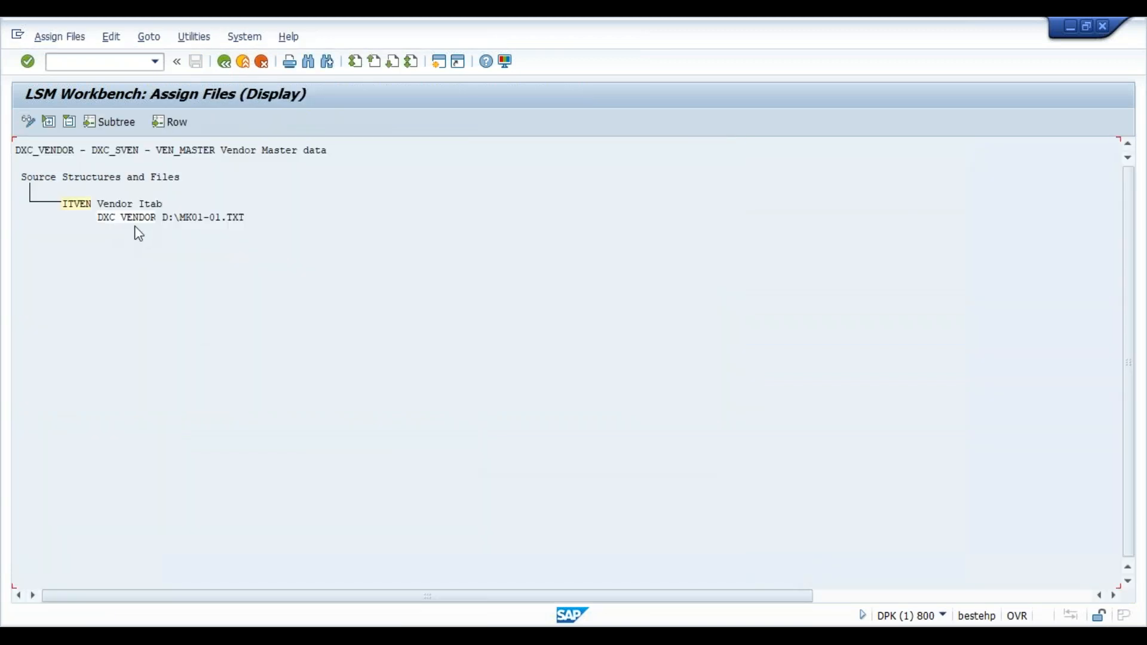
left_click(27, 122)
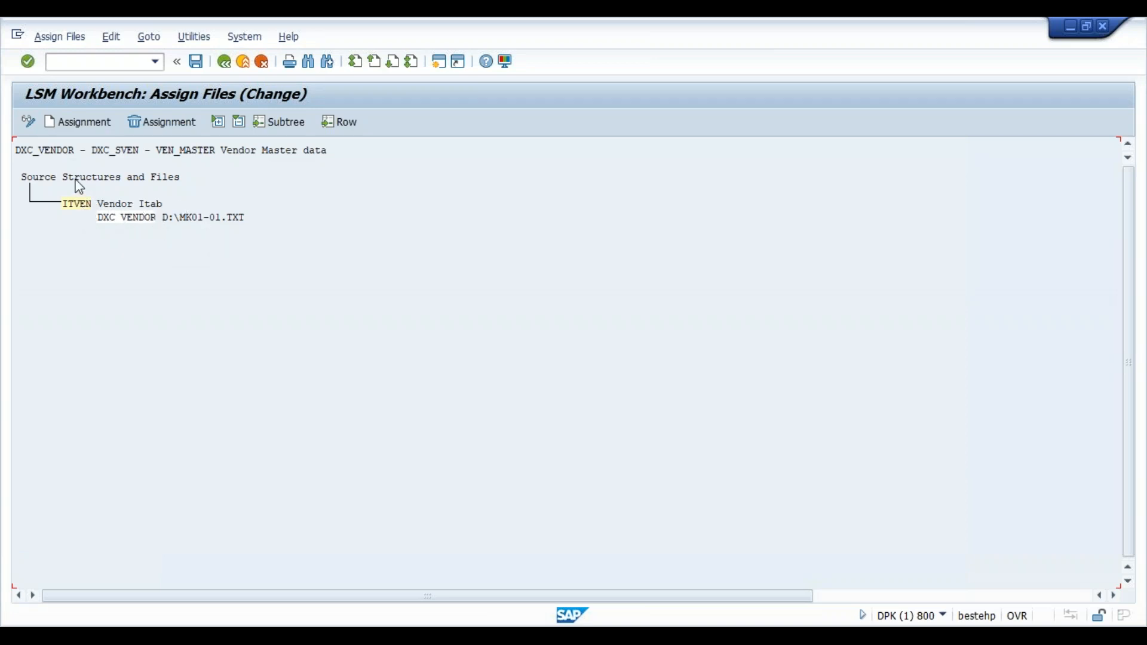
left_click(223, 62)
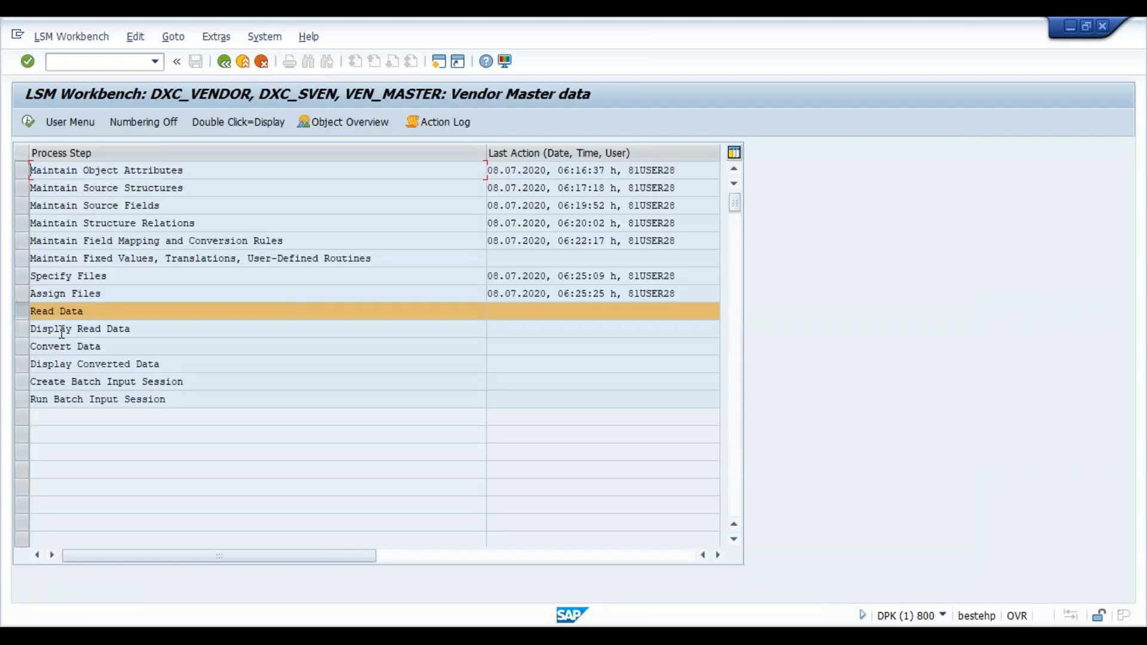
- Run Read Data for transaction numbers 1 to 10, allowing access to the file D:\MK01-01.TXT
left_click(27, 119)
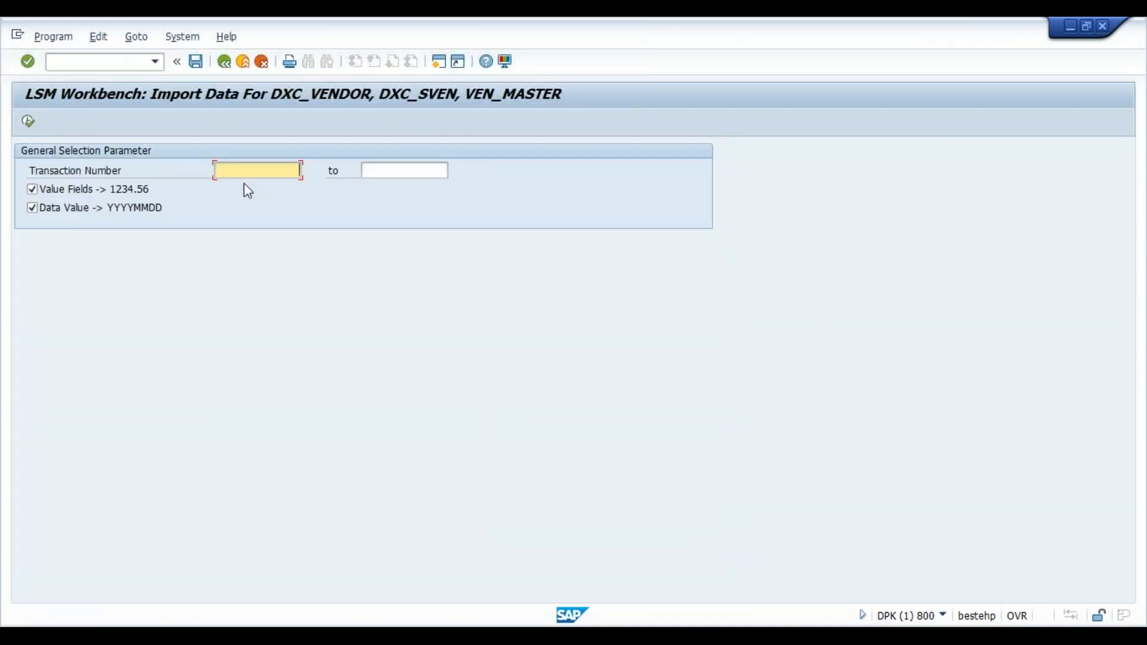
left_click(428, 170)
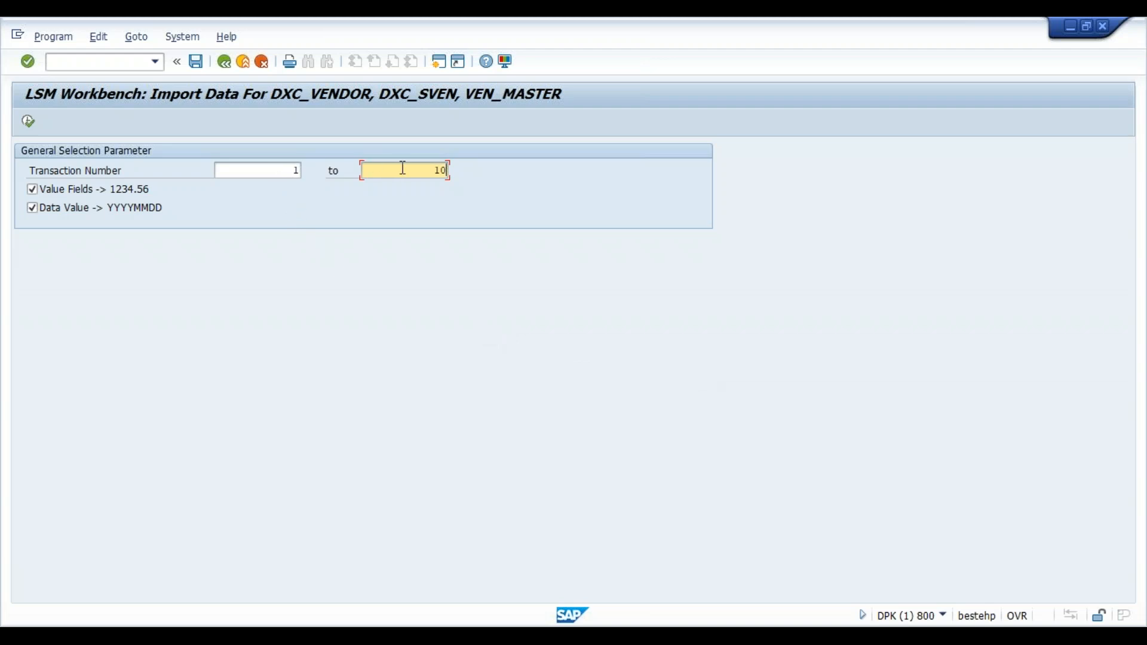
left_click(29, 121)
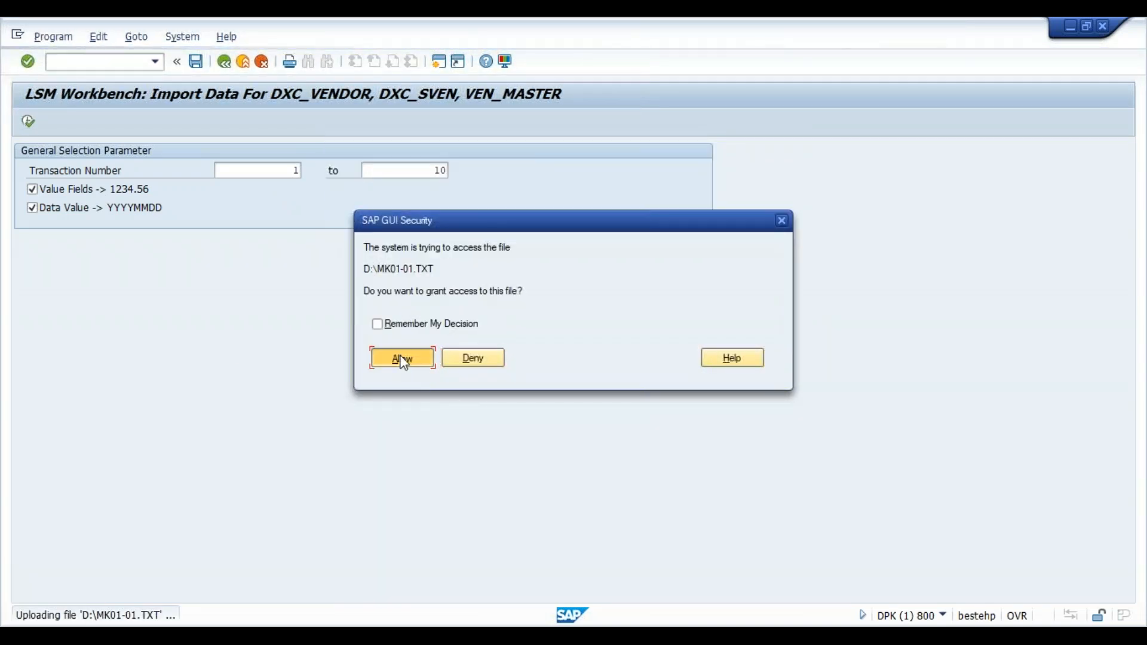
left_click(402, 358)
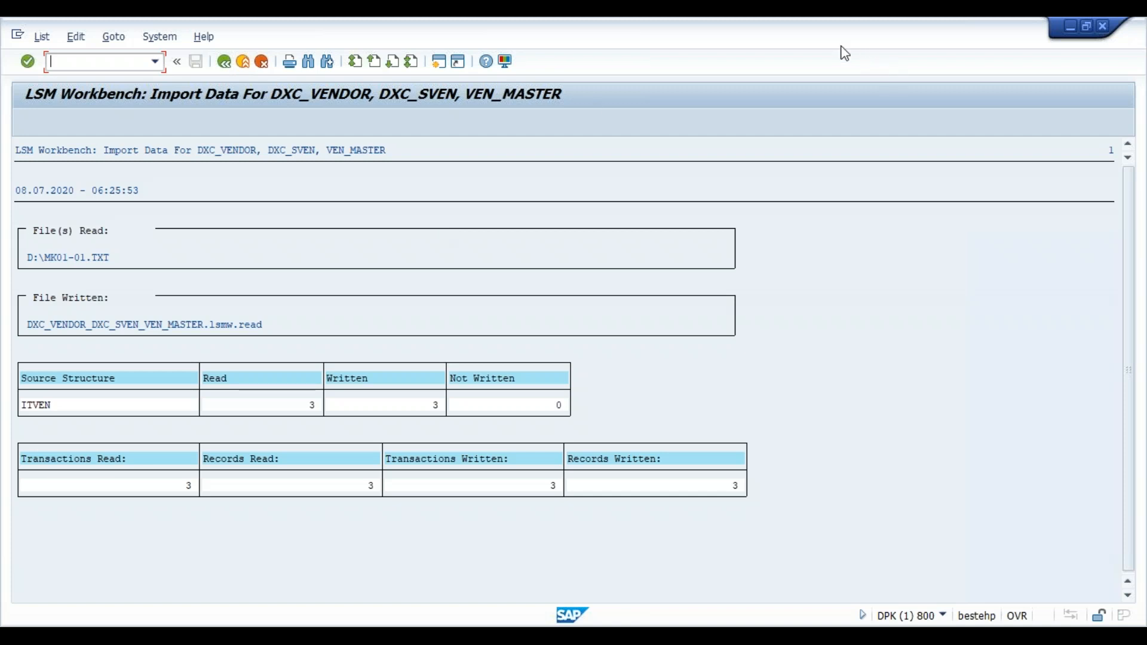
key("alt+Tab")
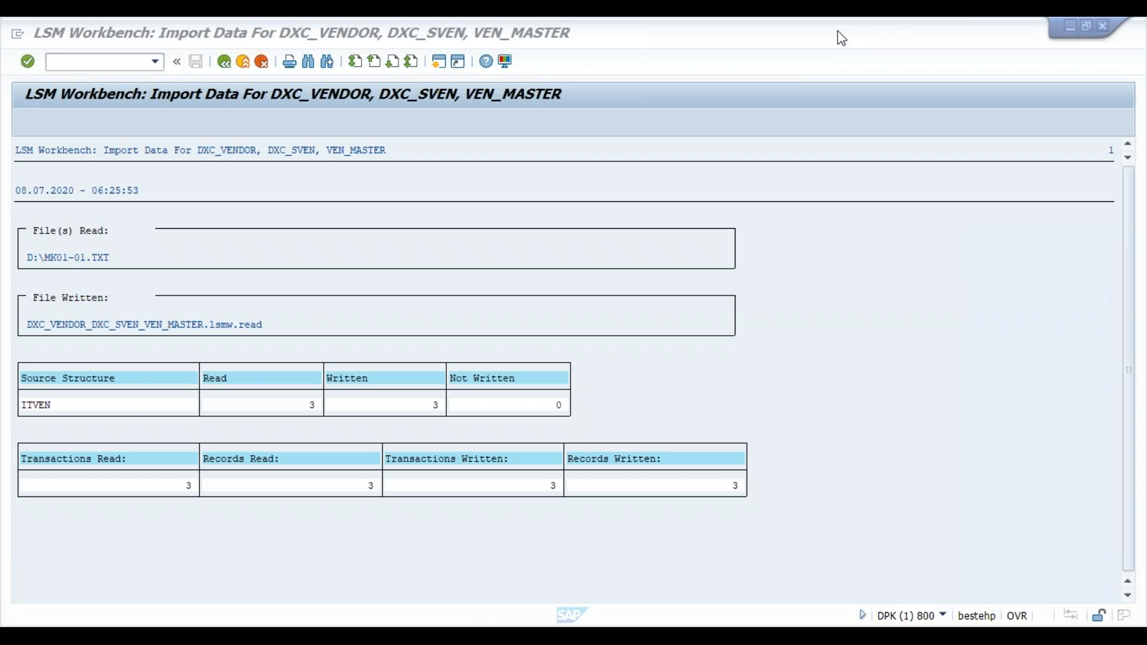
left_click(224, 62)
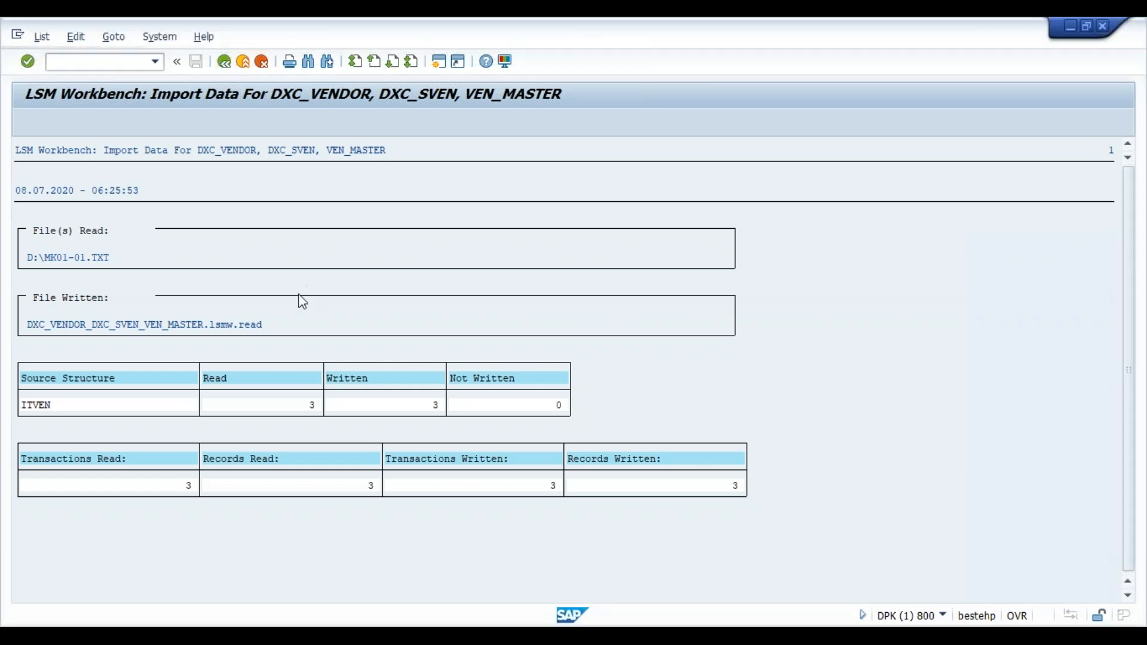
- Return to the process steps and run Display Read Data from line 1 to review the imported vendor records
left_click(225, 63)
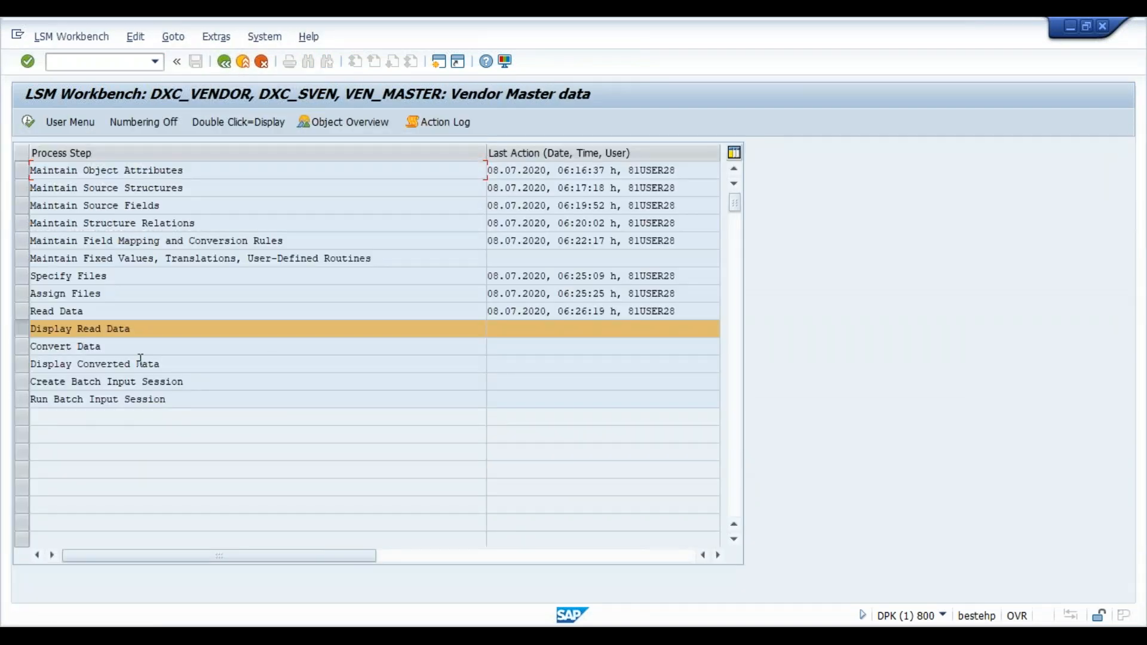
left_click(28, 121)
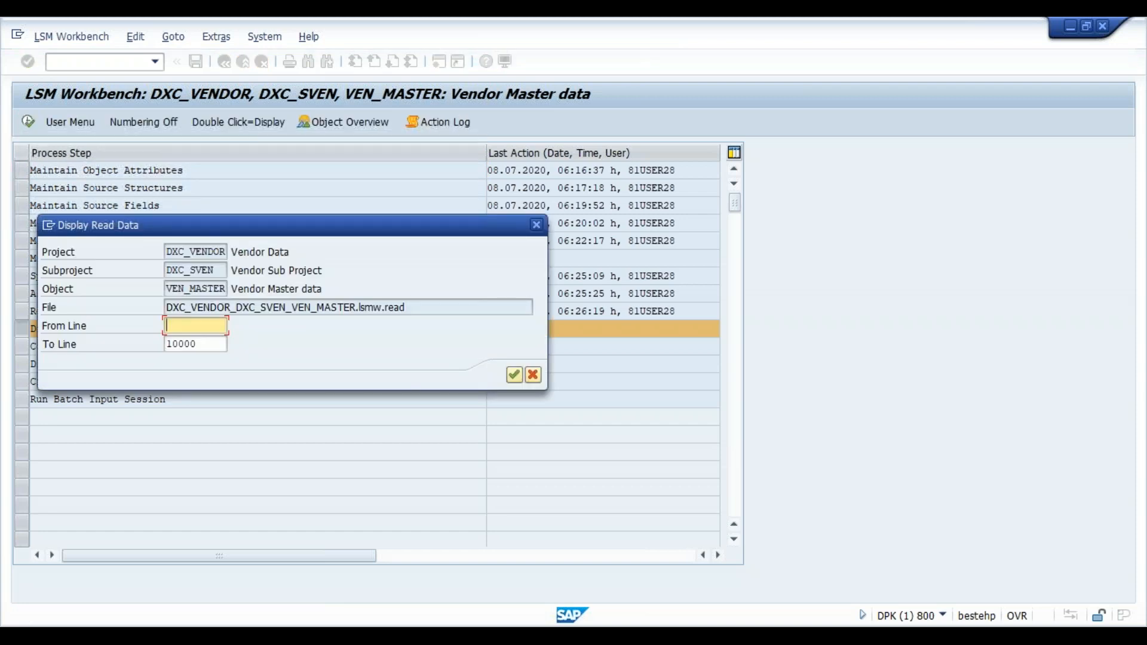
type("1")
left_click(514, 375)
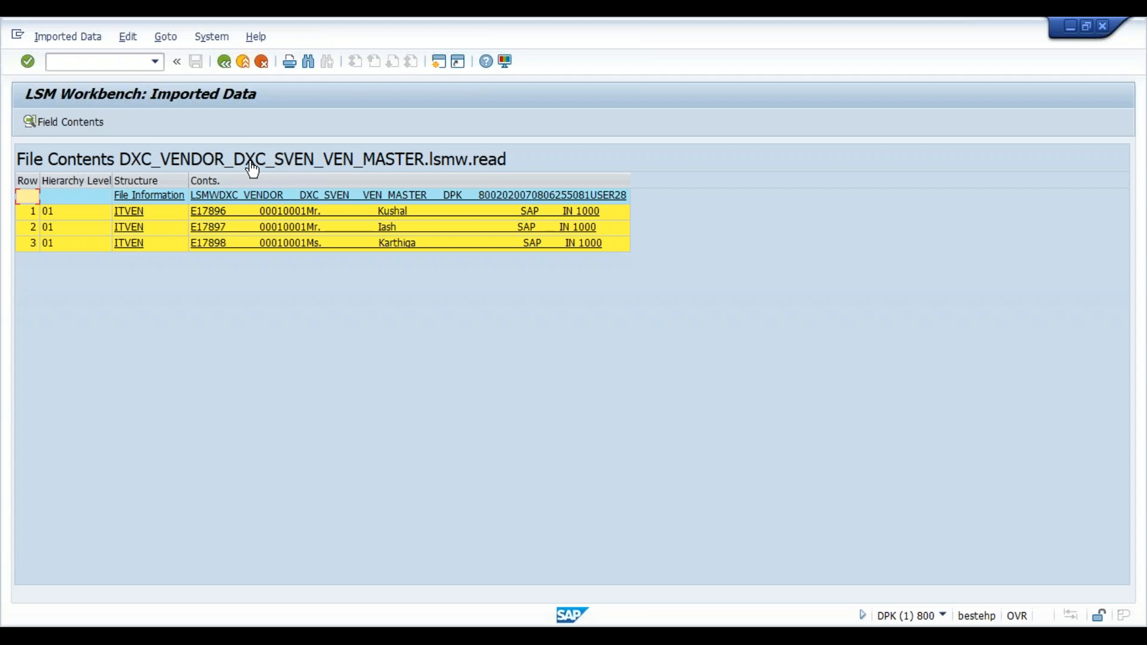
left_click(224, 62)
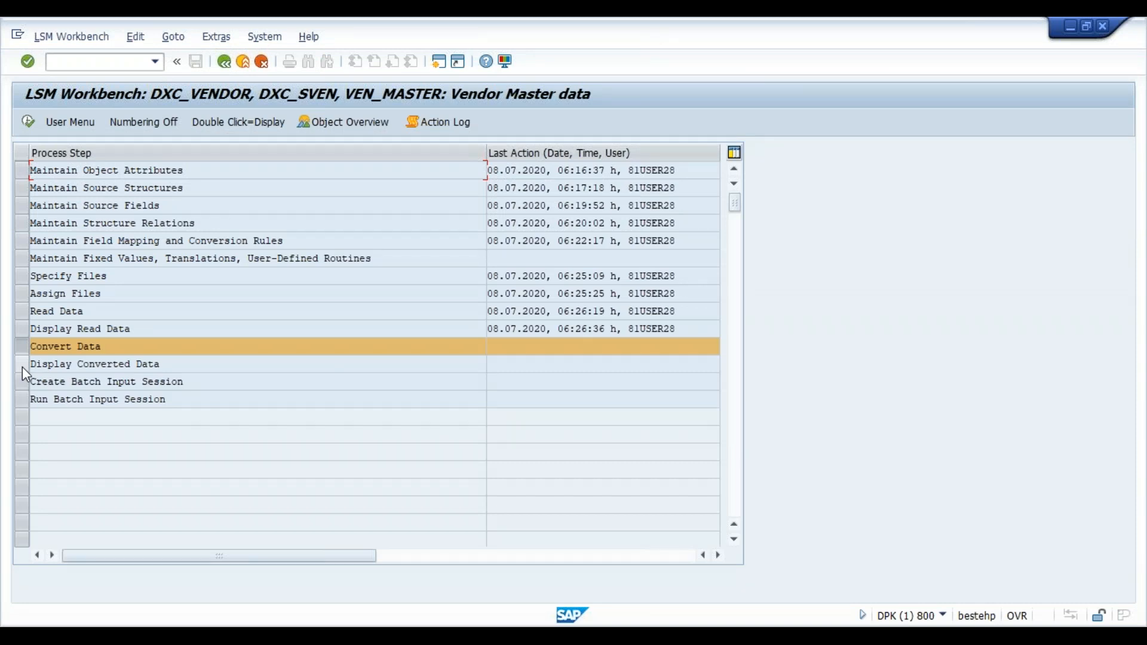
- Run Convert Data for transaction numbers 1 to 10 and return to the process steps
left_click(29, 121)
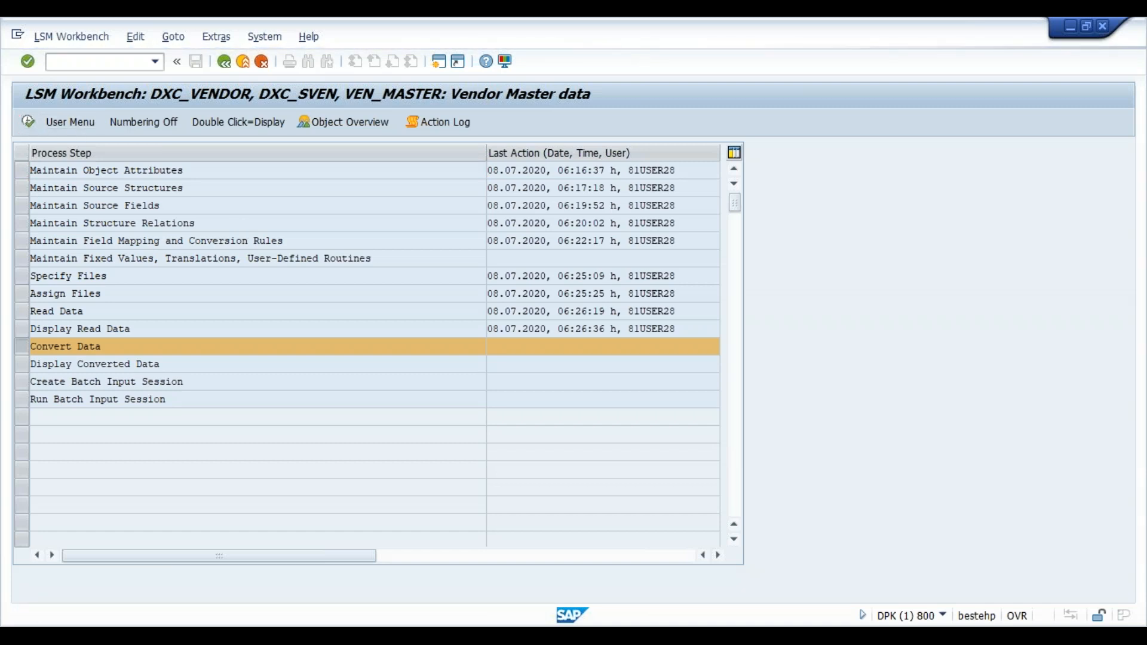
key("Tab")
type("1")
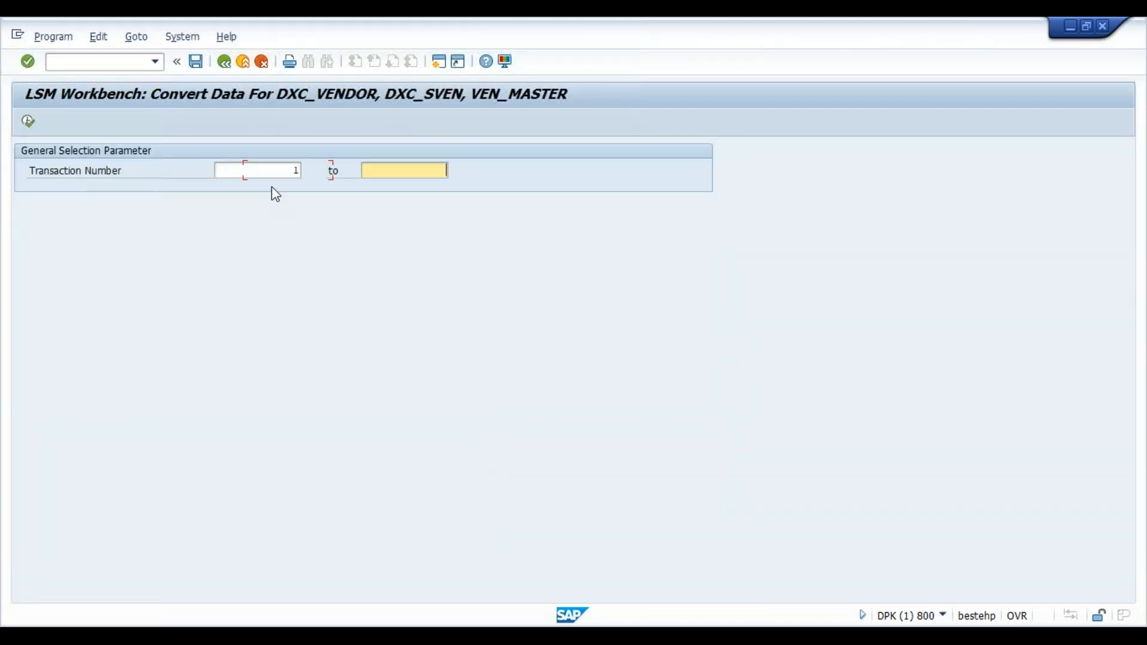
left_click(28, 121)
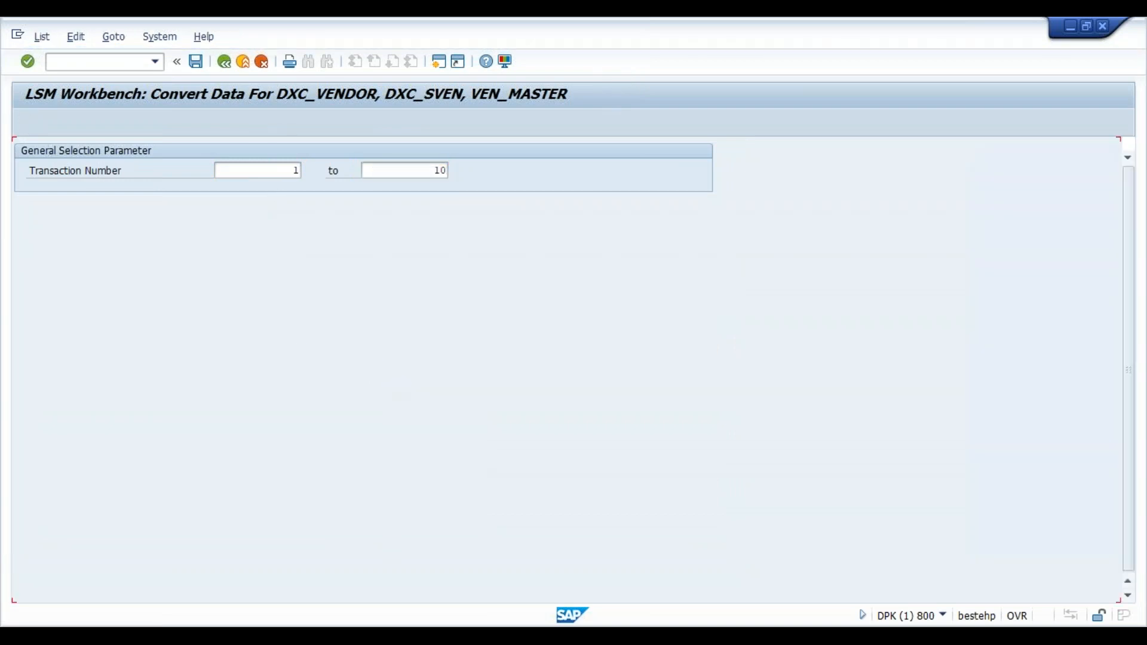
left_click(225, 62)
left_click(224, 62)
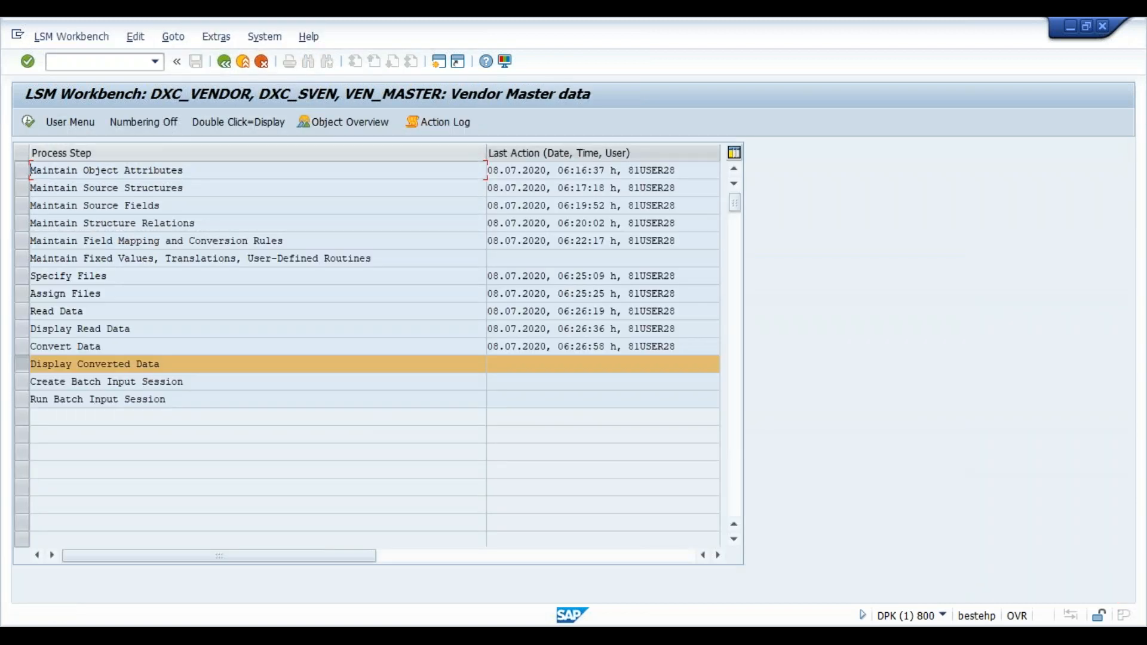
- Run Display Converted Data with the default line range, review the converted vendor records and return to the process steps
left_click(26, 122)
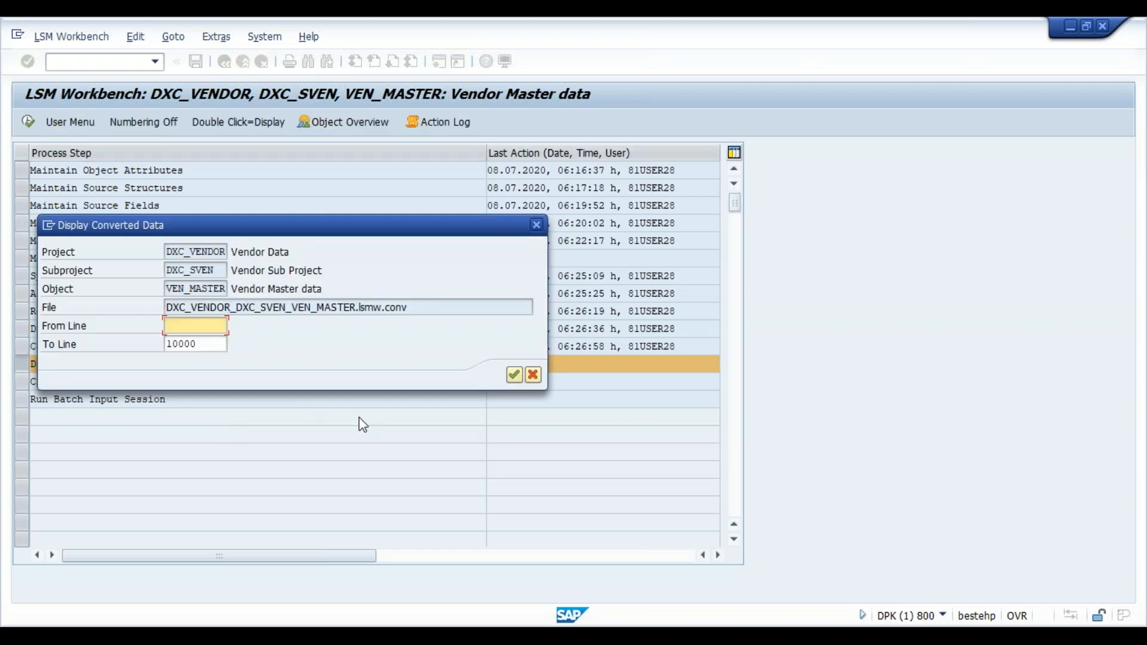
left_click(515, 373)
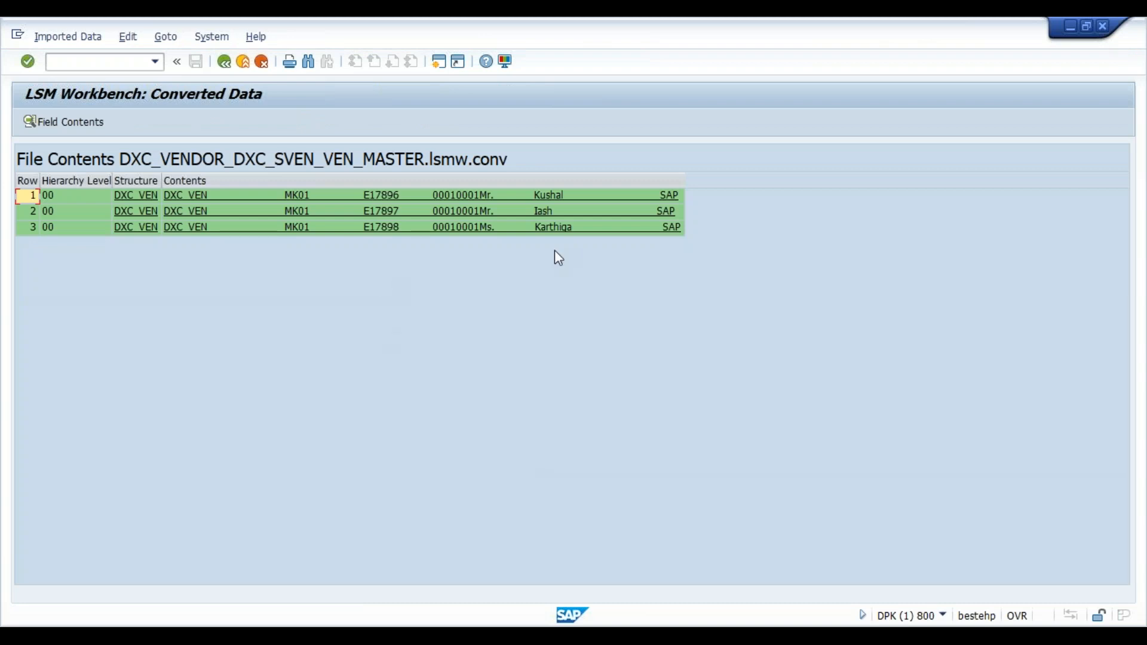
left_click(218, 64)
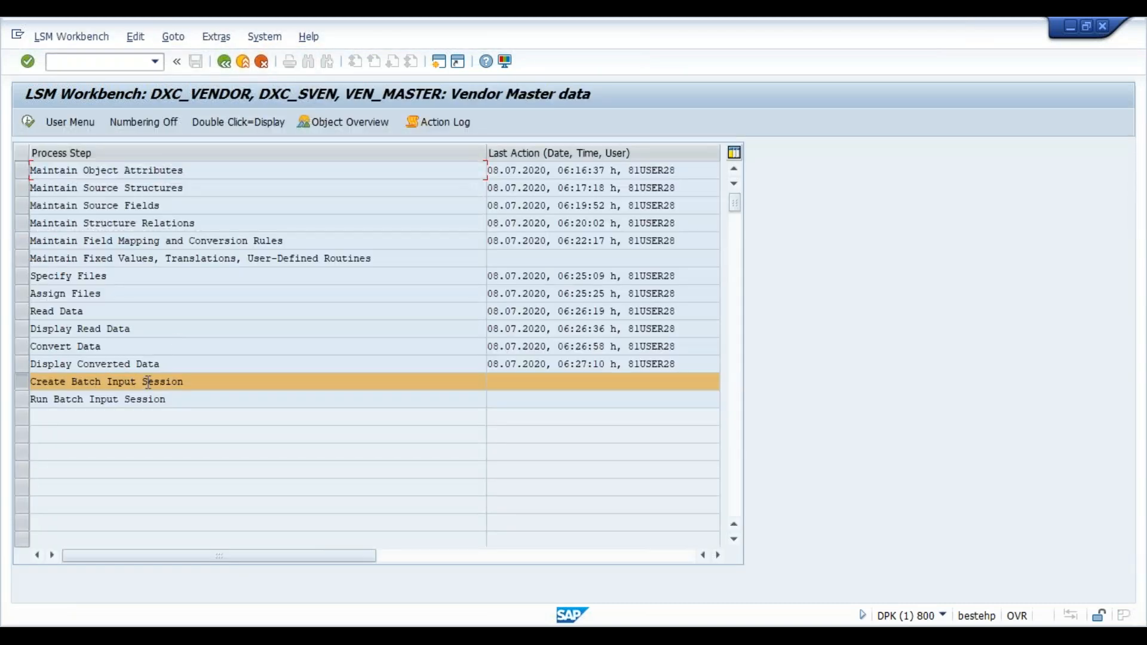
- Run Create Batch Input Session for VEN_MASTER from the converted file, with 2 transactions per BI folder
left_click(28, 122)
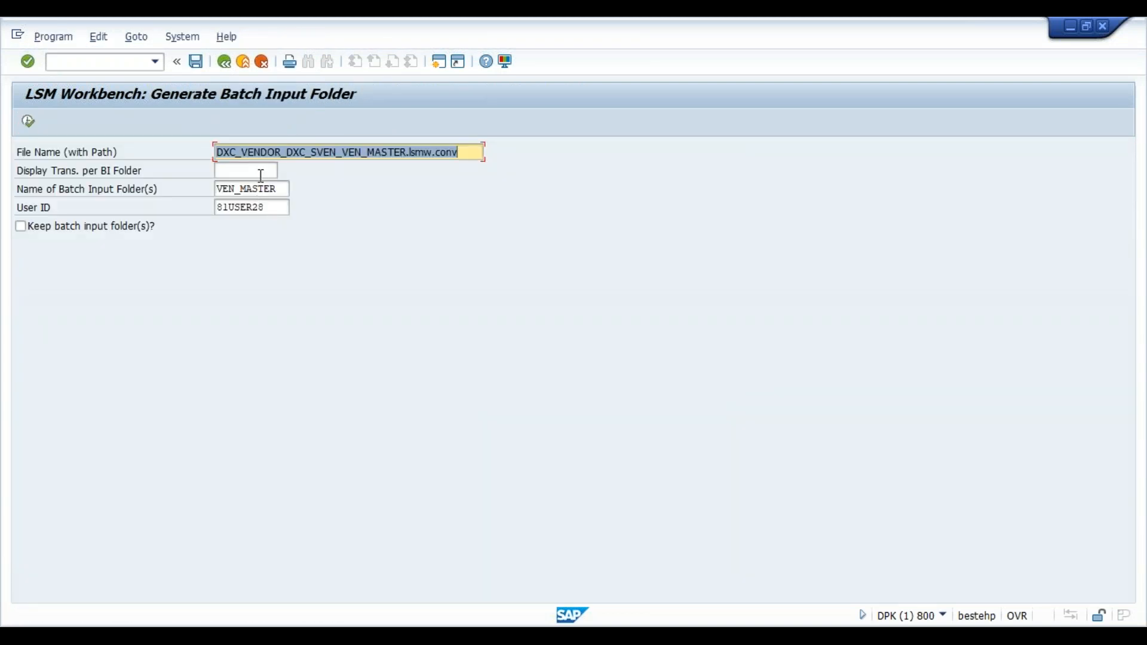
left_click(262, 172)
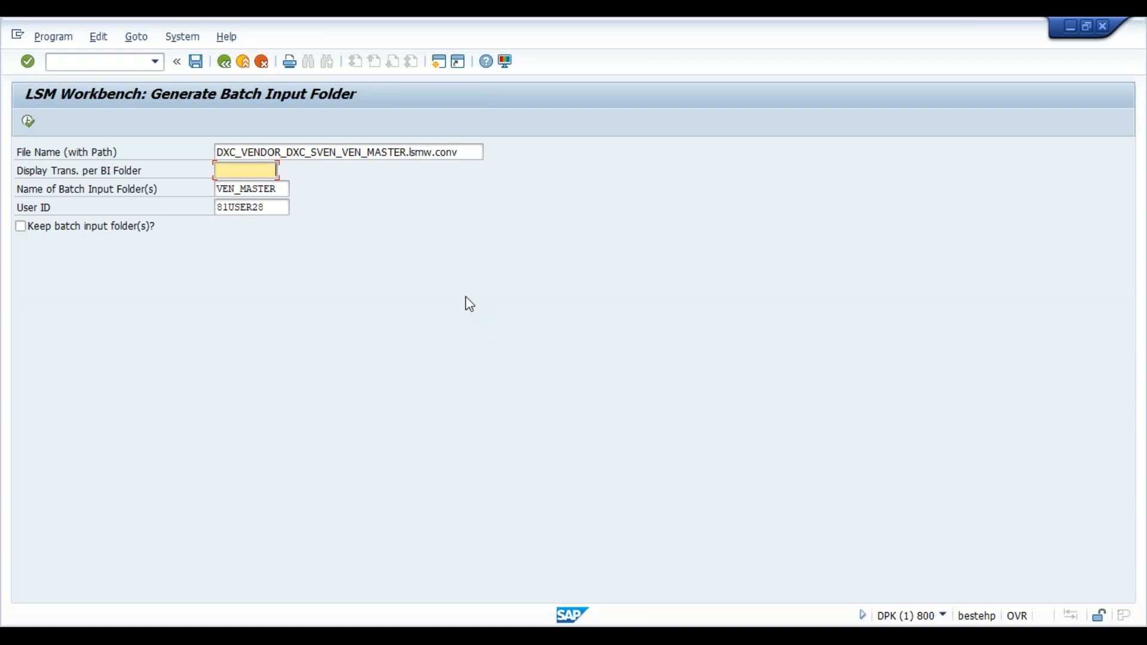
type("000")
key("BackSpace")
key("BackSpace")
key("BackSpace")
key("BackSpace")
key("alt+Tab")
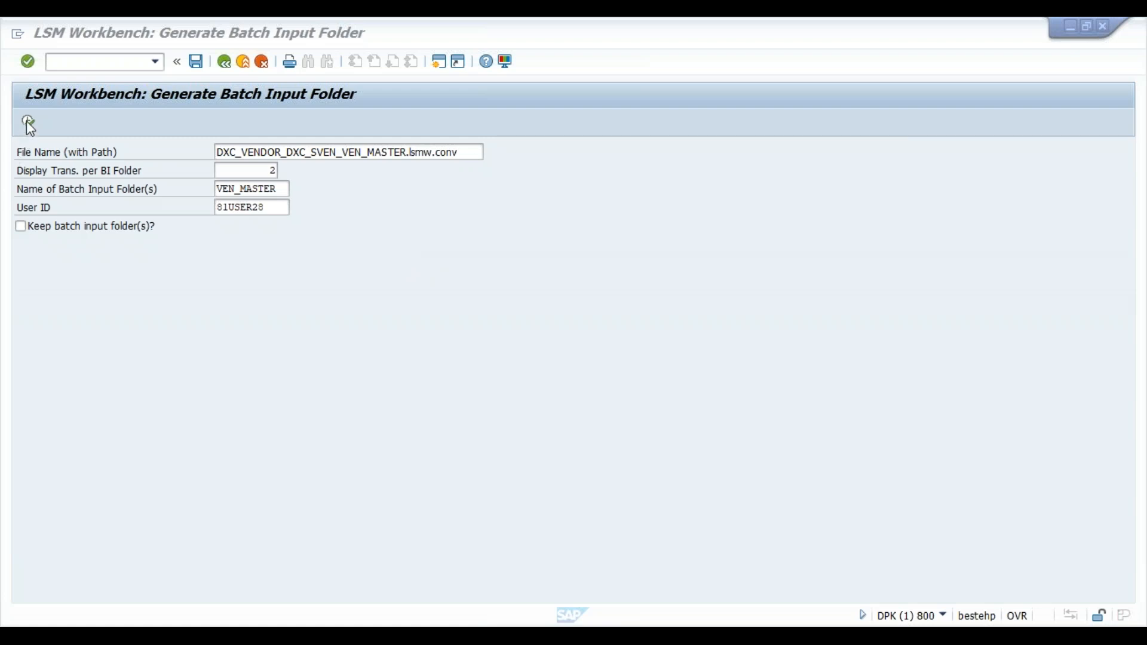
left_click(262, 171)
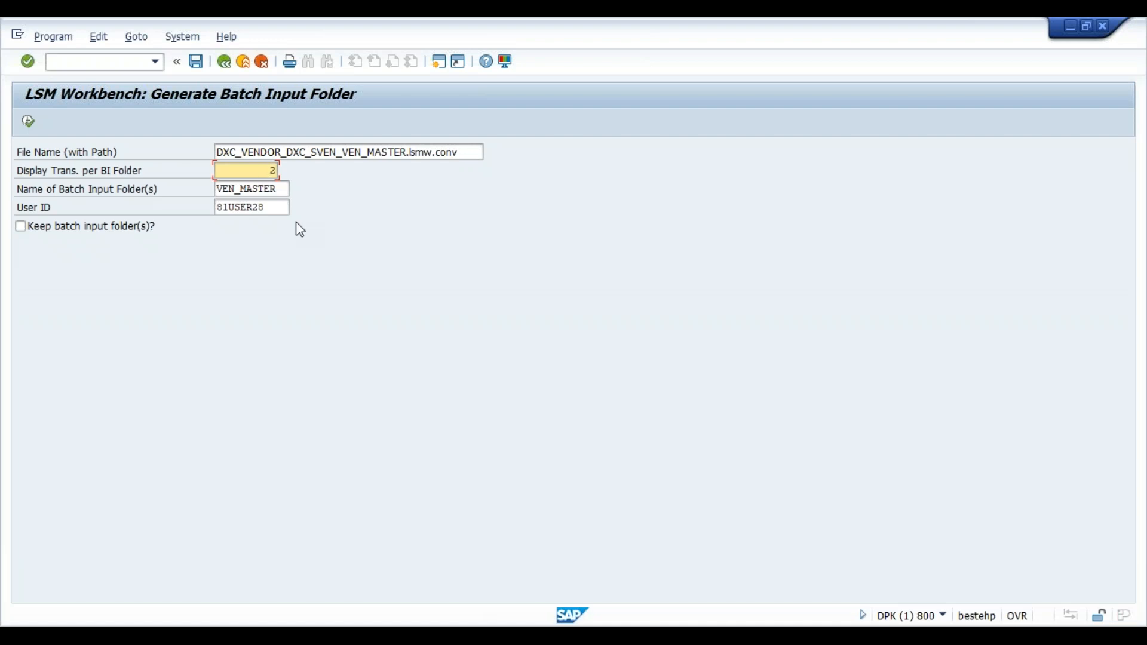
left_click(28, 123)
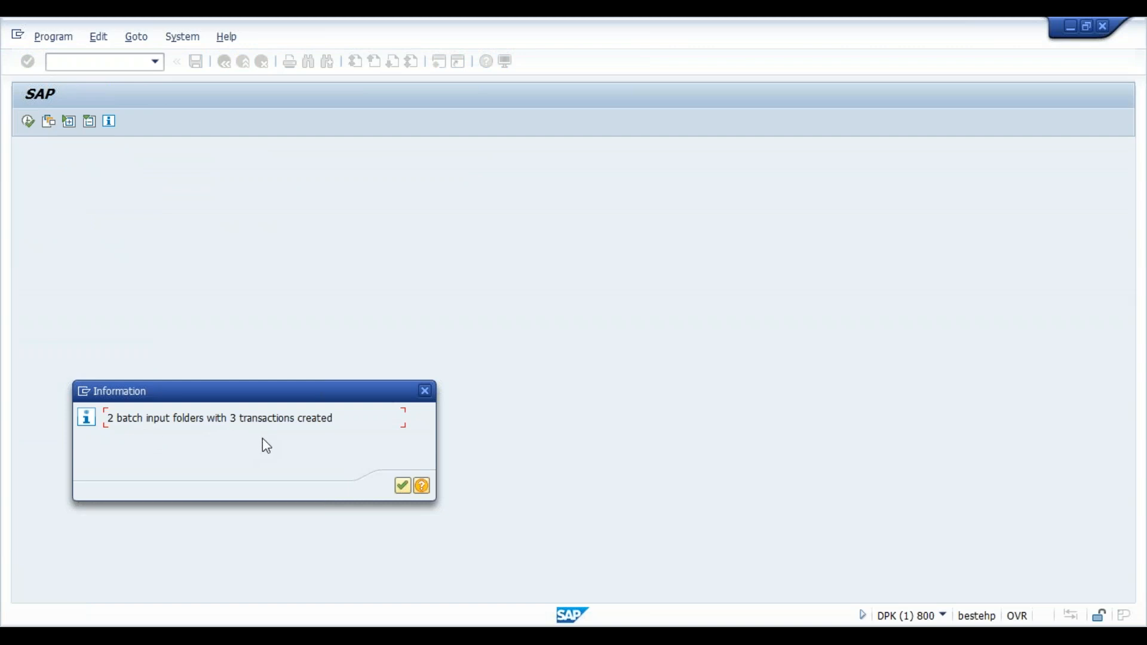
left_click(402, 486)
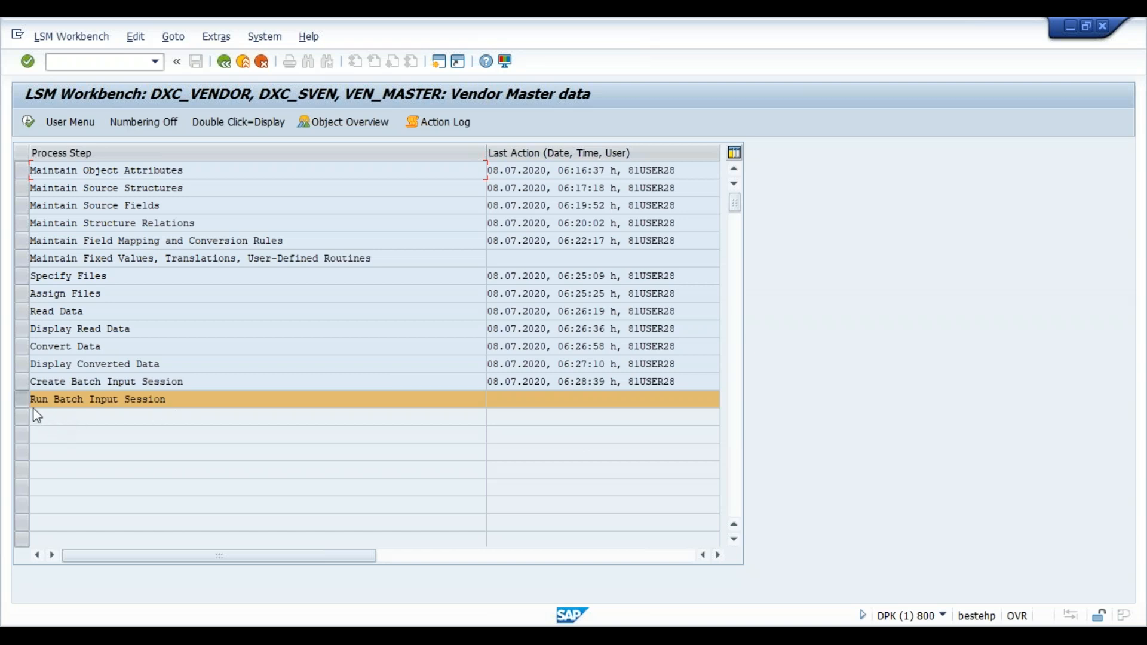
- Open Run Batch Input Session, process the first VEN_MASTER session in the foreground and submit OK-Code /00 on the Create Vendor initial screen
left_click(27, 120)
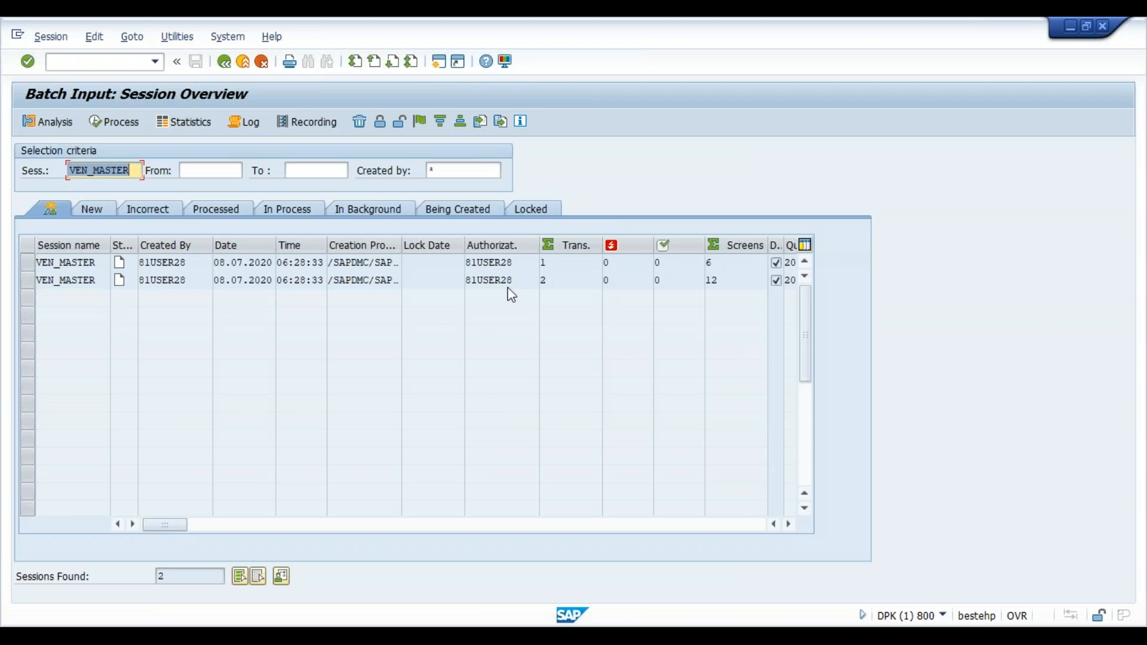
left_click(26, 263)
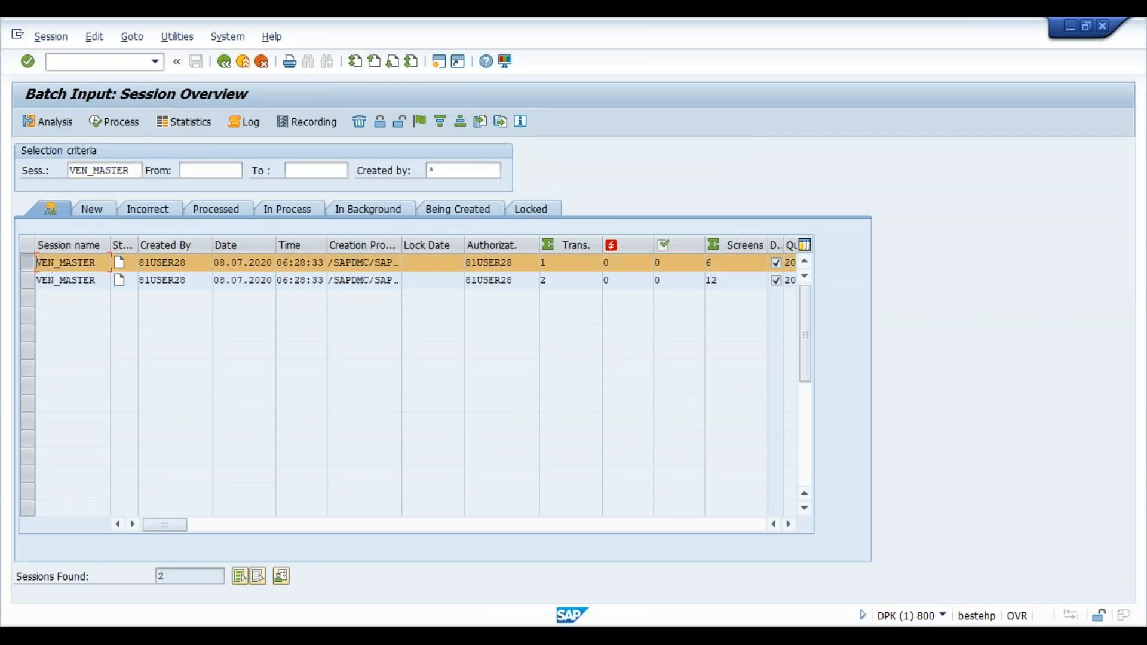
left_click(114, 122)
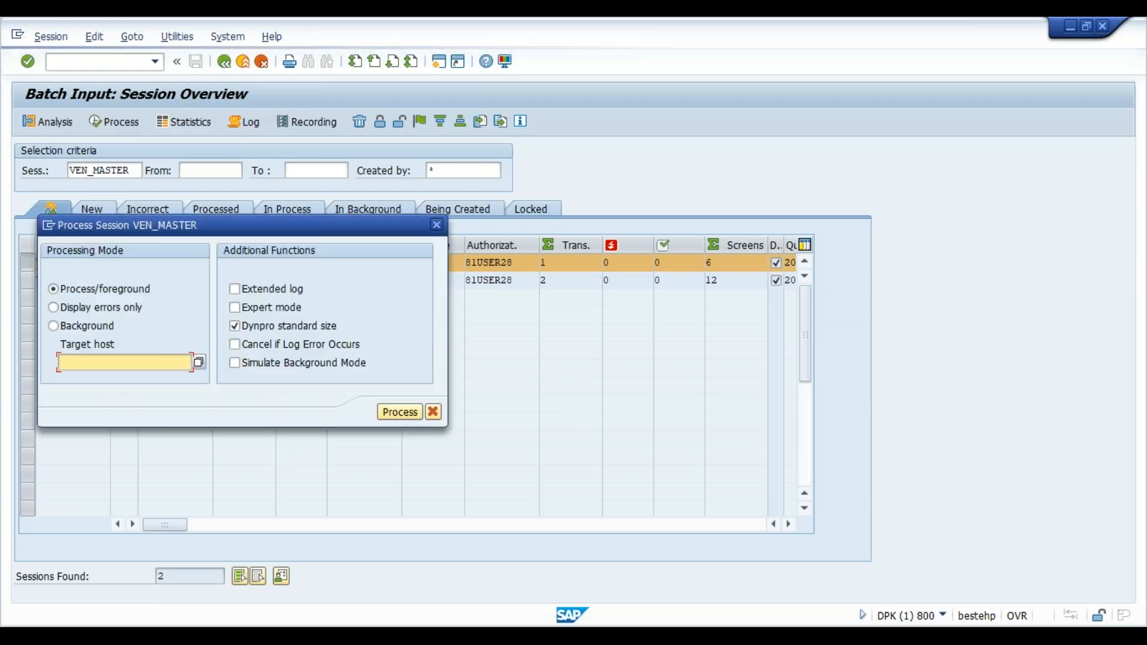
left_click(408, 412)
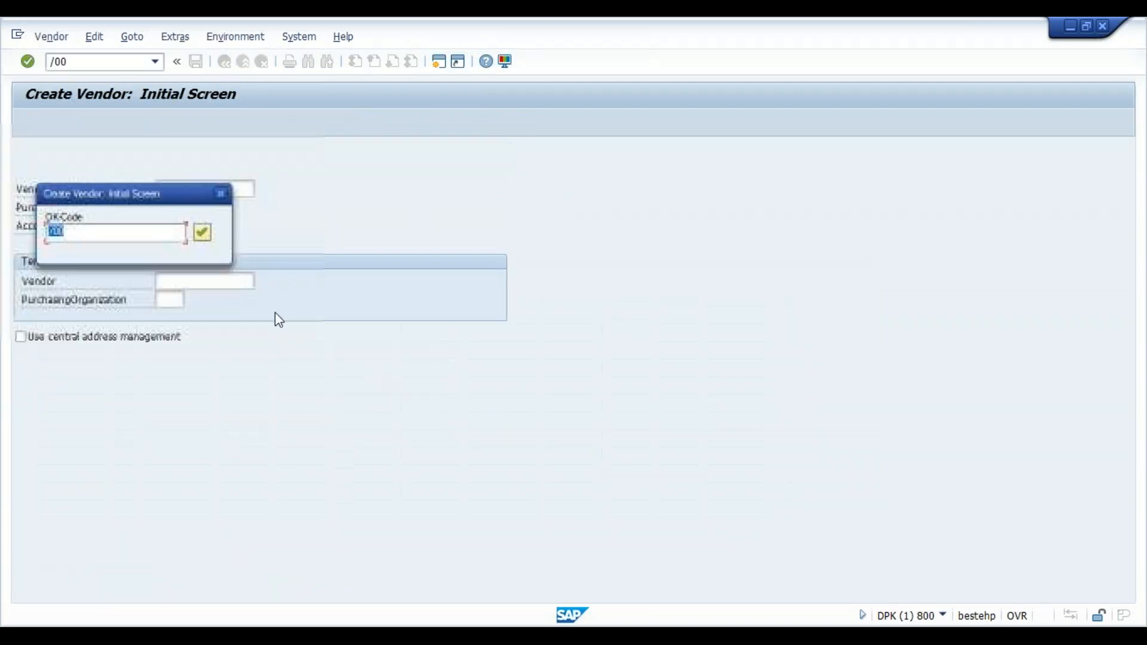
left_click_drag(118, 199, 605, 209)
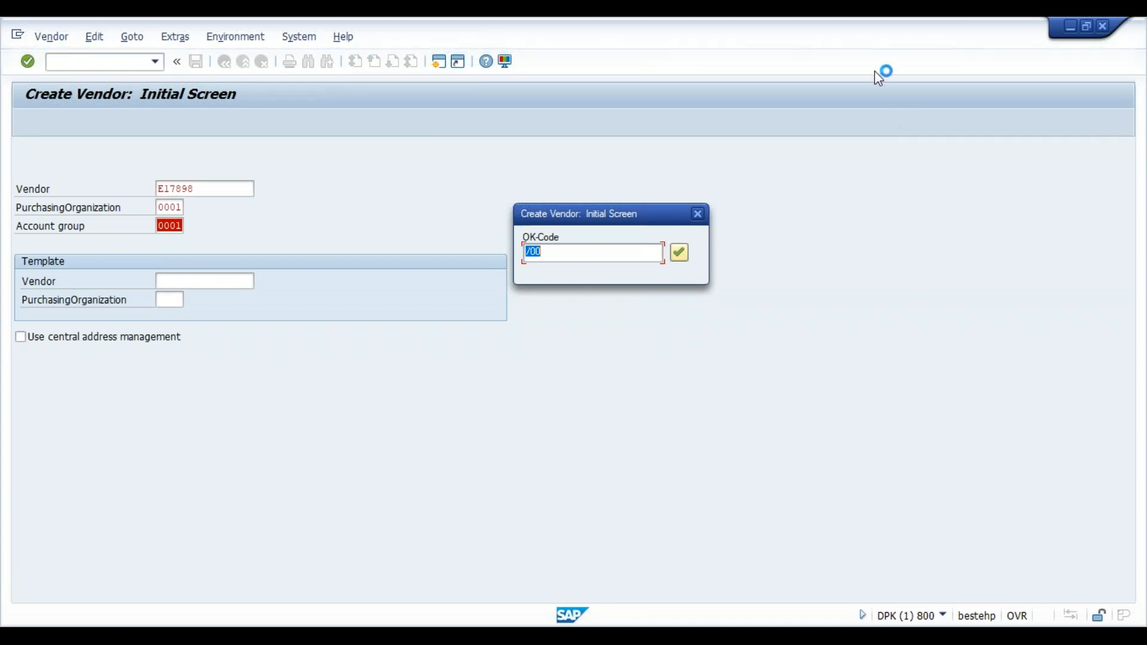
key("Return")
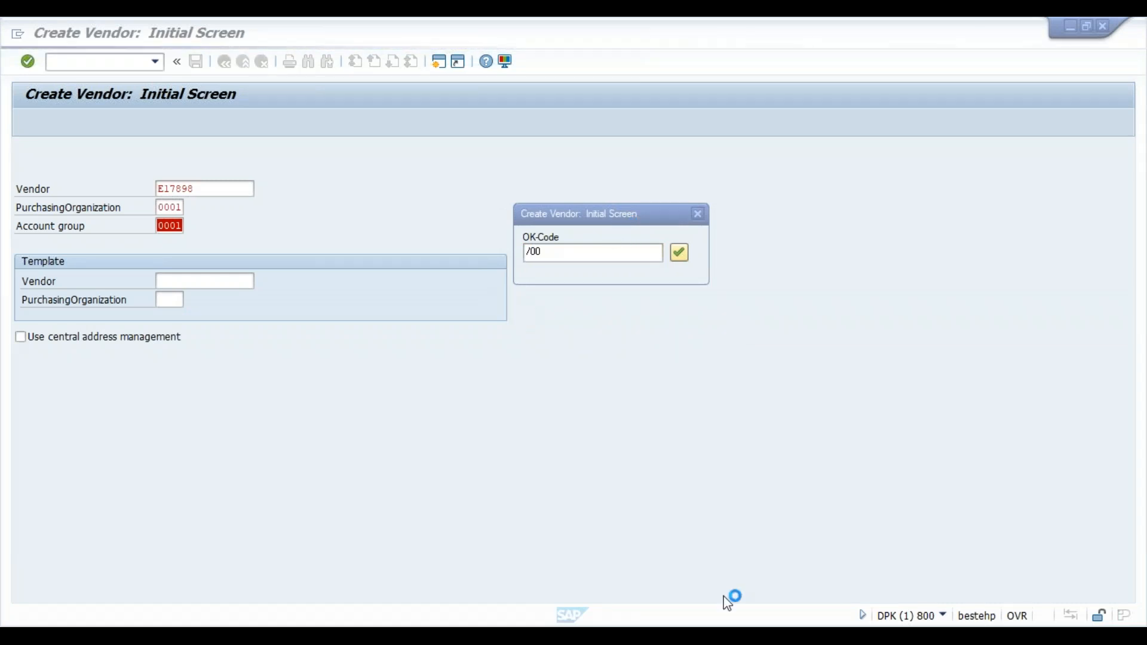
mouse_move(885, 637)
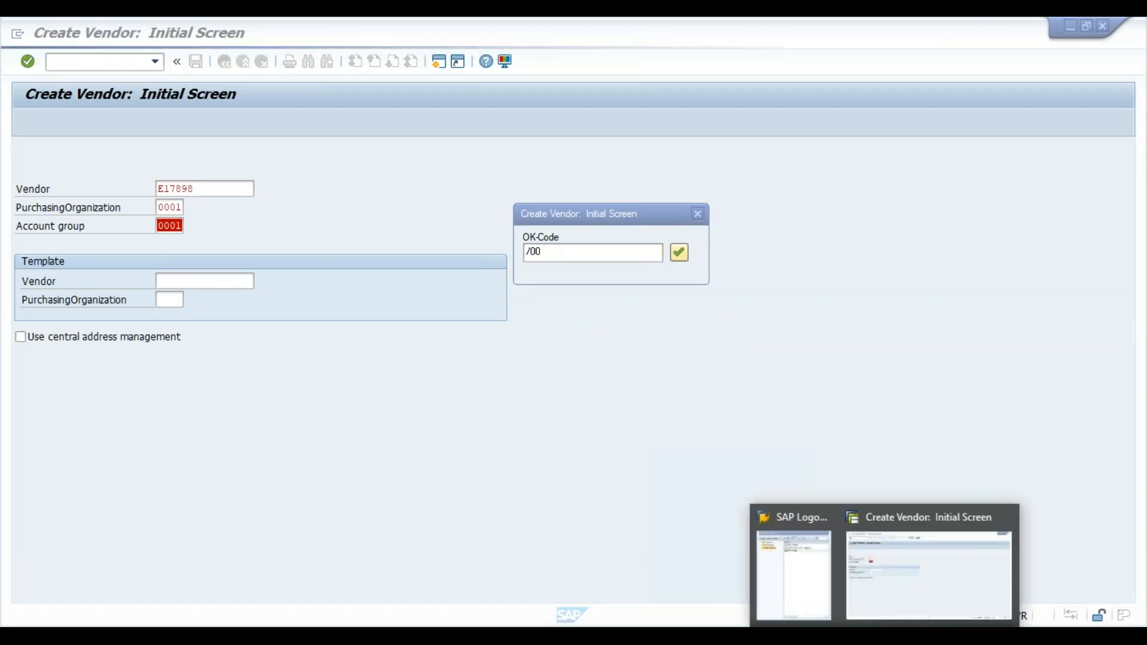
left_click(896, 604)
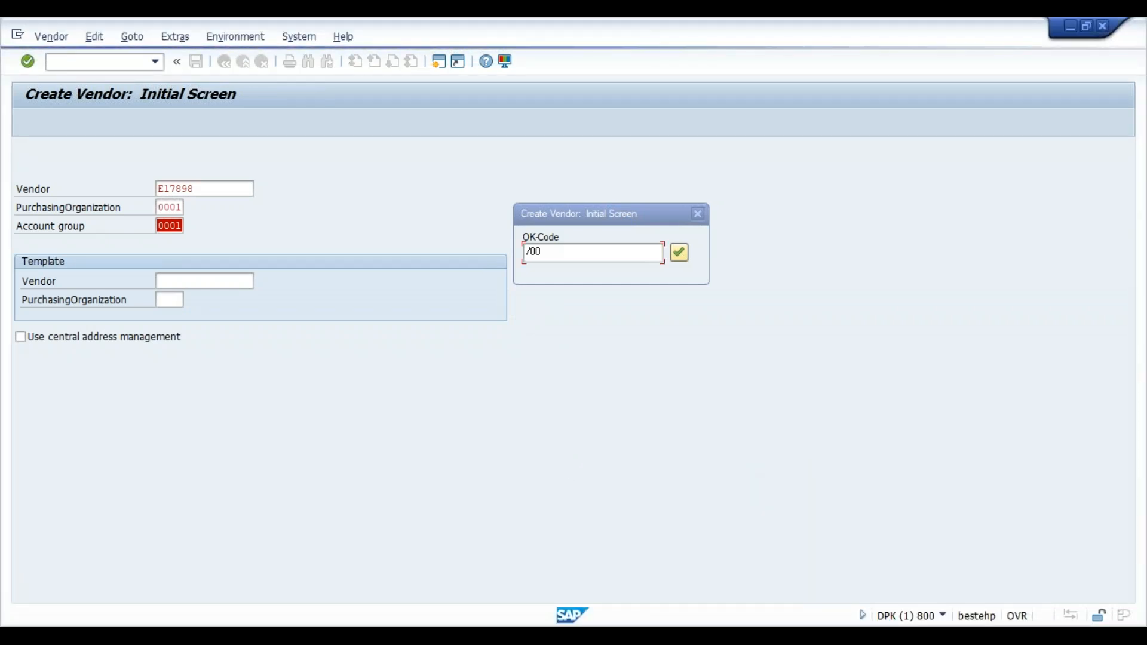
left_click(885, 636)
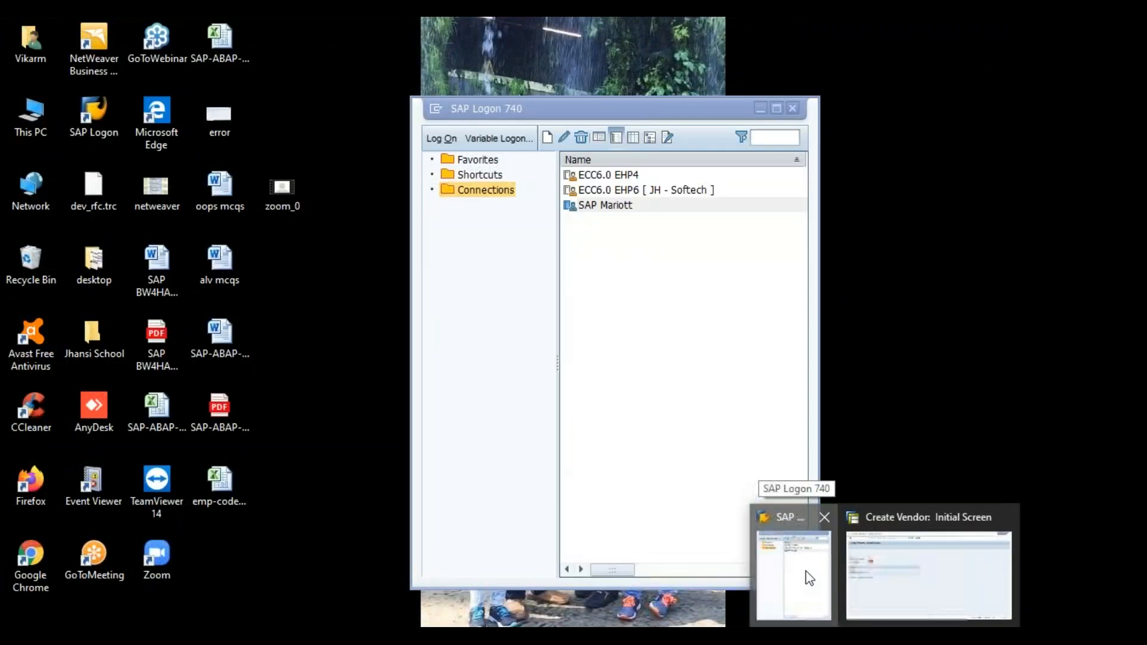
left_click(807, 573)
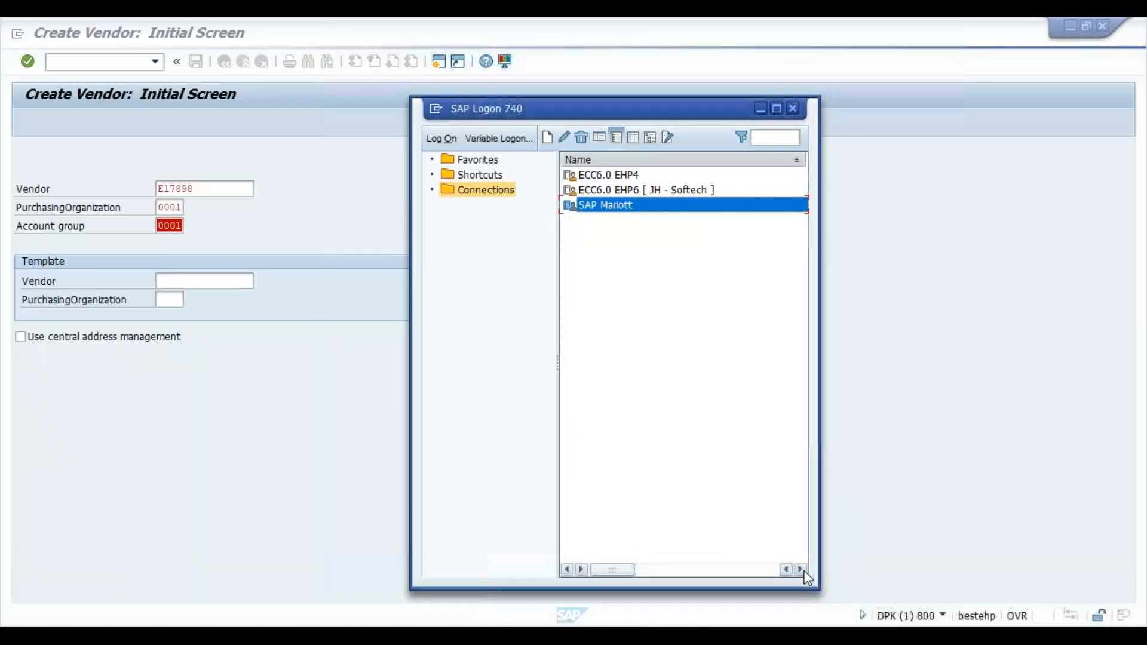
left_click(760, 110)
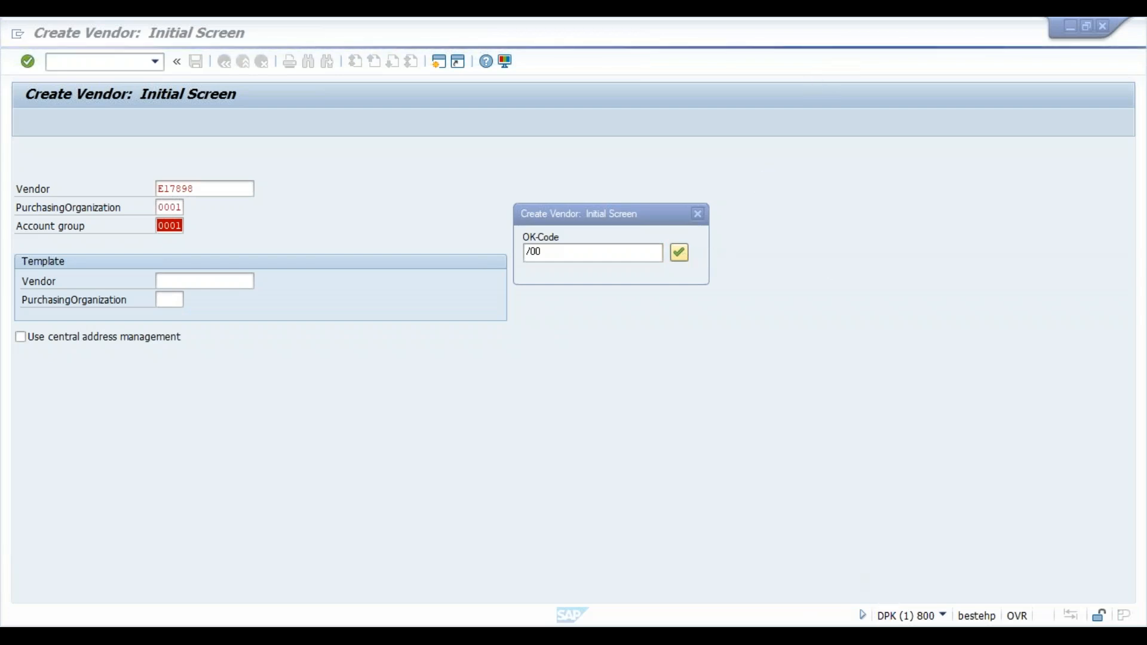
- Switch to SAP Logon, try to connect to SAP Mariott, and decline the detailed error description
mouse_move(884, 626)
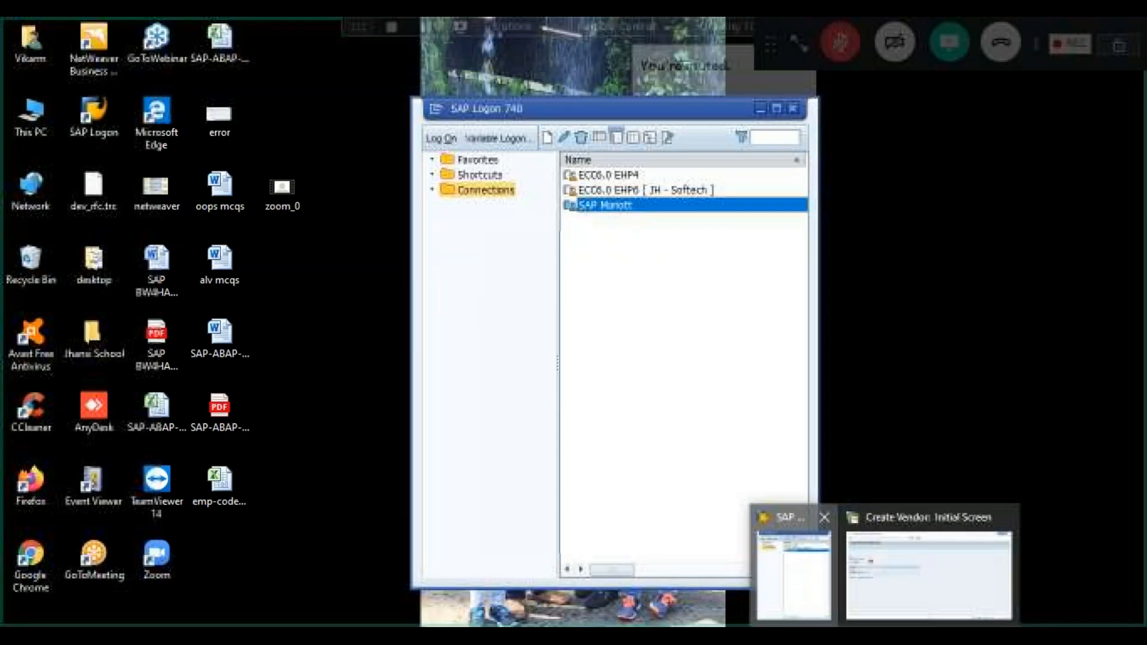
left_click(787, 558)
double_click(617, 211)
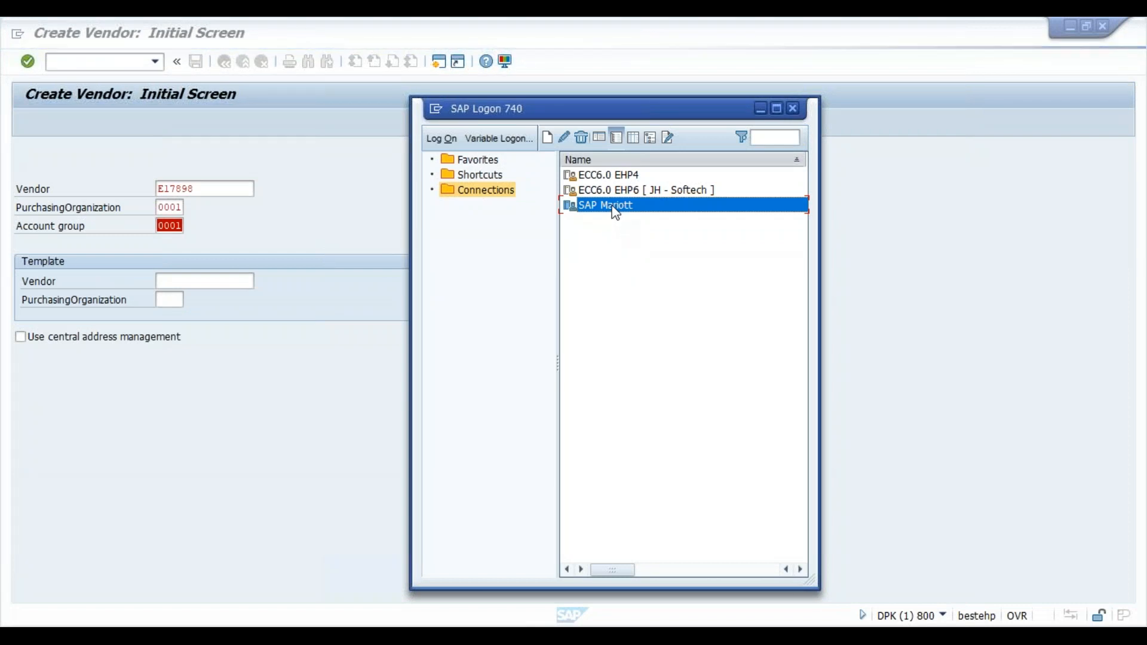
left_click(759, 109)
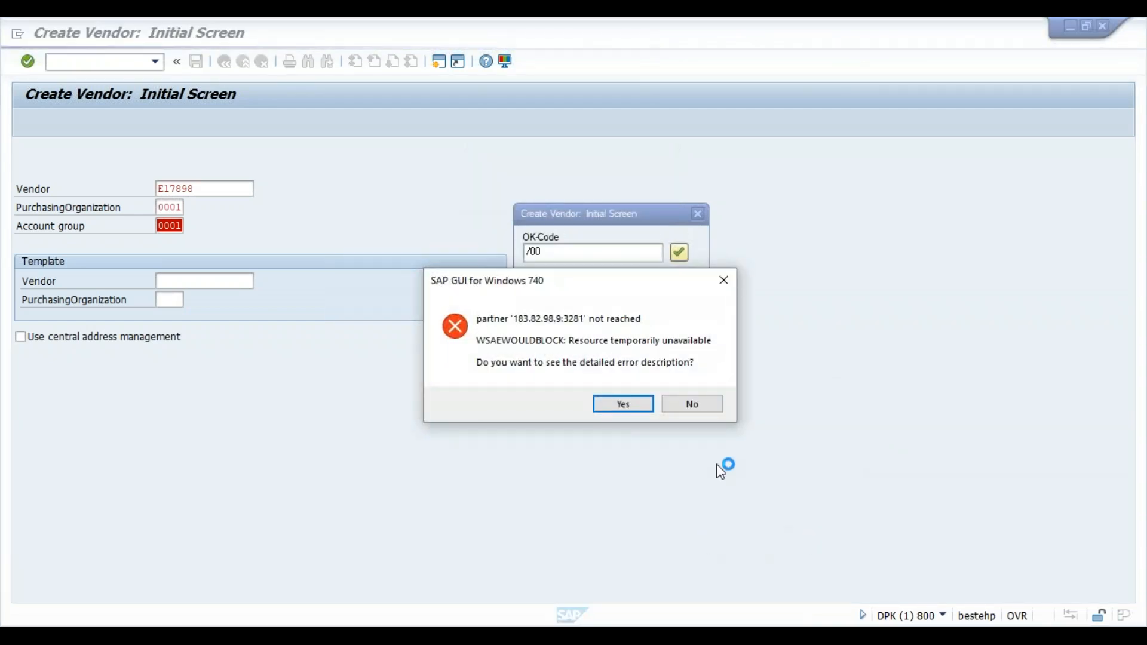
left_click(692, 405)
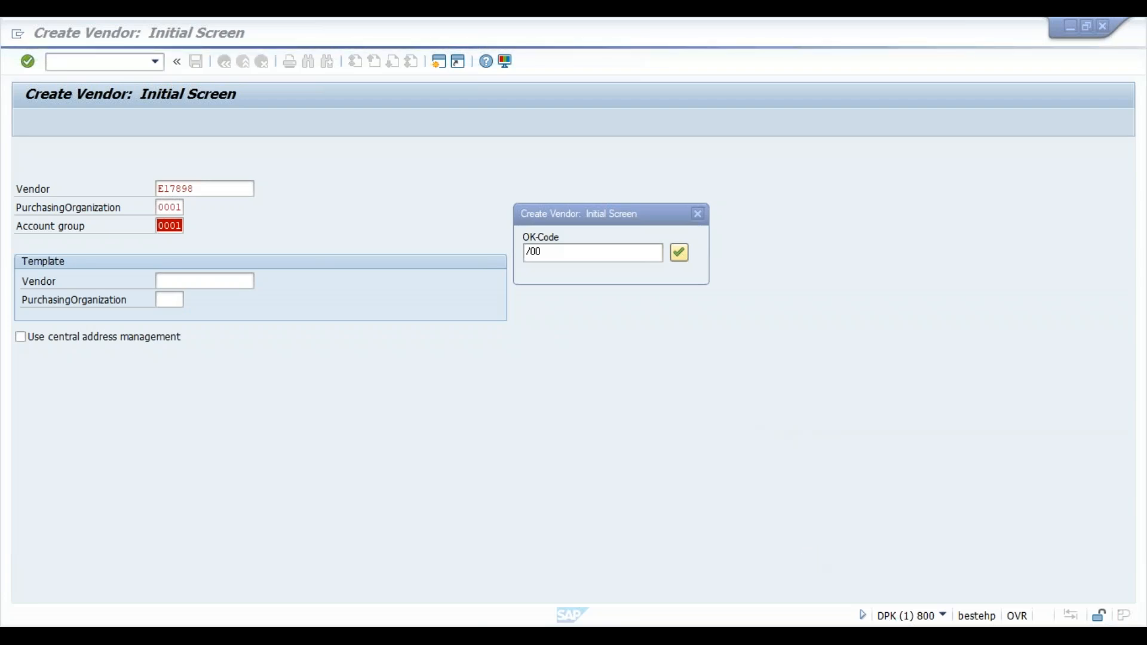
- Check the computer's Wi-Fi connection status and return to the Create Vendor screen
mouse_move(884, 636)
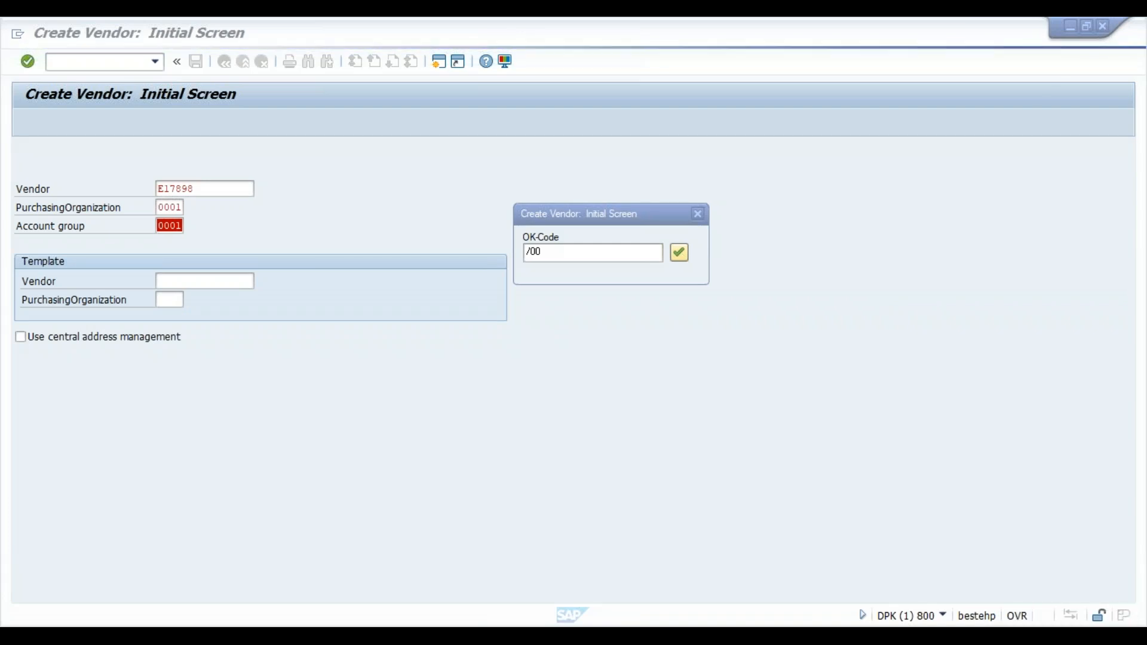
left_click(989, 637)
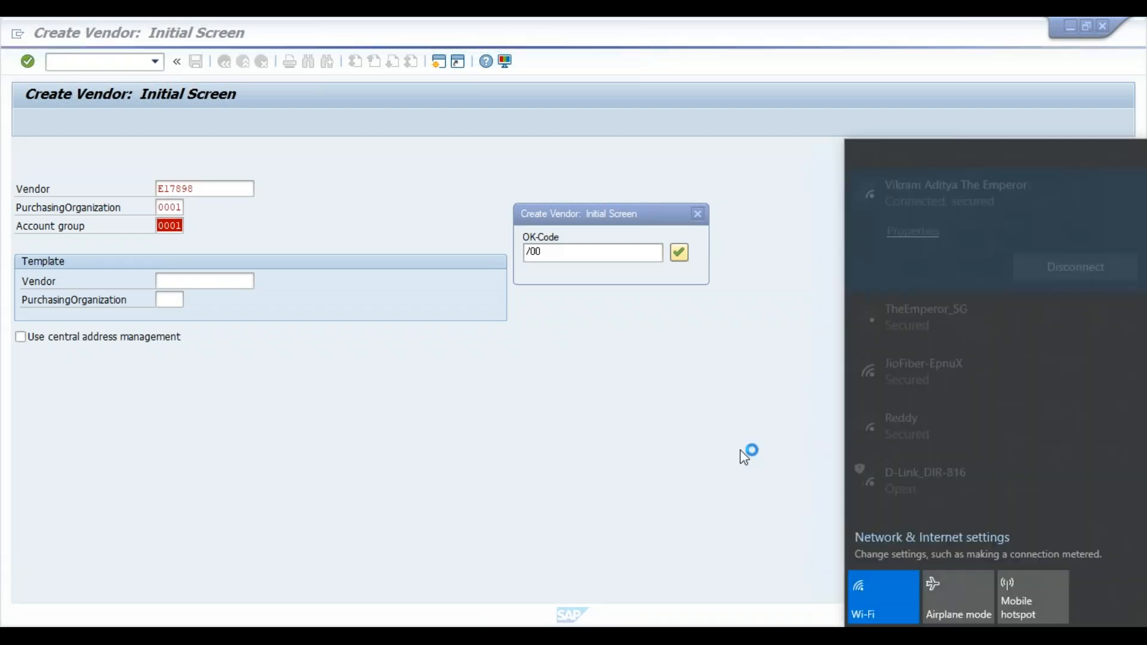
left_click(746, 457)
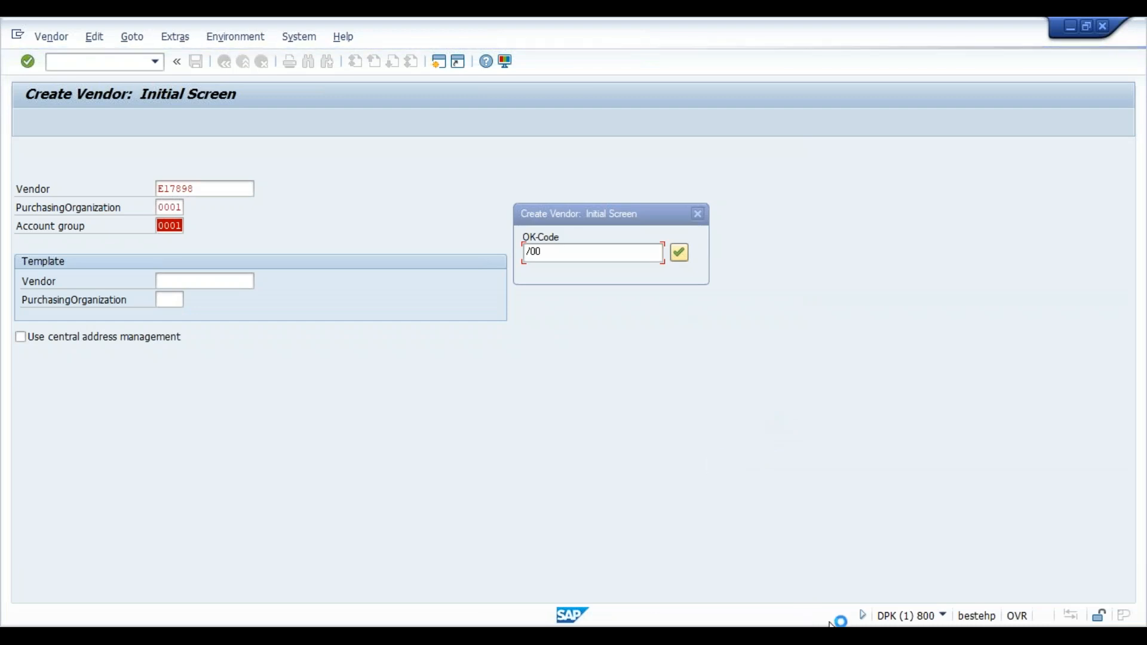
- Switch to SAP Logon and open the SAP Mariott connection
left_click(989, 637)
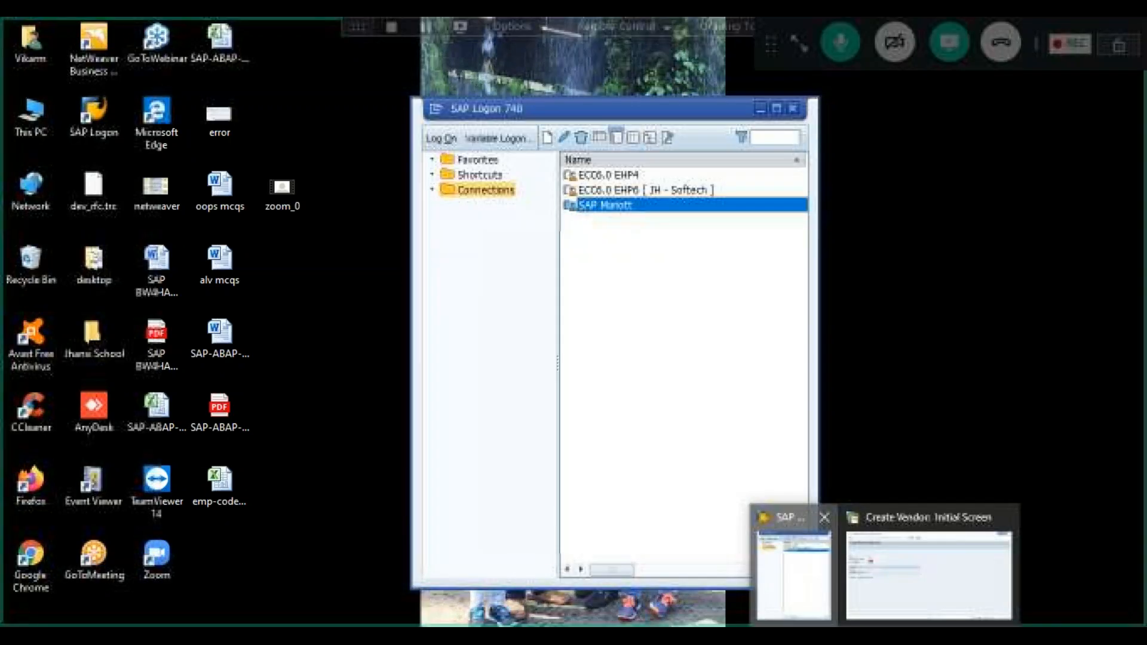
left_click(800, 583)
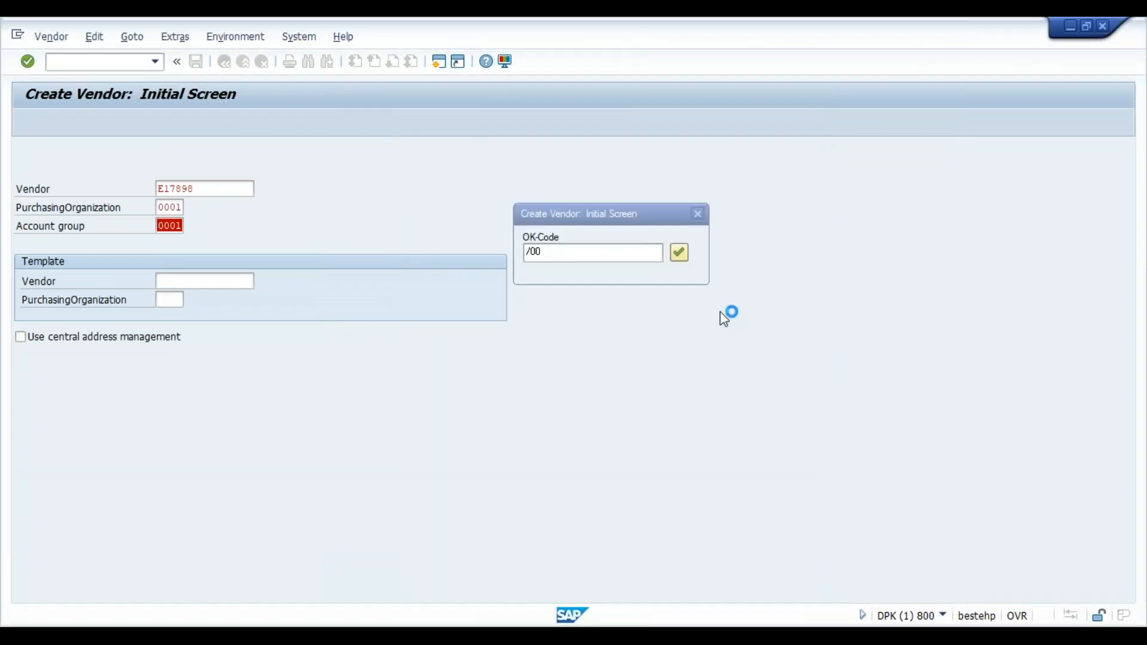
key("Return")
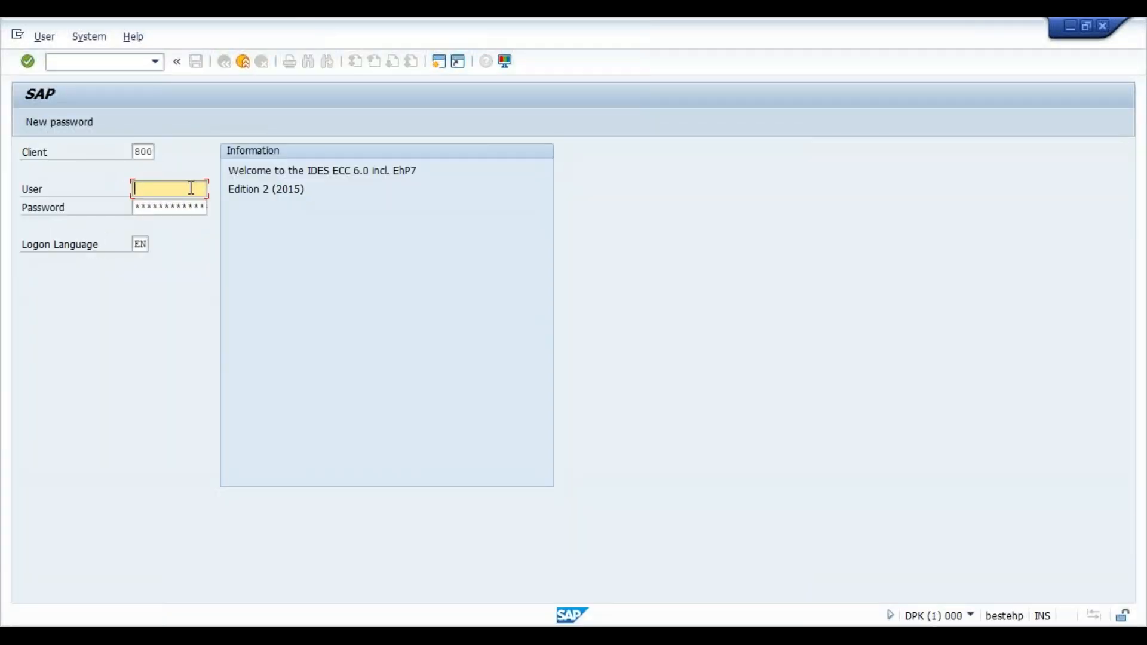
- Log on to client 800 with the user ID and password, end other logons, and dismiss the system message
left_click(191, 188)
key("Down")
key("Tab")
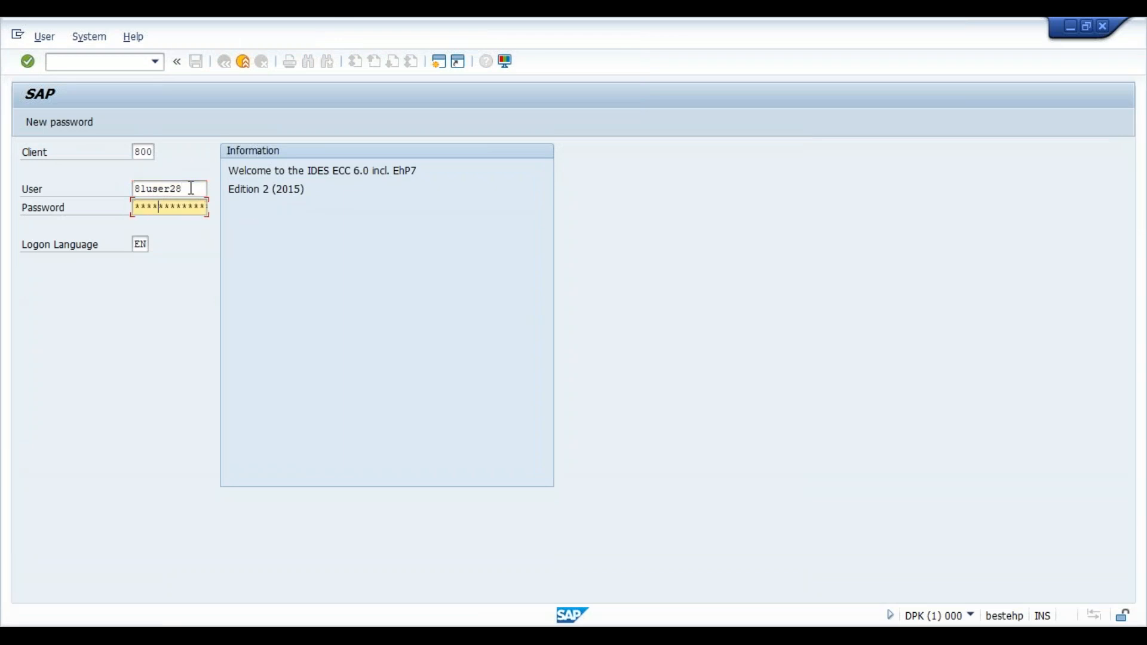
key("Return")
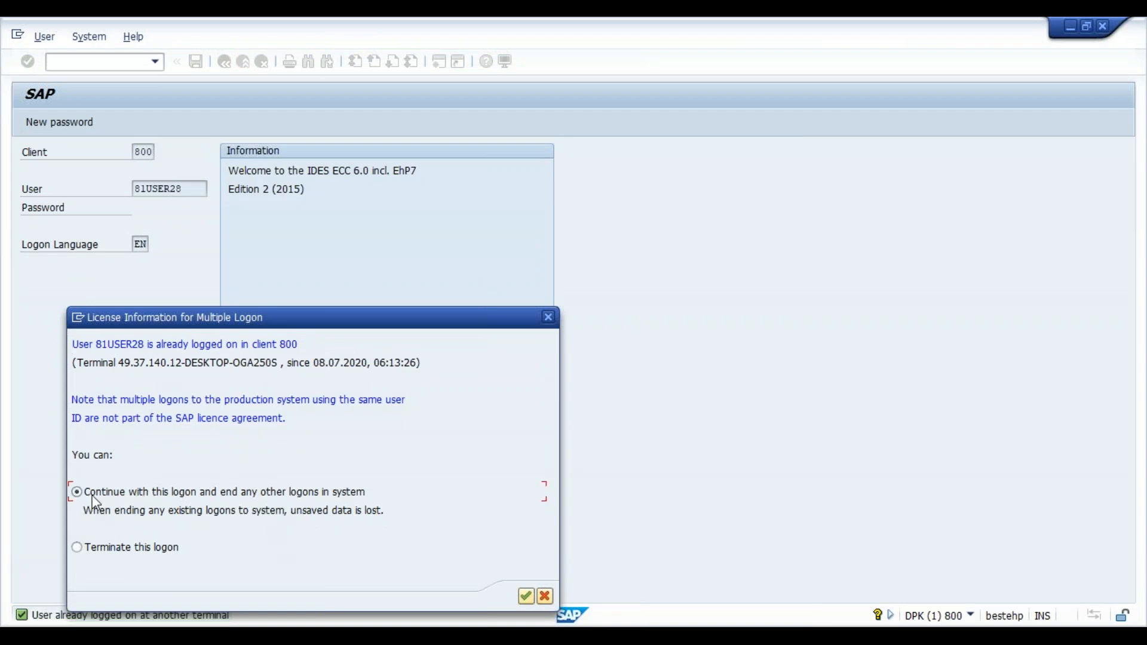
key("Return")
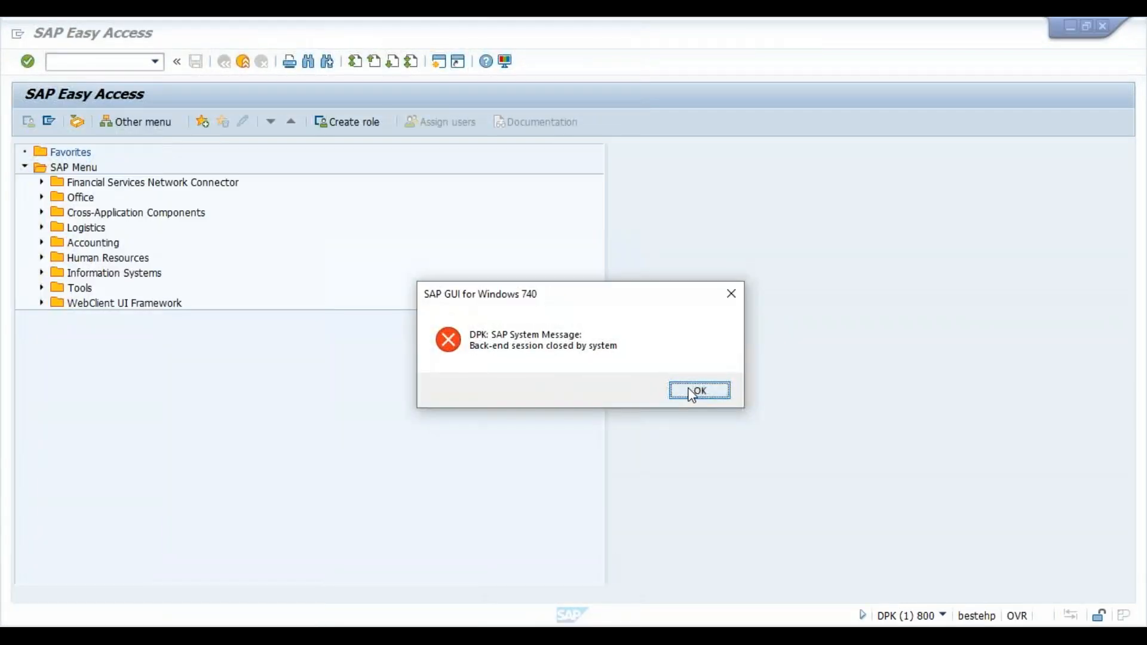
left_click(693, 389)
- Open the Batch Input Session Overview and try to process the first VEN_MASTER session
type("sm")
key("Return")
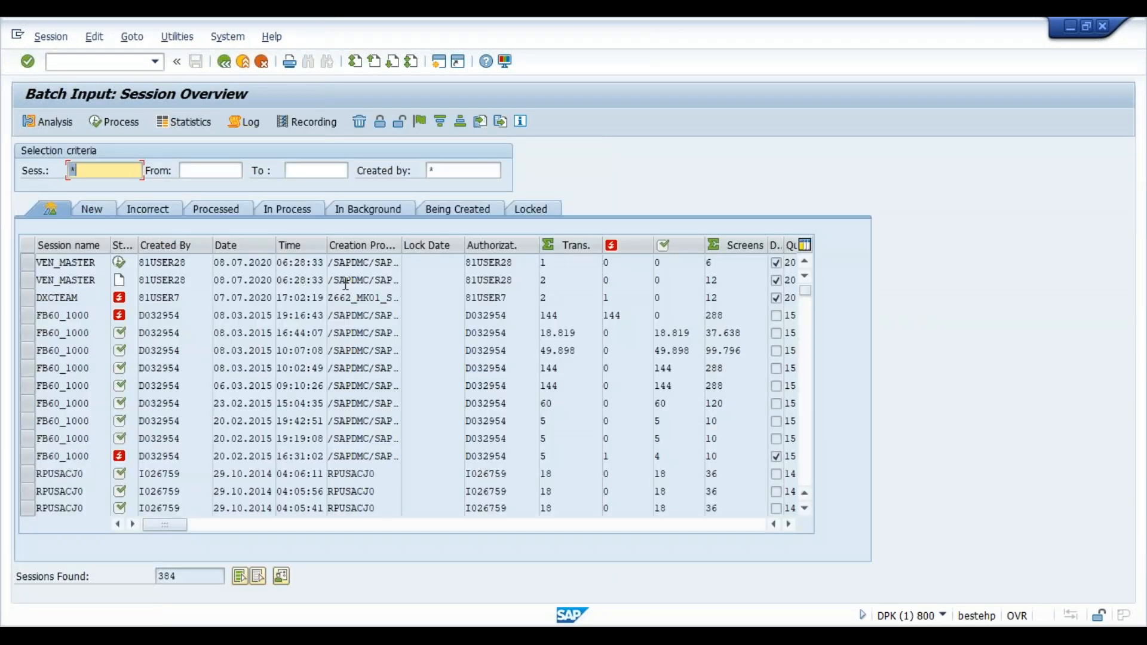
left_click(29, 263)
left_click(111, 123)
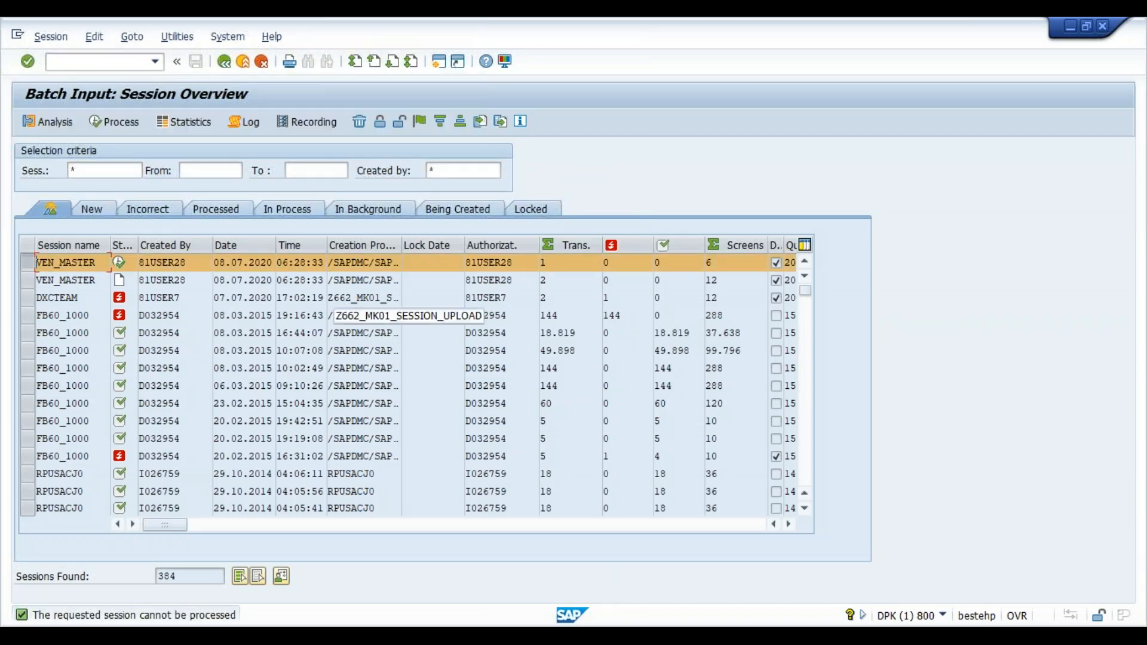
- Start processing the second VEN_MASTER session in the foreground and move the OK-Code dialog clear of the vendor fields
left_click(29, 263)
left_click(30, 278)
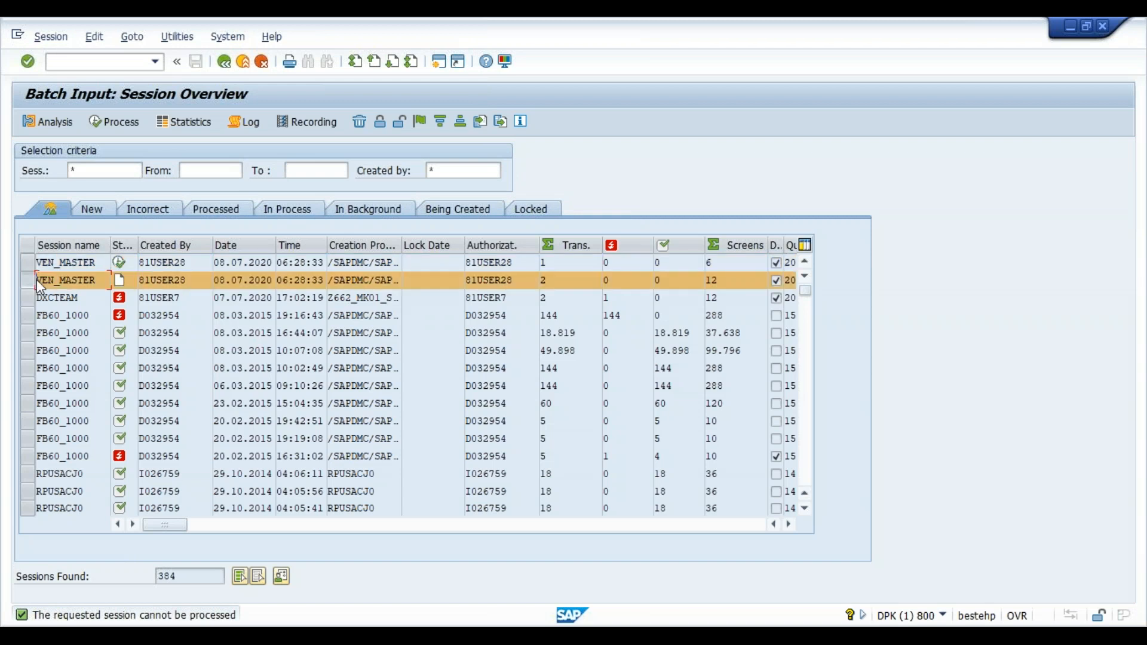
left_click(127, 123)
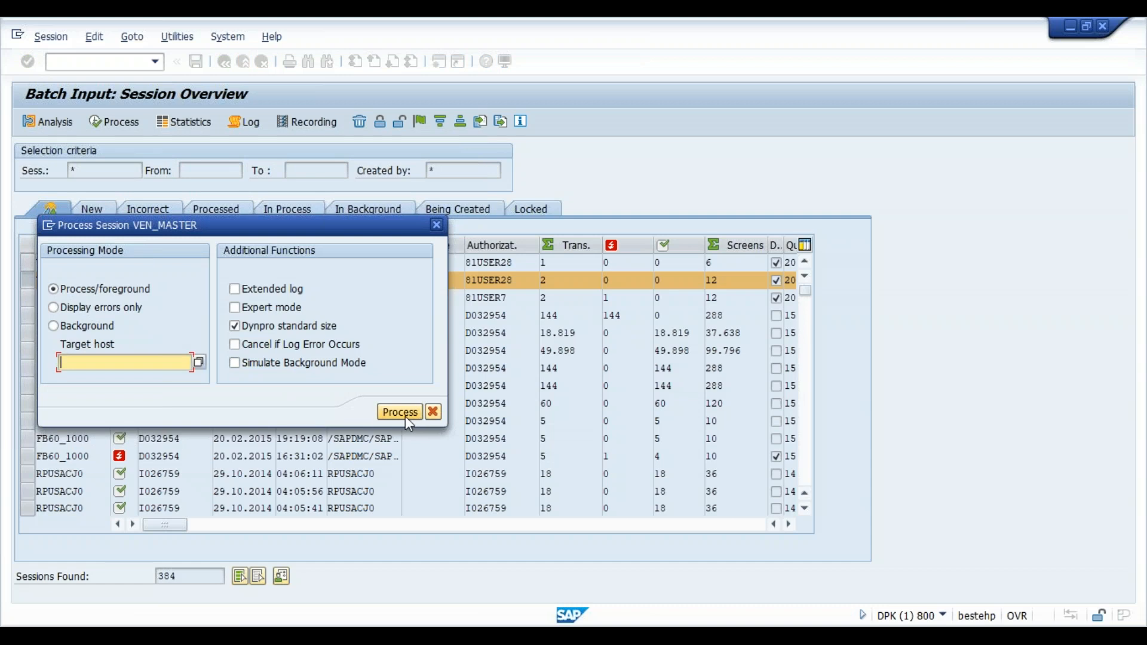
left_click(399, 412)
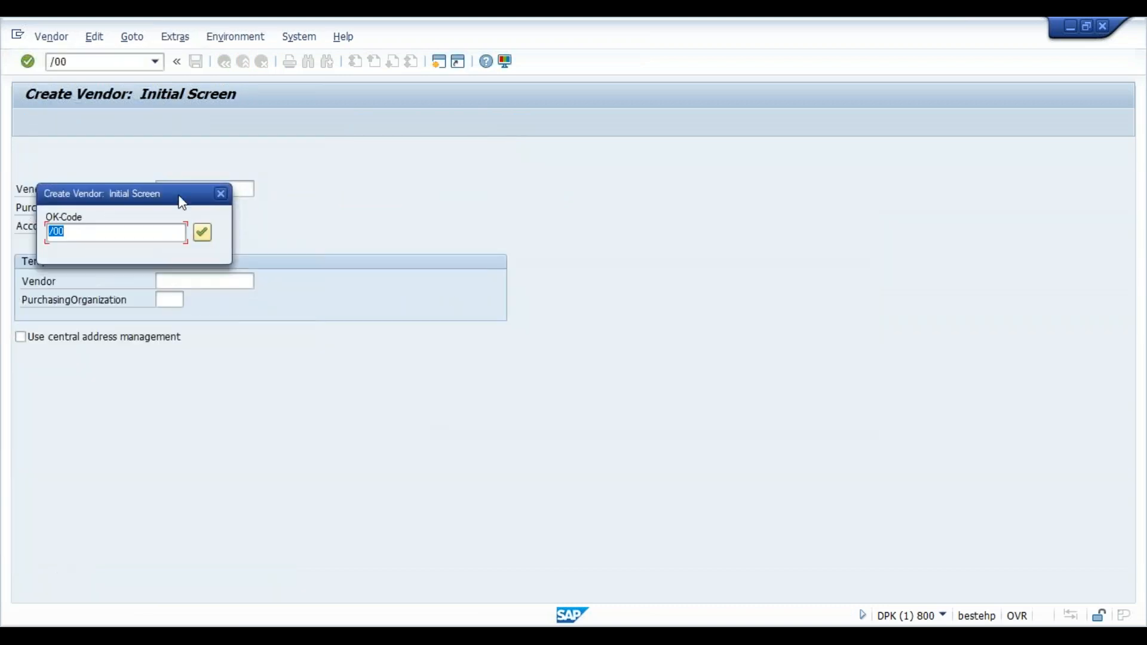
left_click_drag(177, 194, 615, 188)
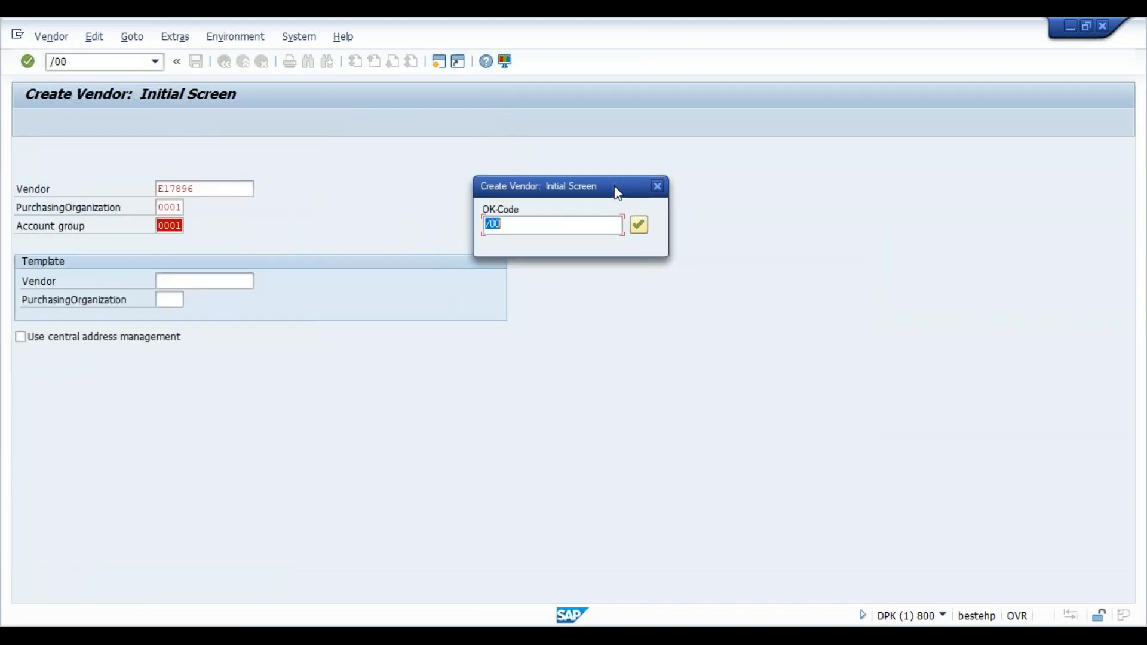
- Process the session's first vendor through all screens, accepting the duplicate-address notice and correcting the order currency to INR
left_click(639, 222)
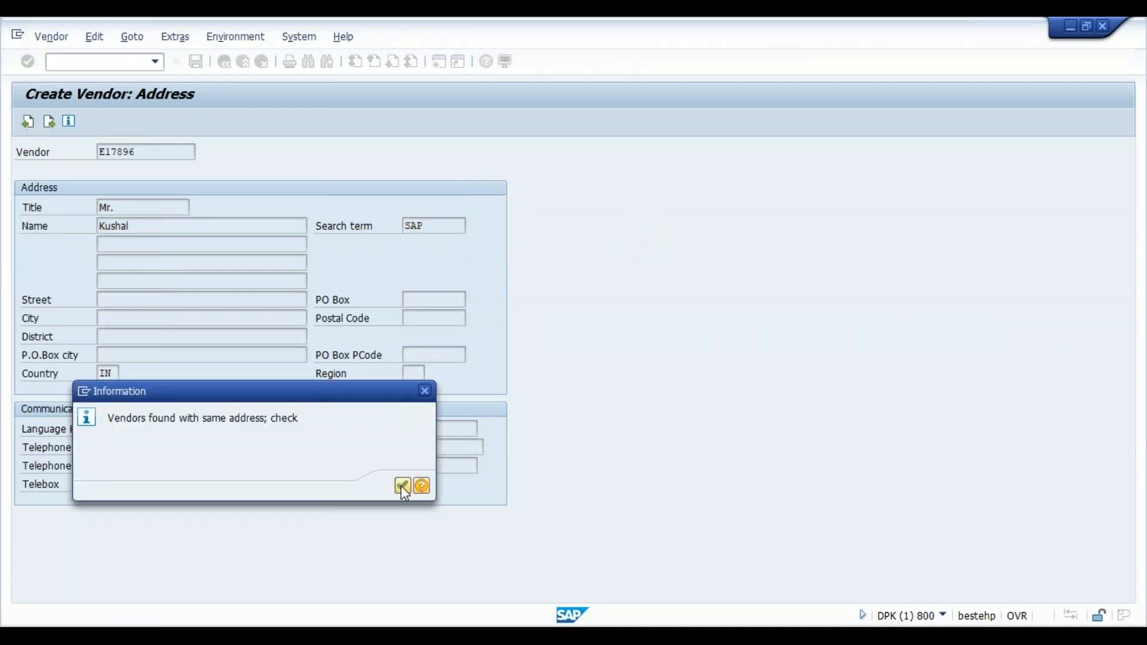
left_click(402, 485)
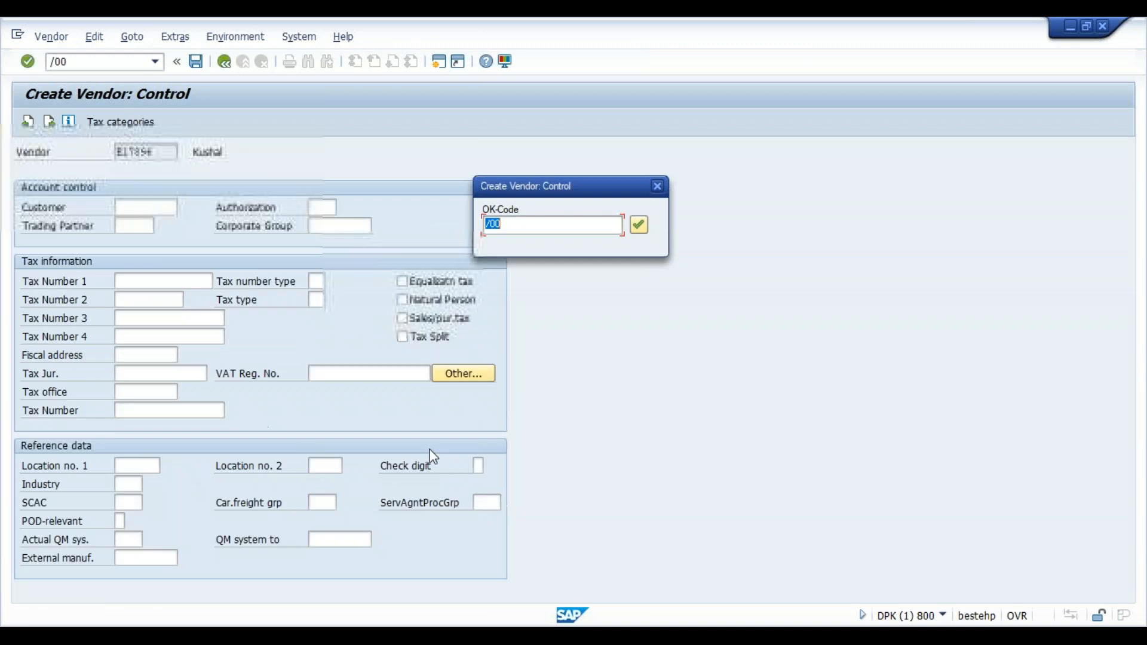
left_click(639, 227)
left_click(639, 227)
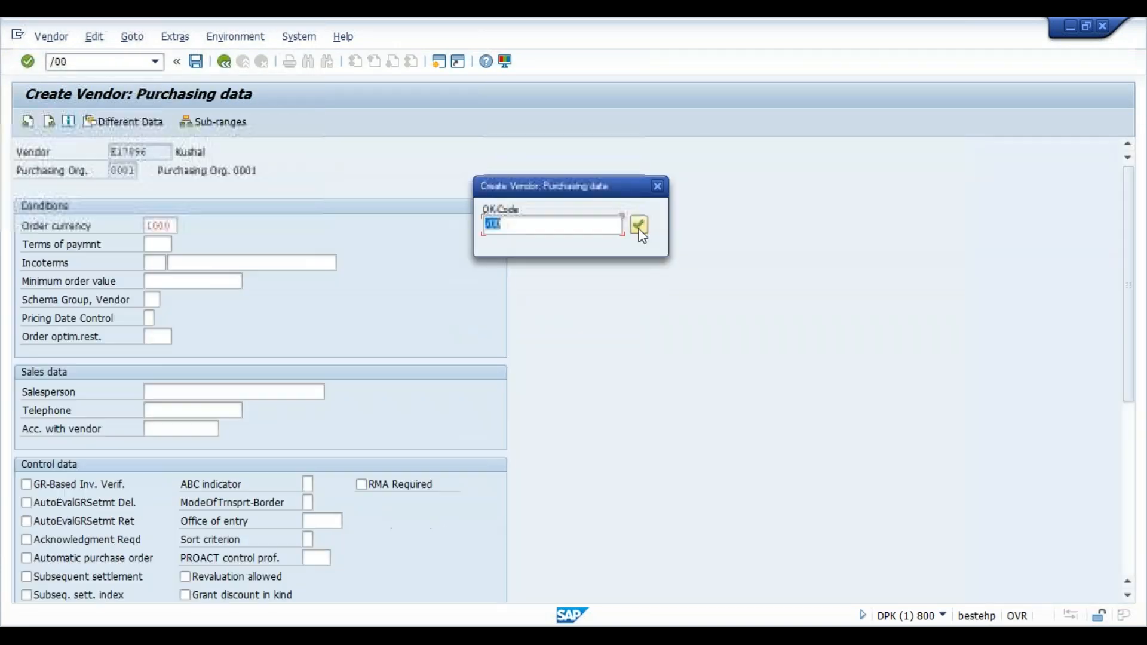
left_click(639, 227)
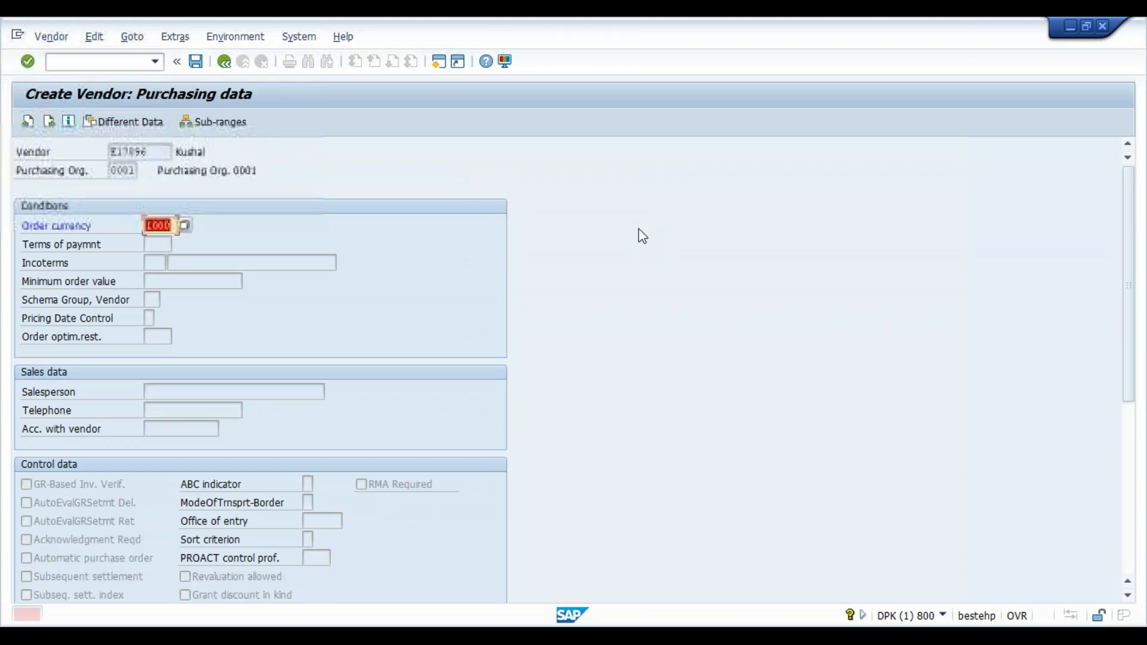
type("inr")
key("Return")
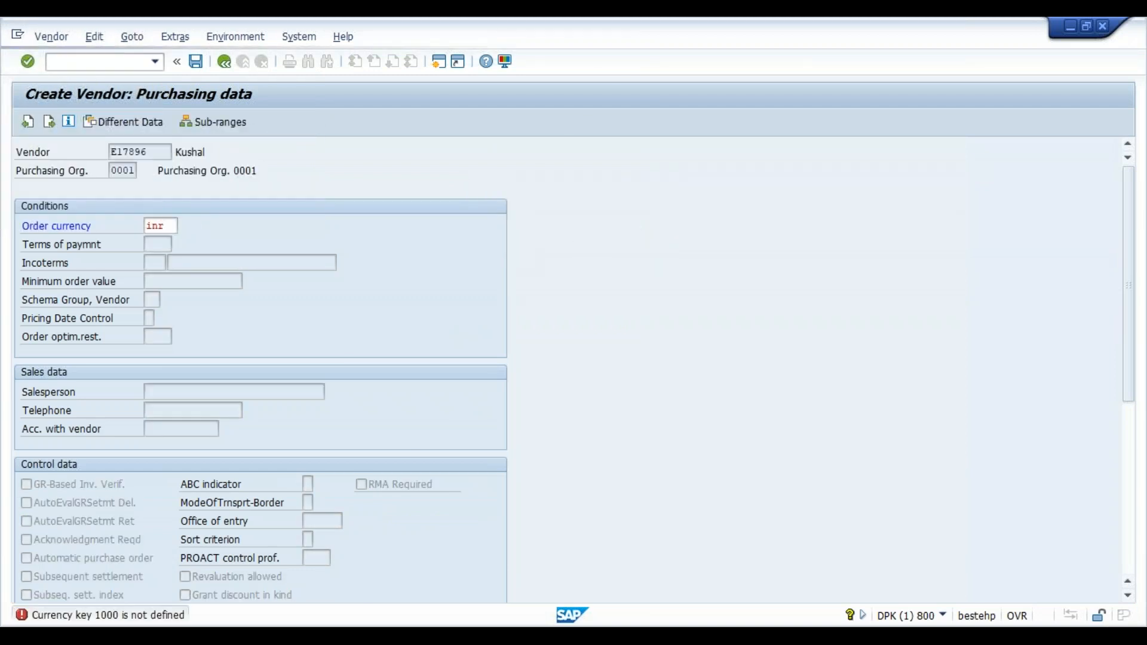
left_click(644, 222)
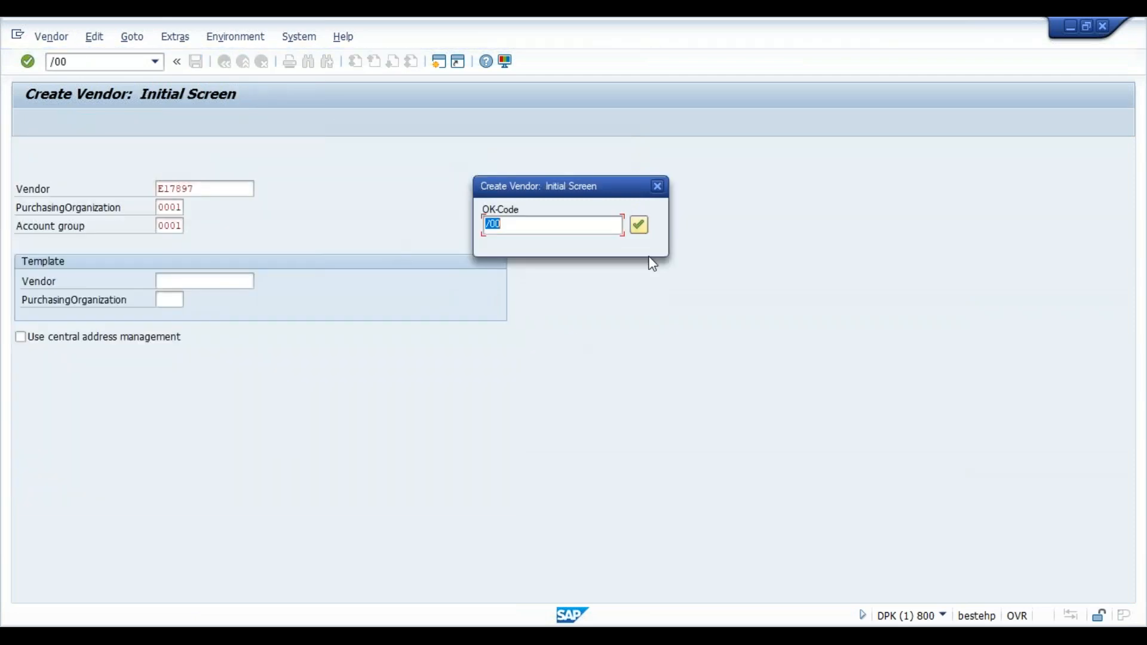
- Advance the second vendor with OK-Code /00 through the initial, address and control screens, accepting the duplicate-address notice
left_click(639, 226)
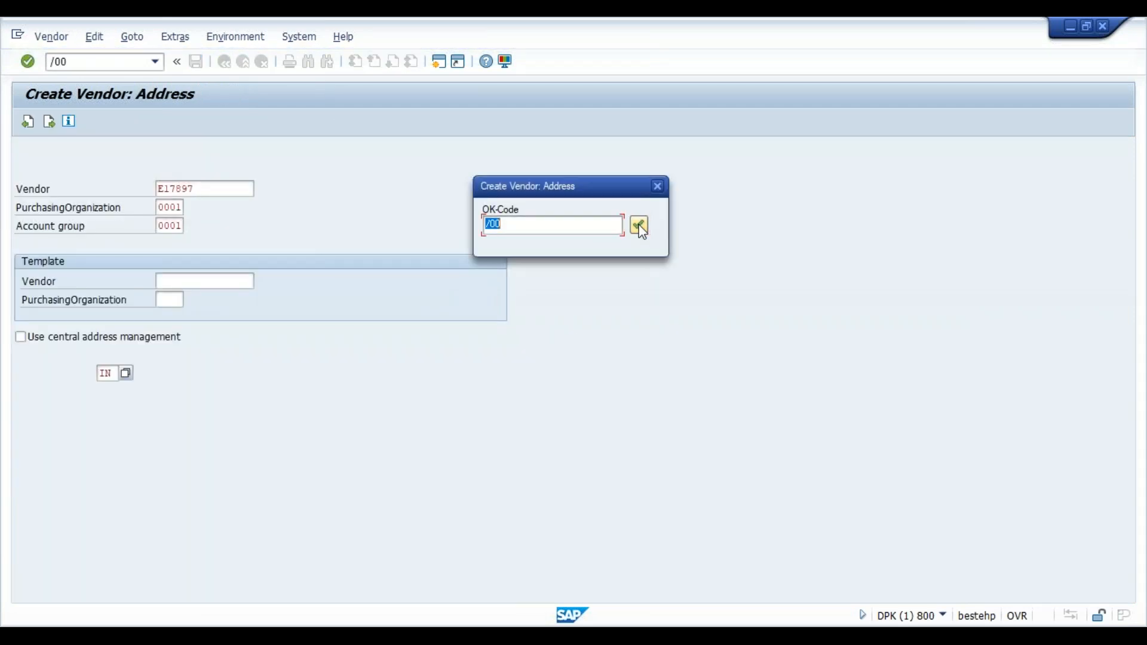
left_click(640, 226)
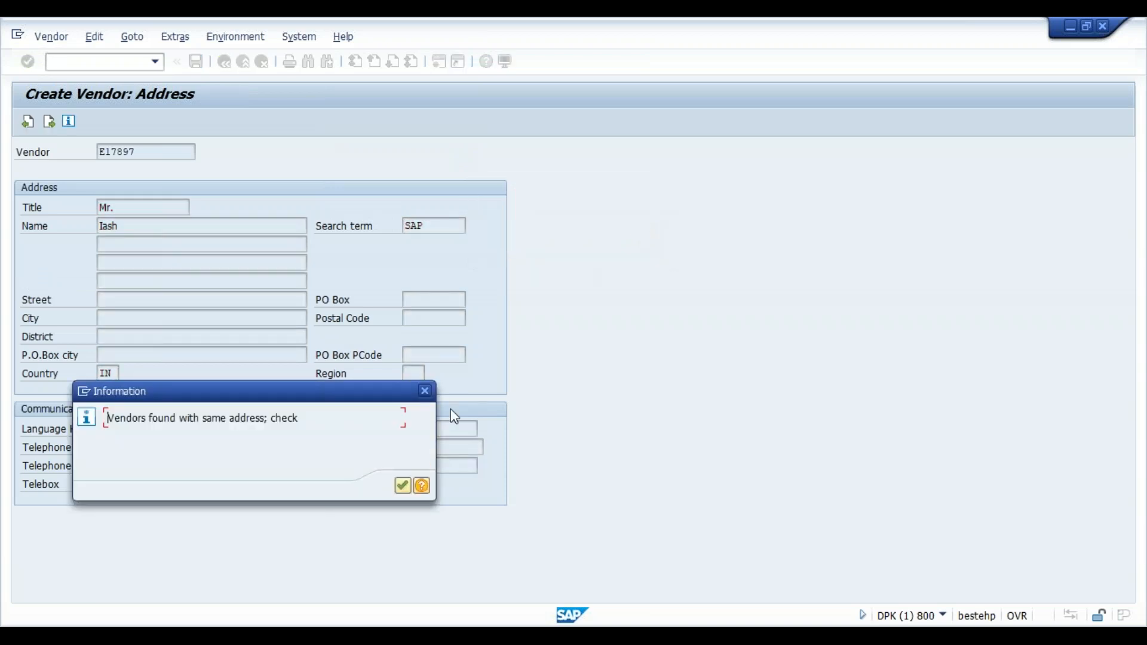
left_click(405, 484)
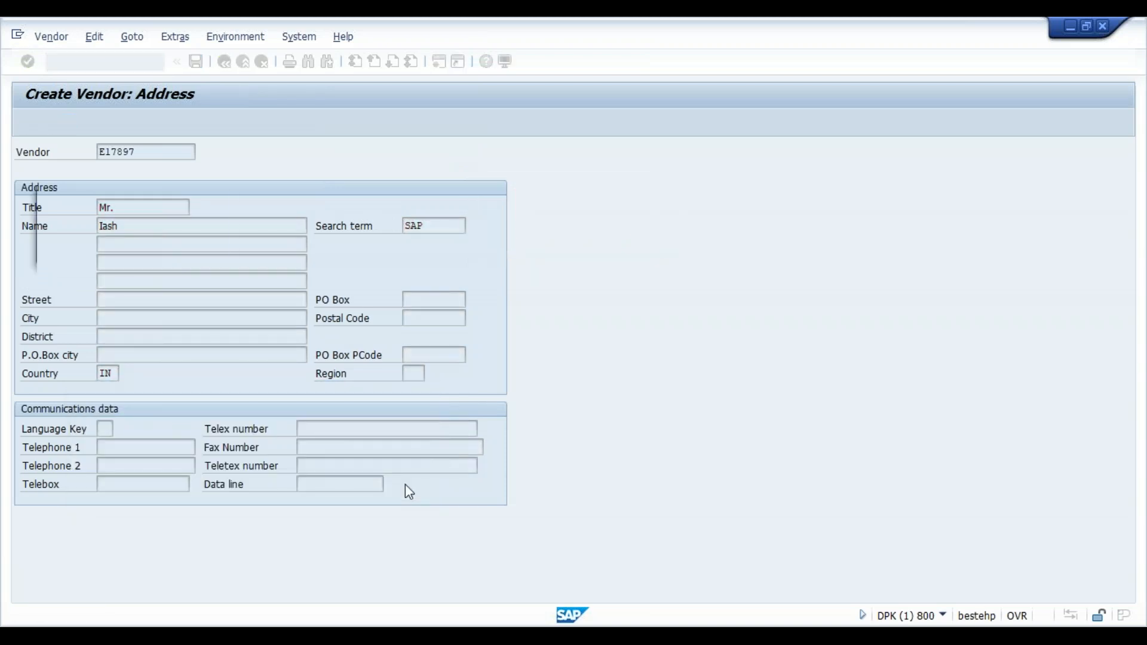
left_click(639, 226)
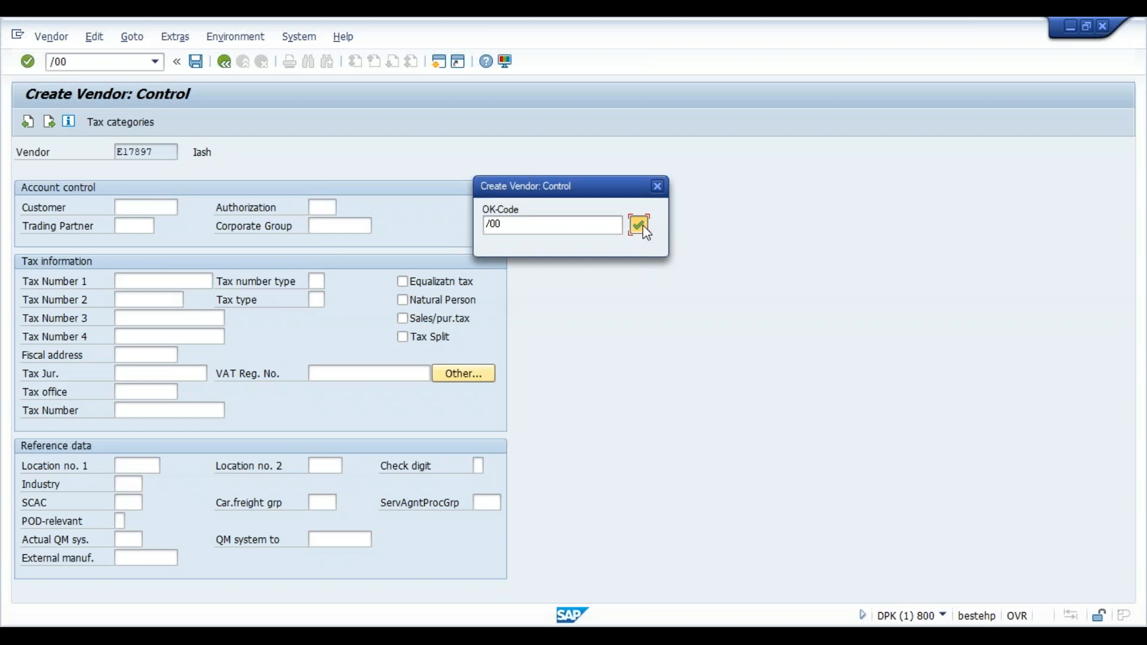
left_click(641, 227)
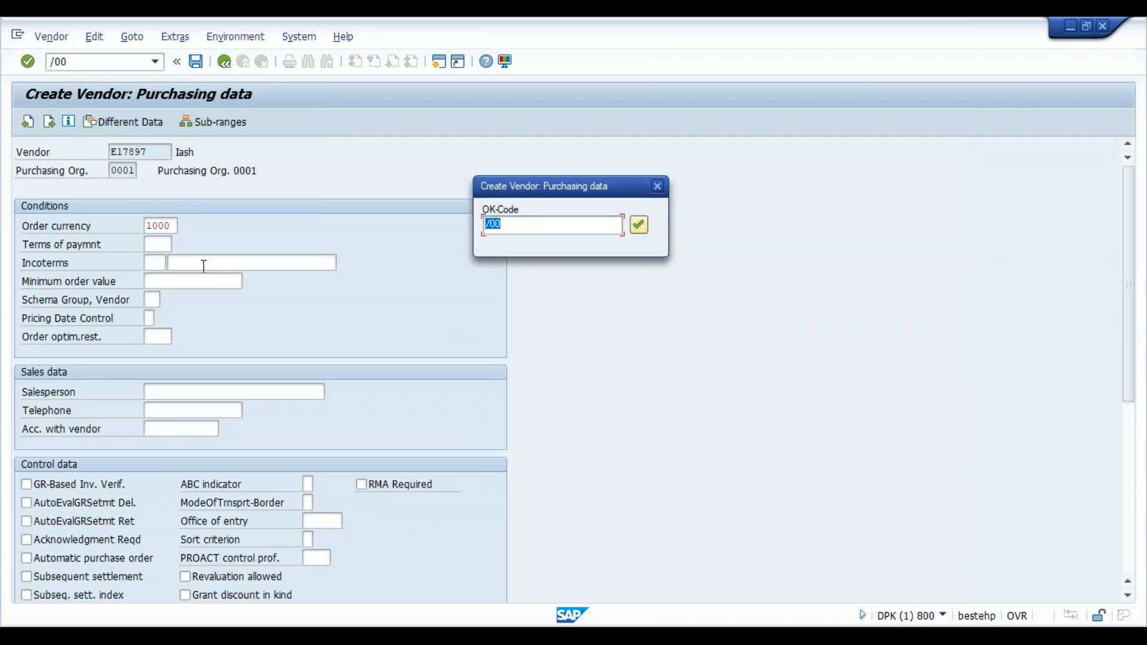
- Set the second vendor's order currency to INR, save with OK-Code =UPDA, and return to the session overview
left_click(171, 226)
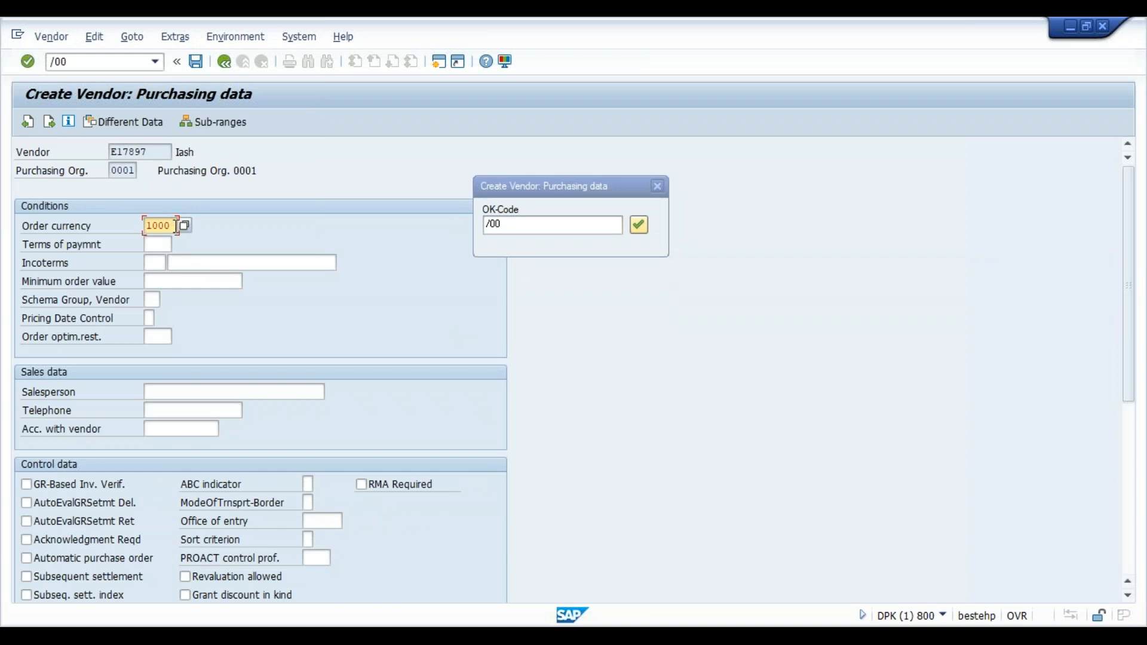
key("BackSpace")
key("BackSpace")
key("BackSpace")
key("BackSpace")
type("inr")
key("Return")
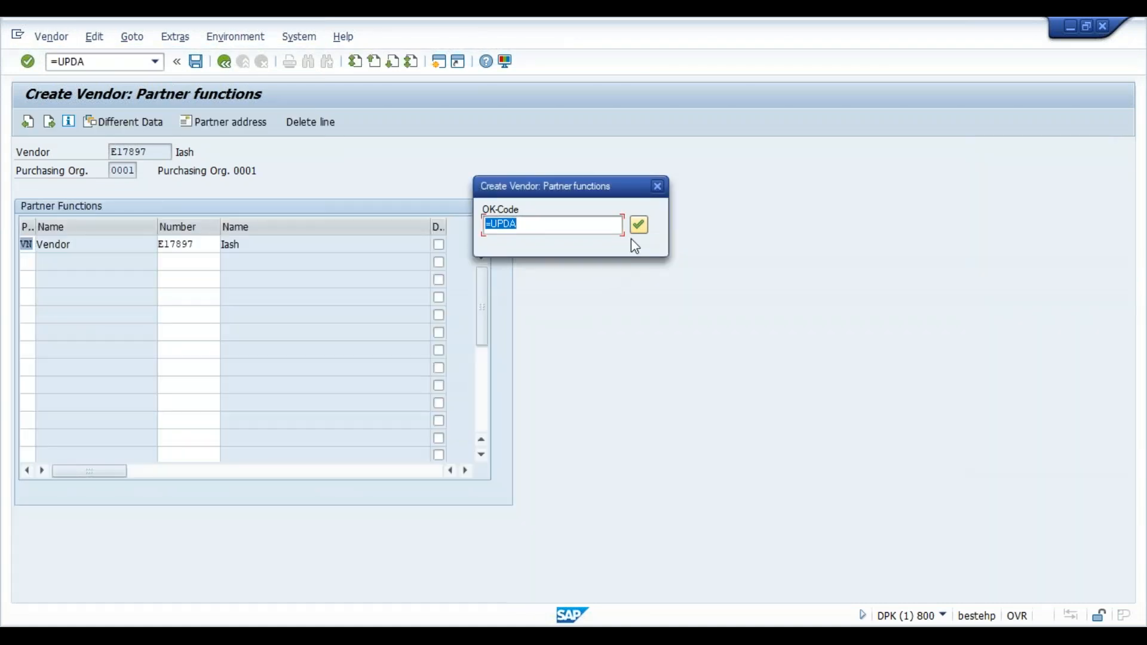
left_click(636, 232)
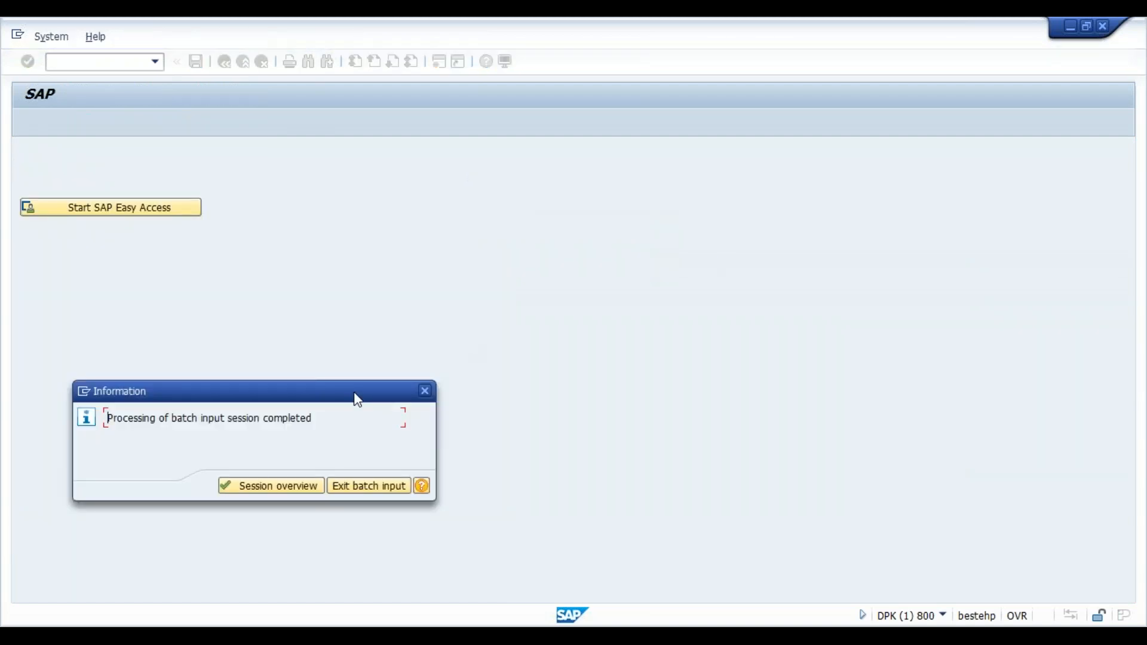
left_click(304, 483)
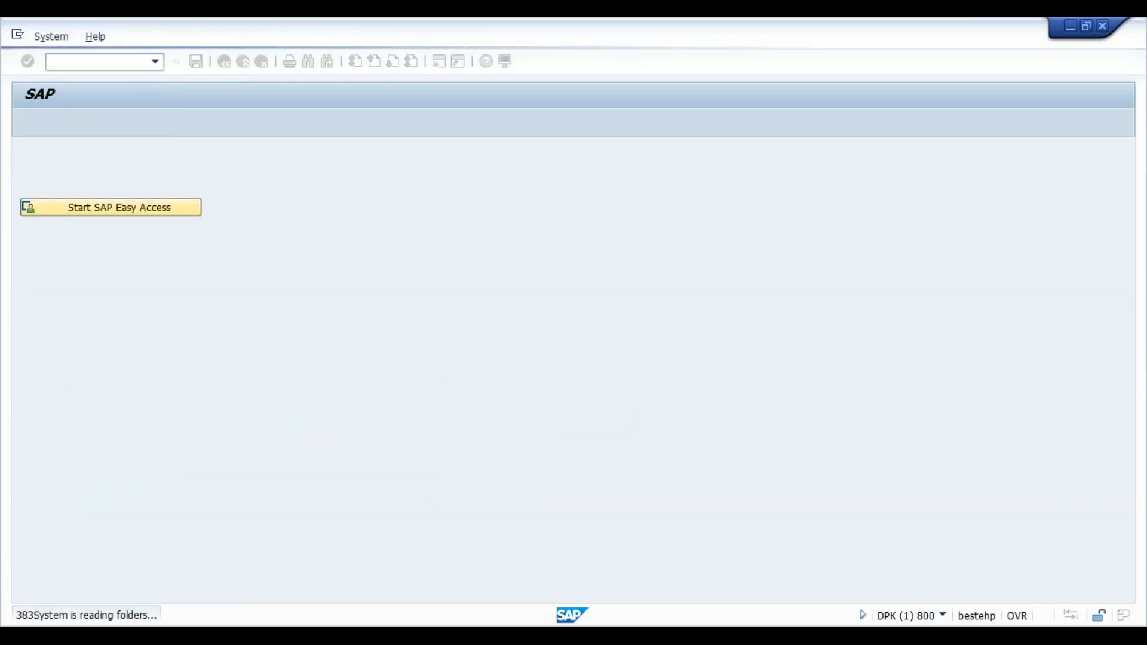
- Open the ABAP Dictionary (SE11) in a new session
left_click(74, 65)
type("/")
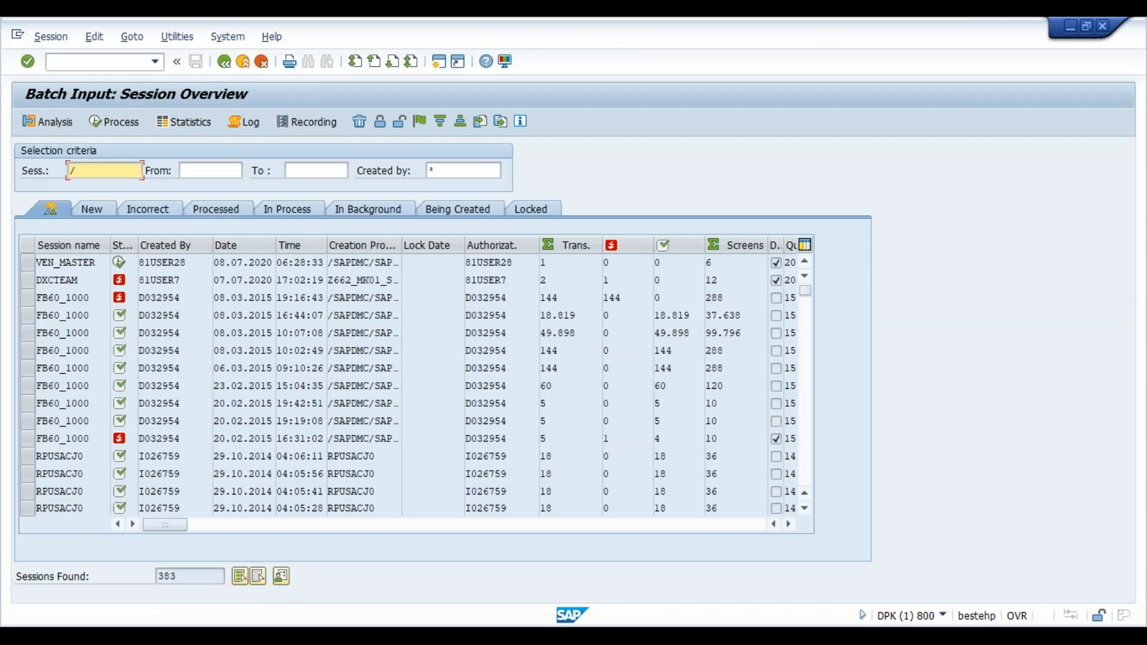
left_click(73, 65)
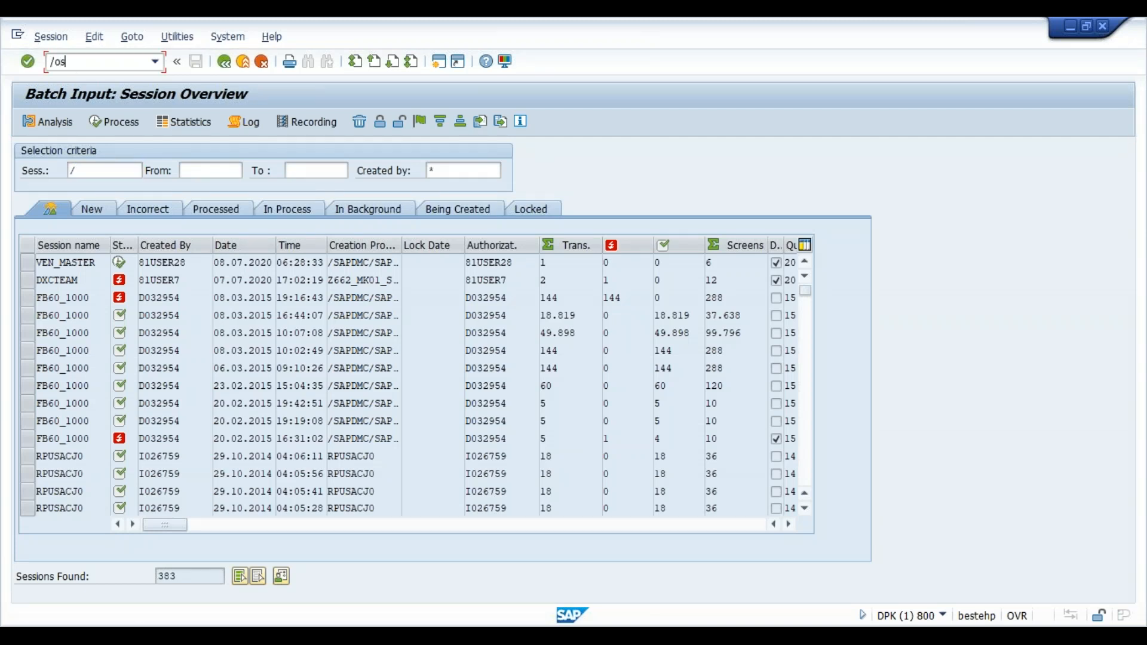
type("/ose11")
key("Return")
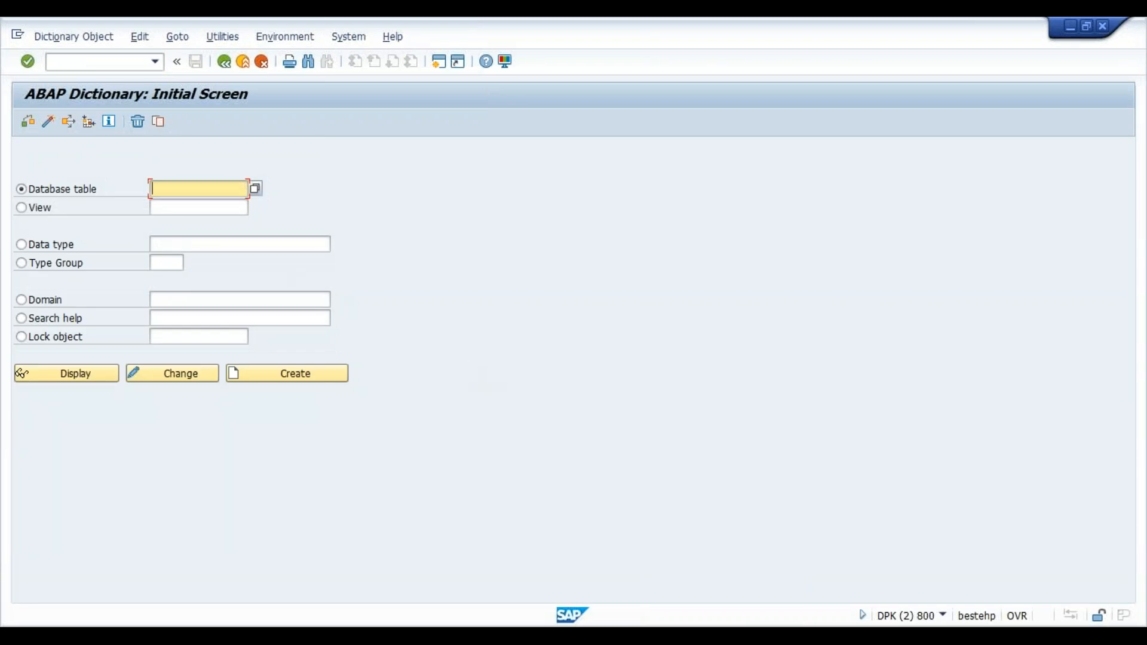
- Search database tables for lfa1*, choose LFA1 Vendor Master (General Section), and display its definition
type("lfa1")
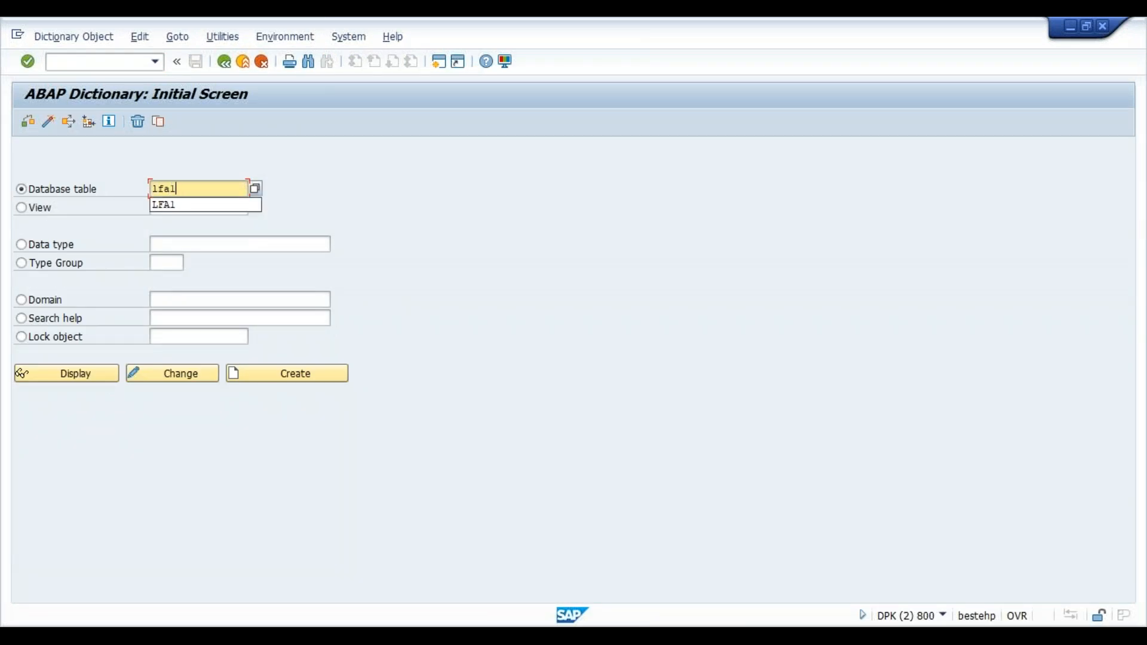
type("*")
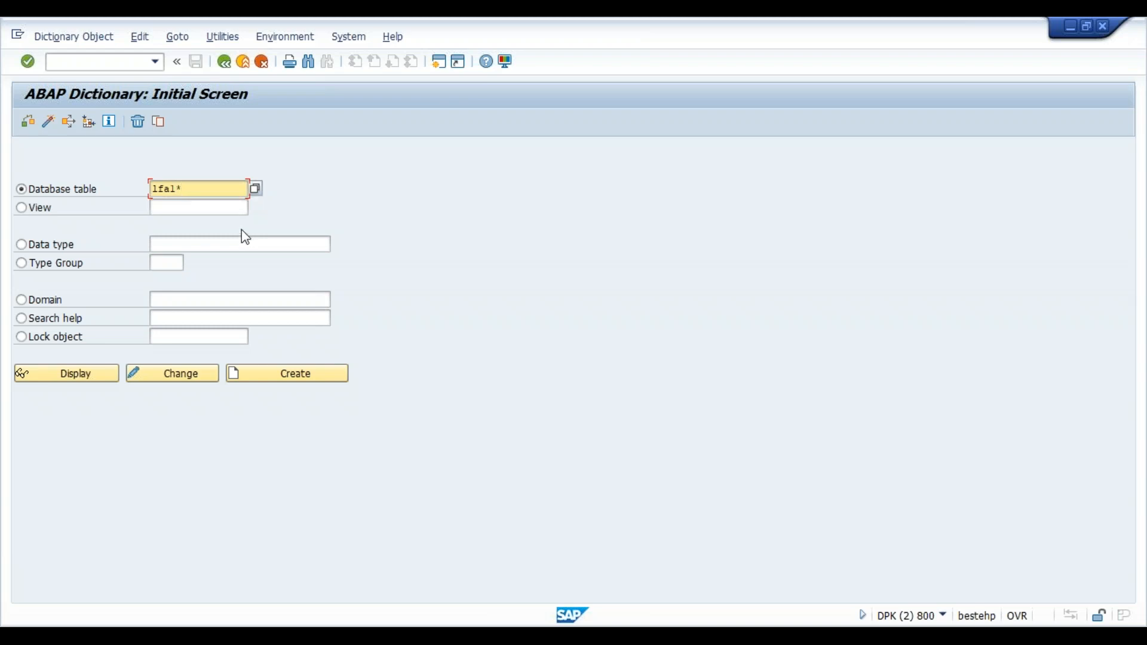
left_click(256, 189)
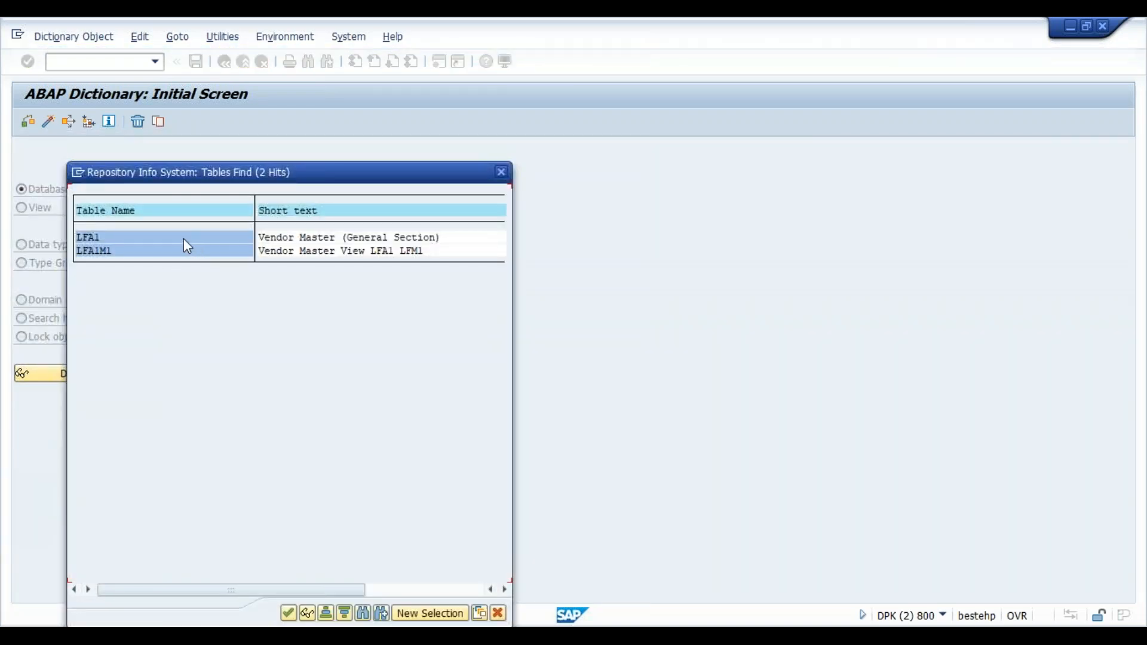
double_click(184, 239)
left_click(87, 374)
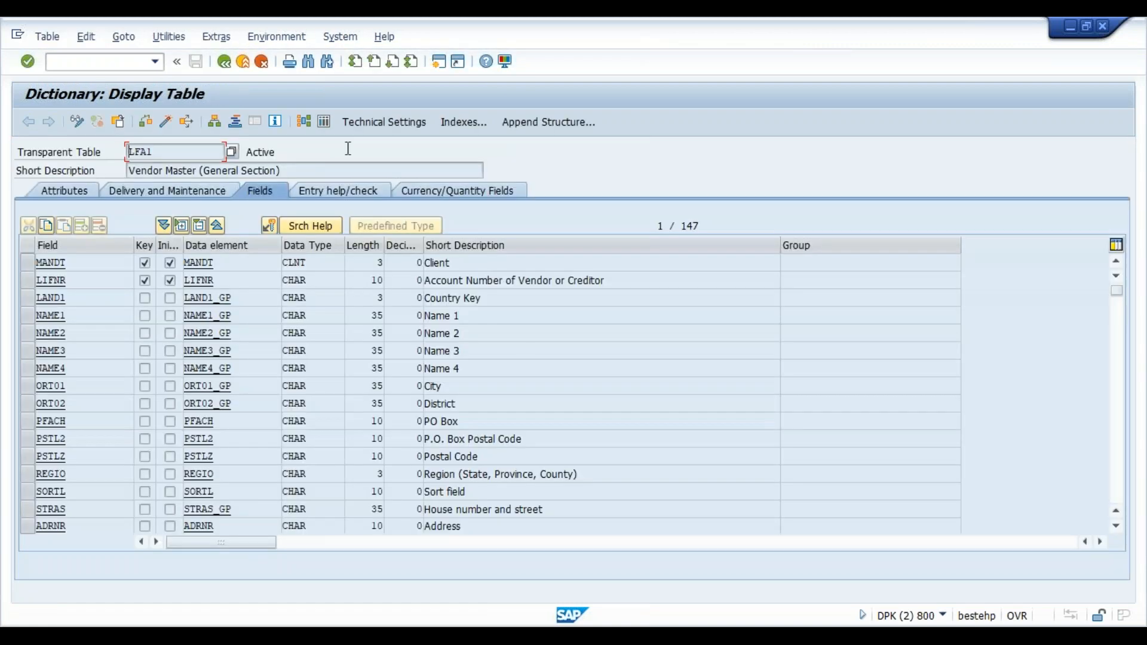
- Open LFA1's table contents, look up vendors with e*, display the first created vendor's record, and go back
left_click(327, 125)
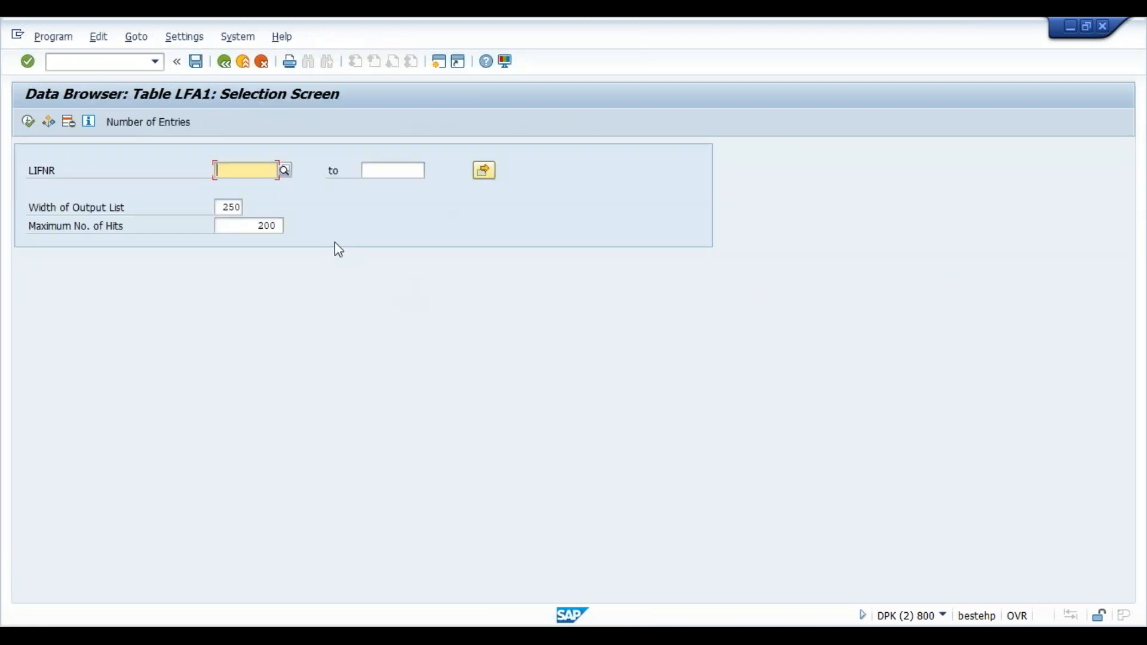
type("e*")
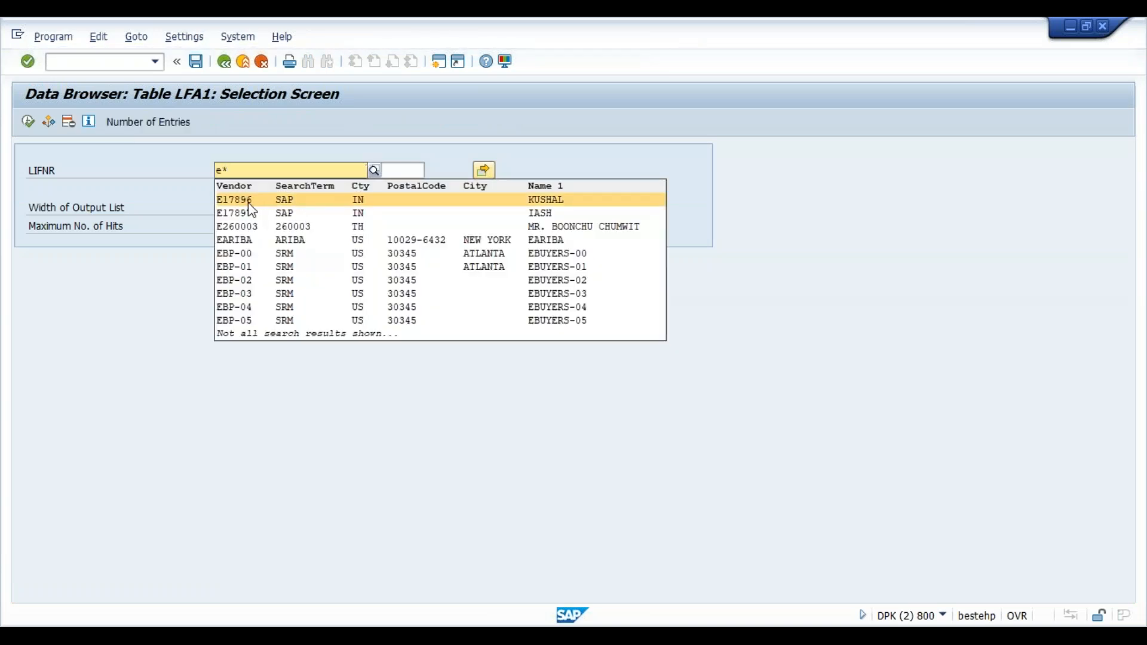
left_click(251, 204)
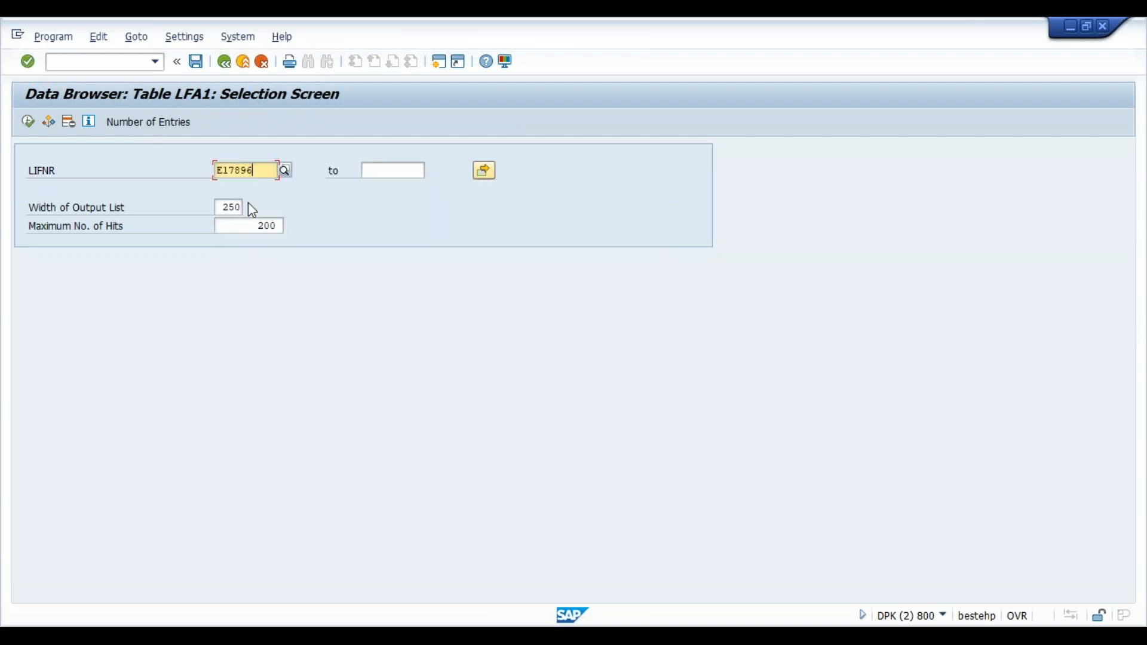
left_click(28, 122)
double_click(112, 227)
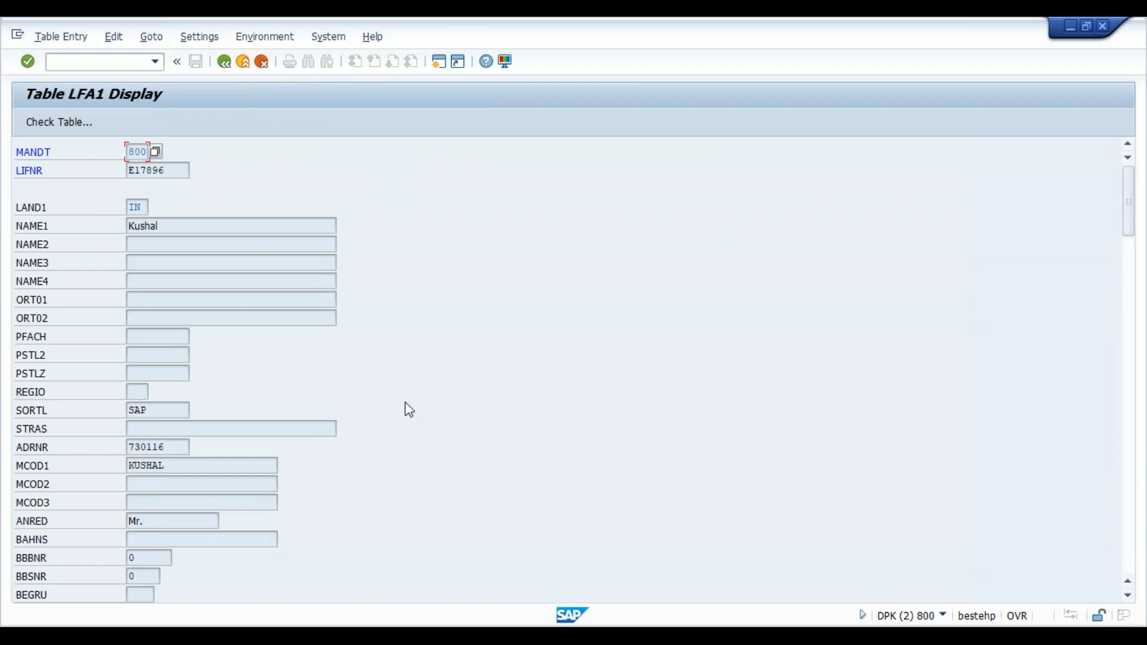
left_click(225, 63)
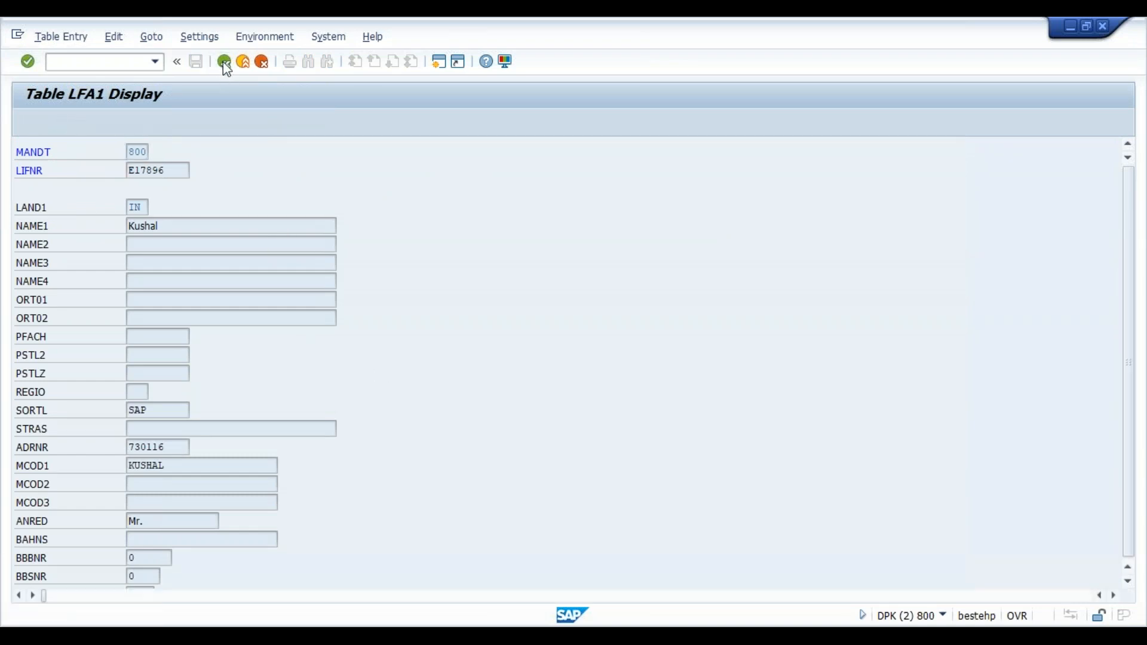
left_click(225, 62)
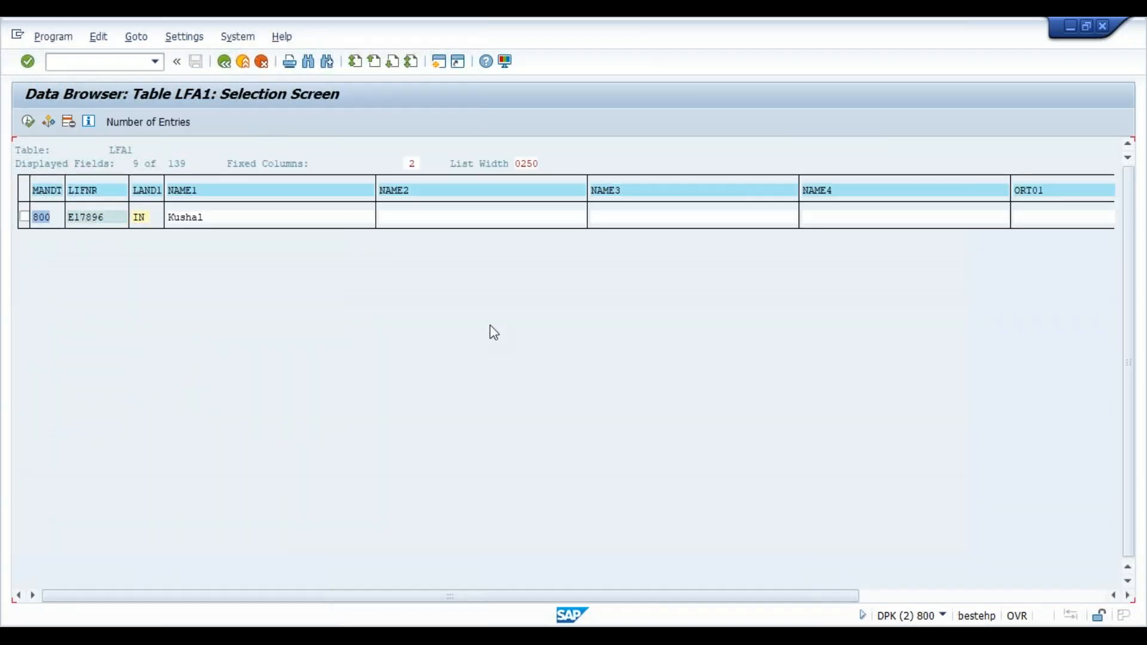